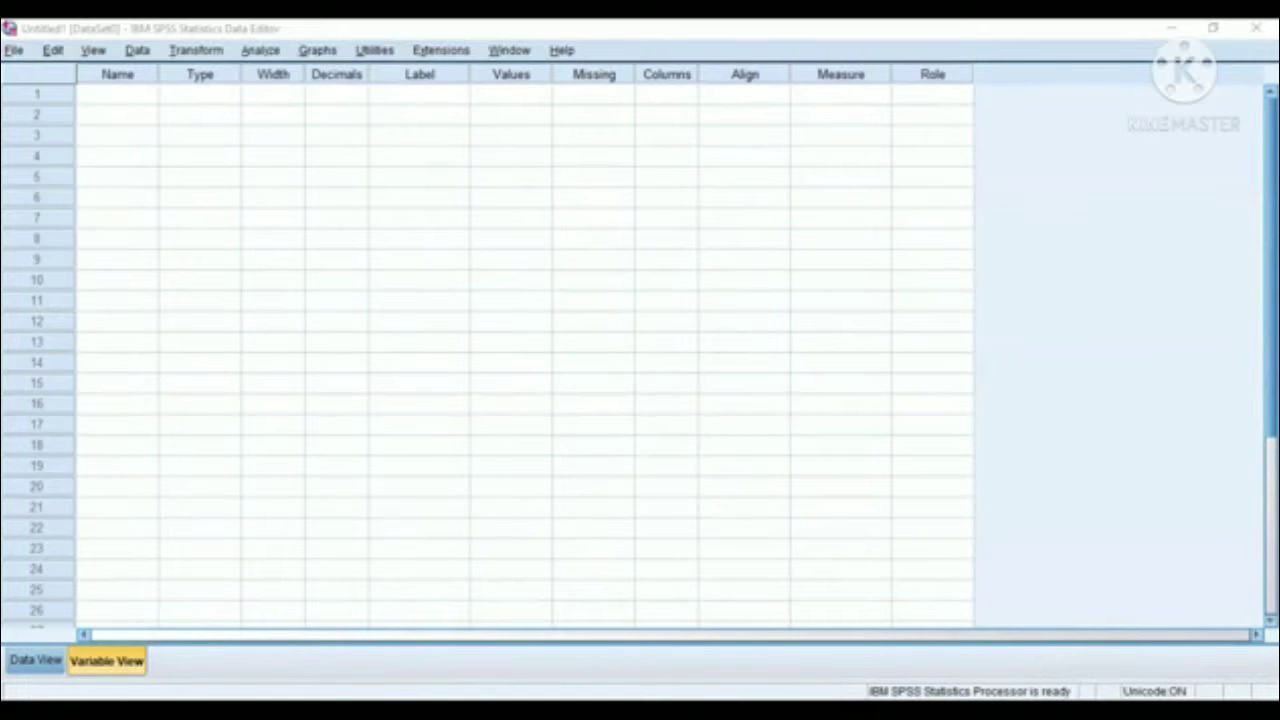
- Create the first variable in Variable View with the name Prestasi_Belajar
click(108, 654)
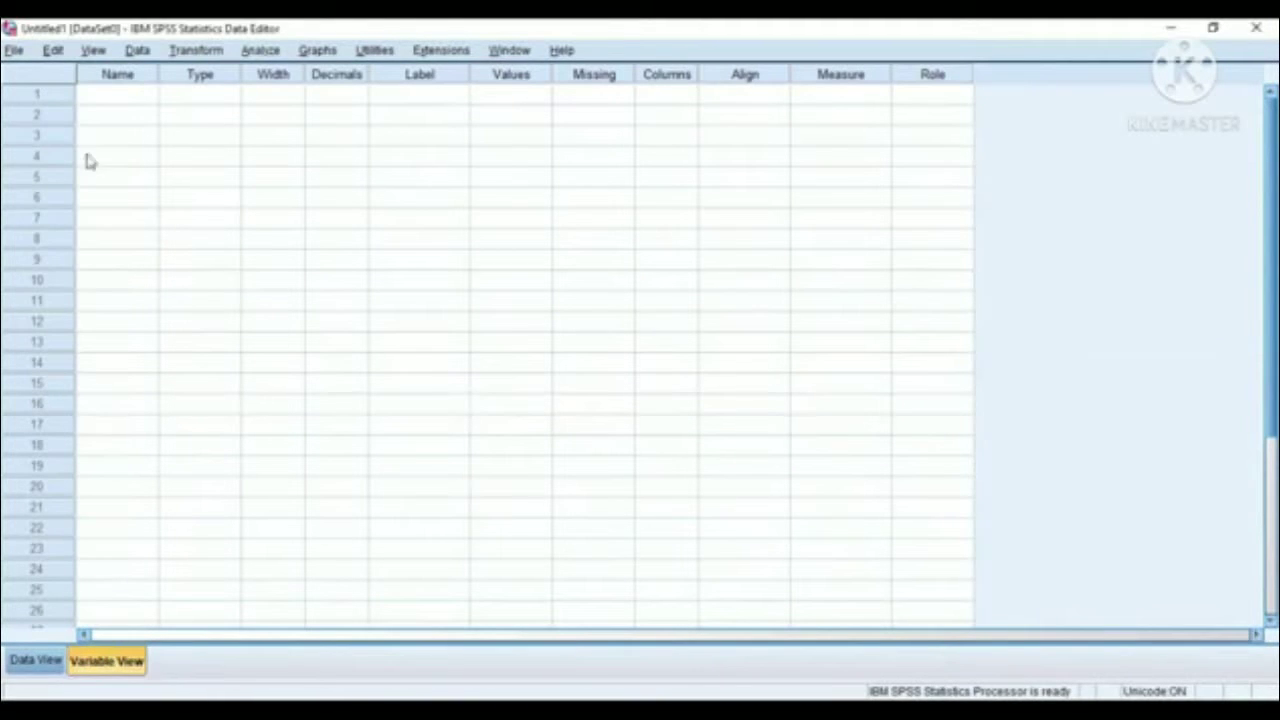
click(115, 98)
text(P)
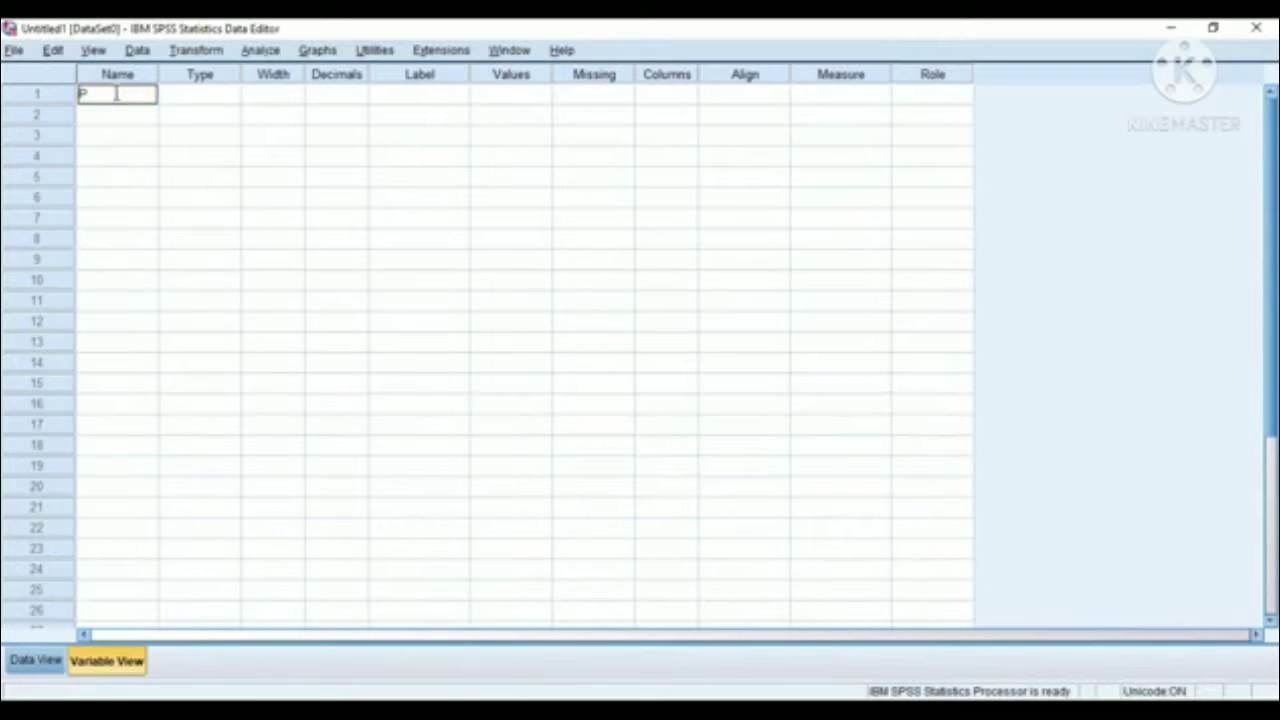
text(resta)
text(_)
text(Belajar)
click(186, 100)
- Set Prestasi_Belajar to 0 decimals and its measurement level to Scale
click(322, 95)
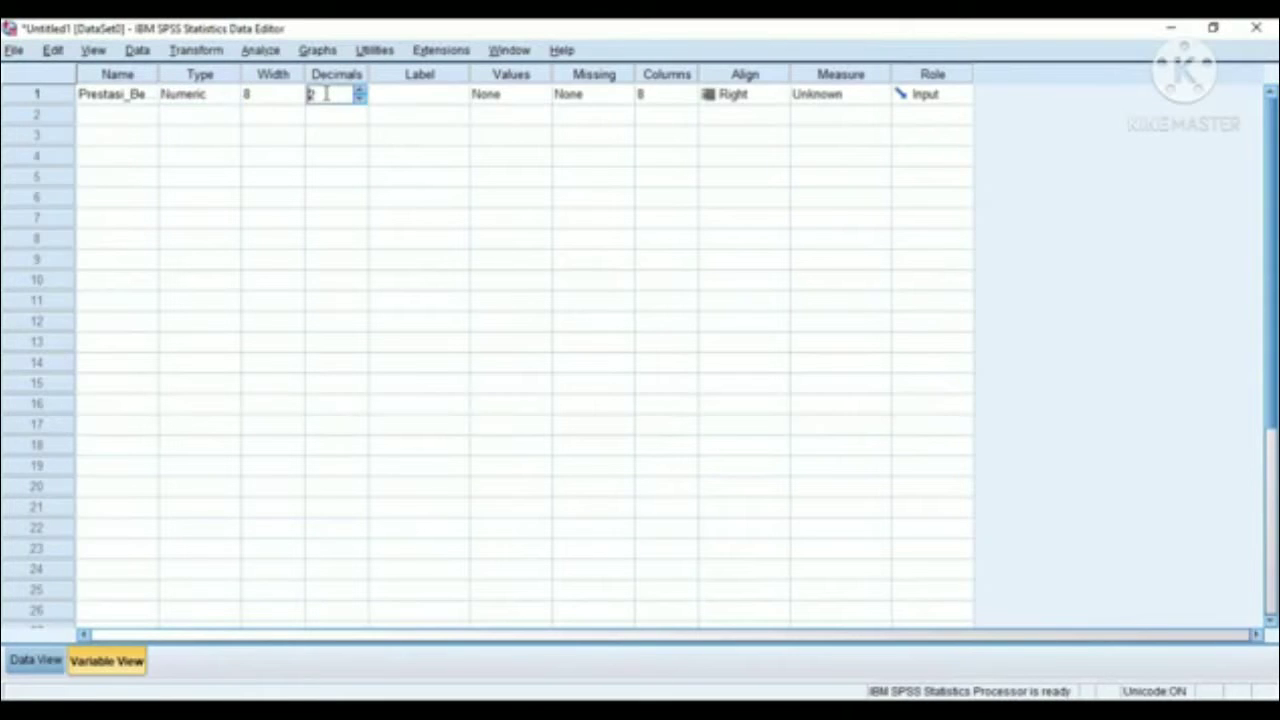
key(BackSpace)
text(0)
click(856, 101)
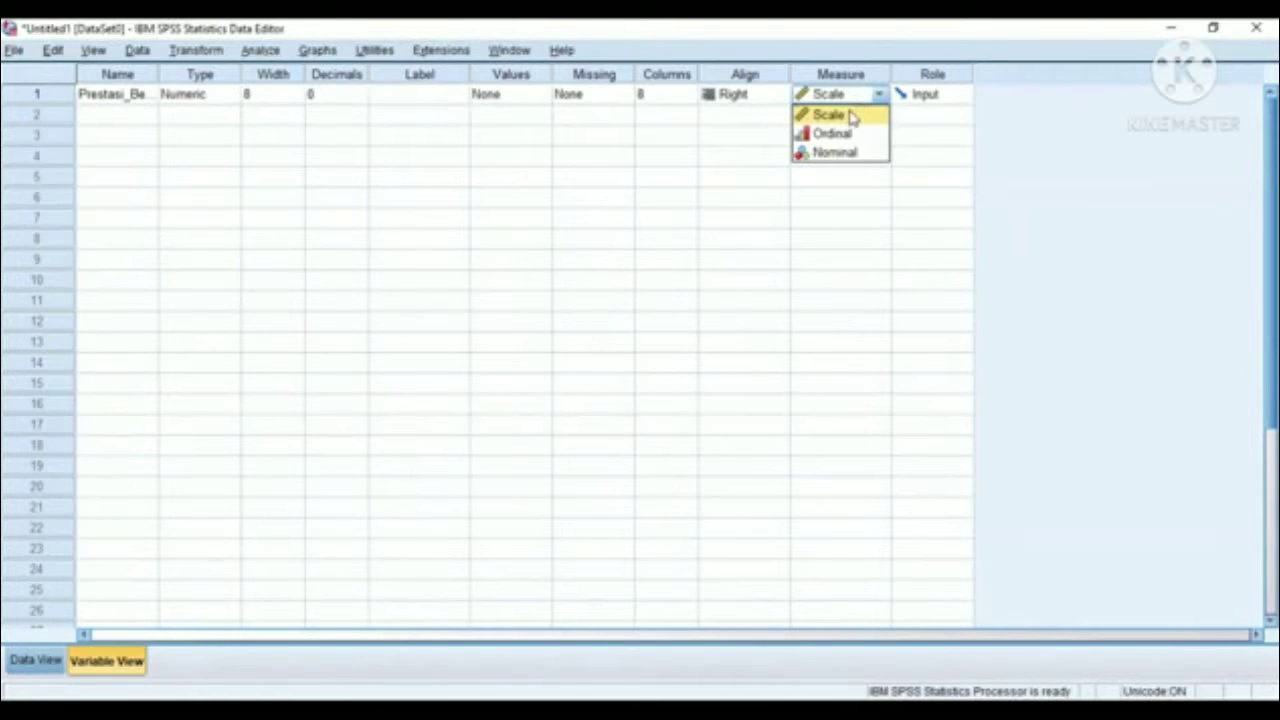
click(851, 118)
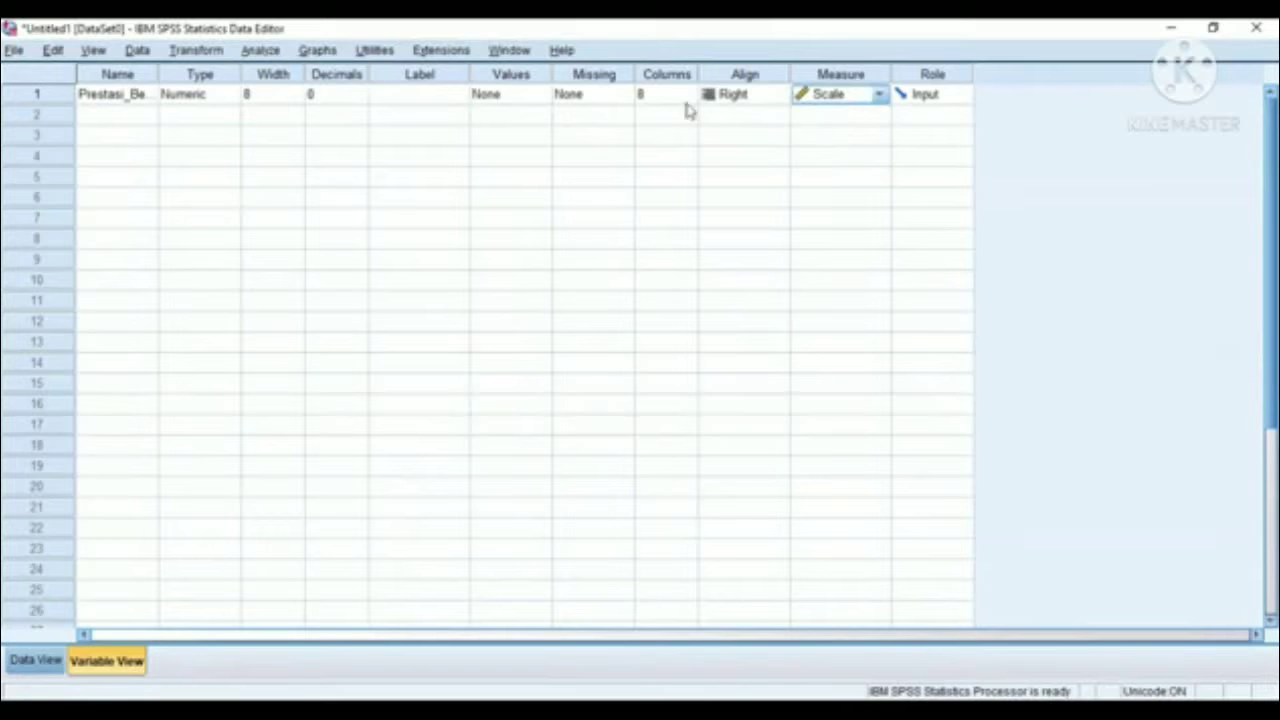
- Define a second variable named Metode_Belajar with 0 decimals and the Nominal measurement level
click(104, 118)
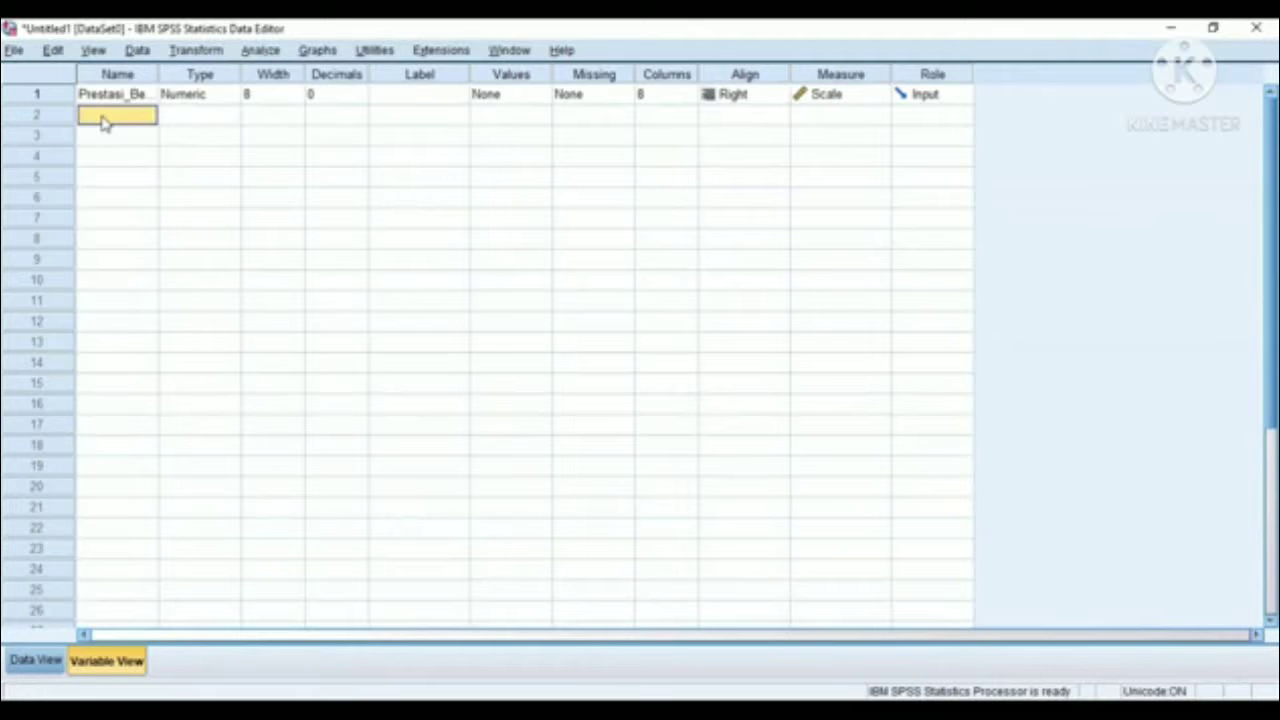
text(Metode_Belajar)
click(324, 116)
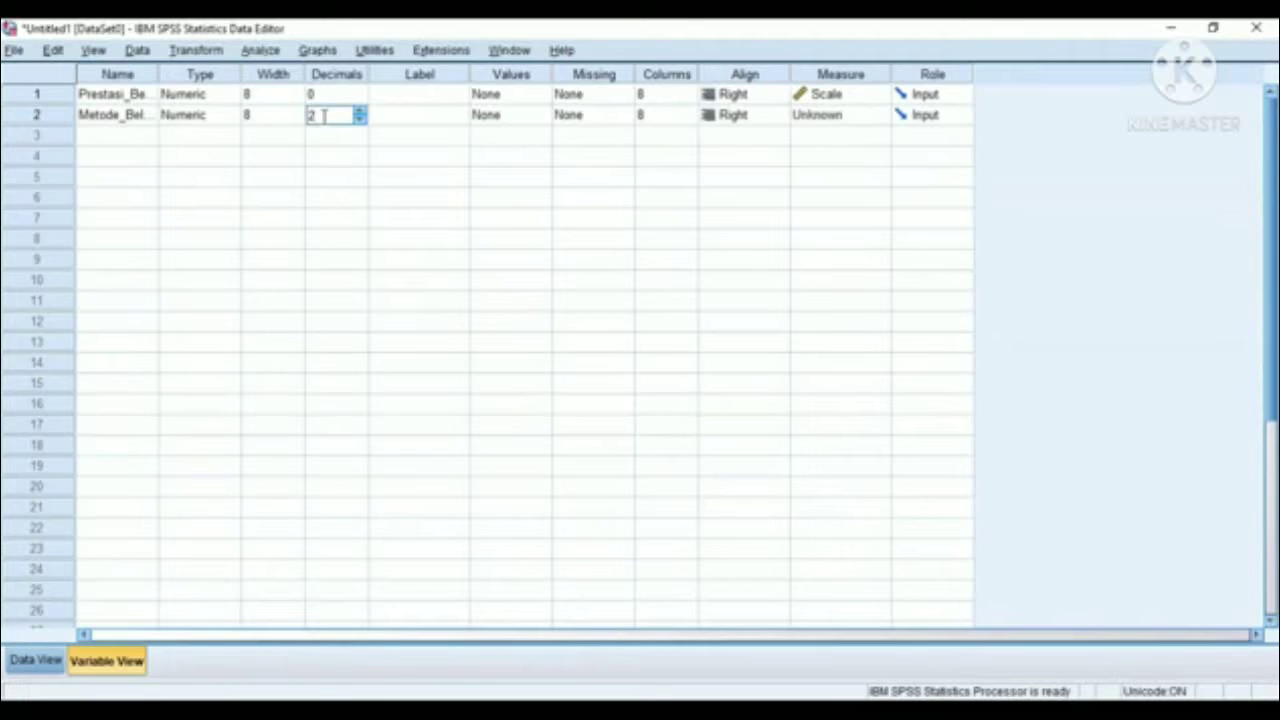
key(BackSpace)
text(0)
click(510, 118)
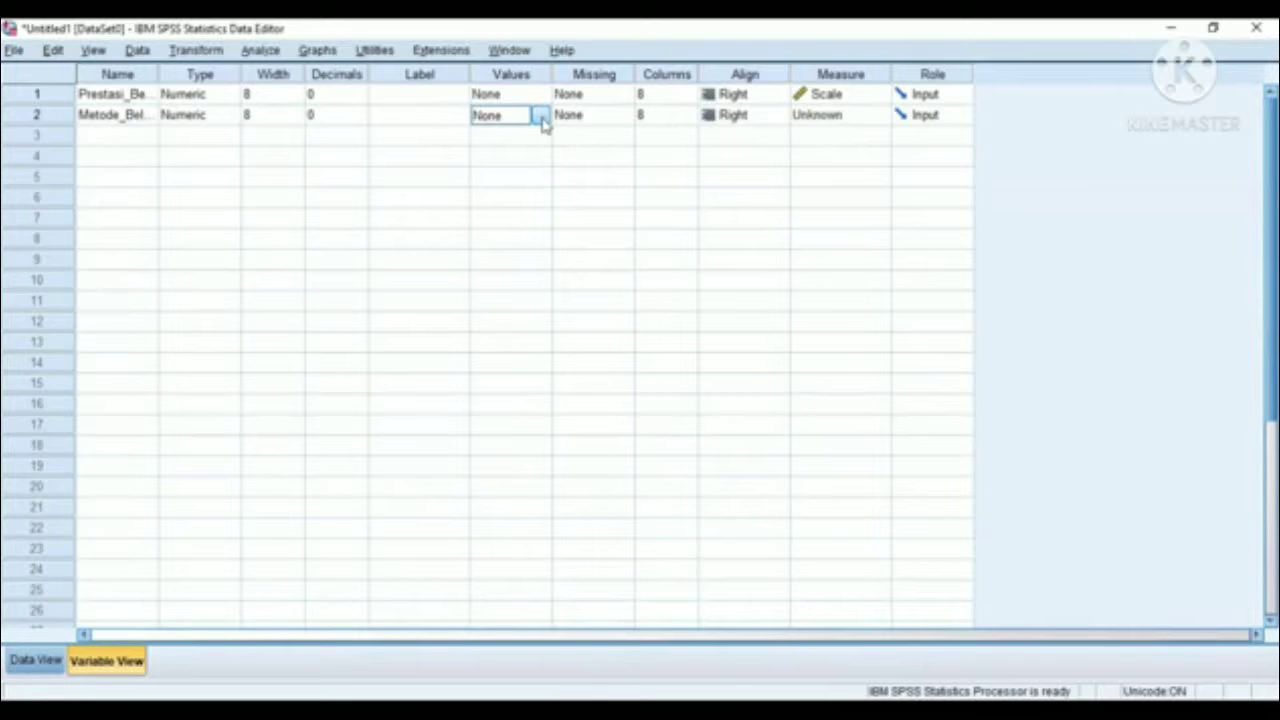
click(844, 118)
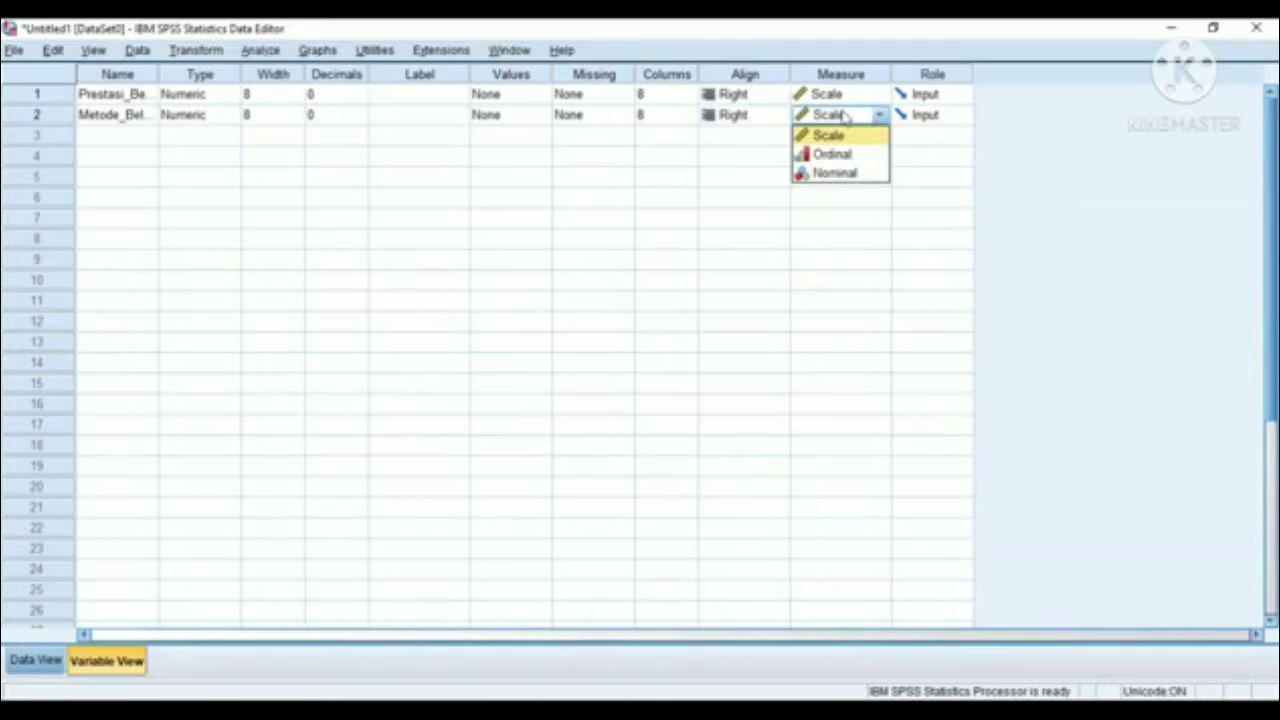
click(833, 174)
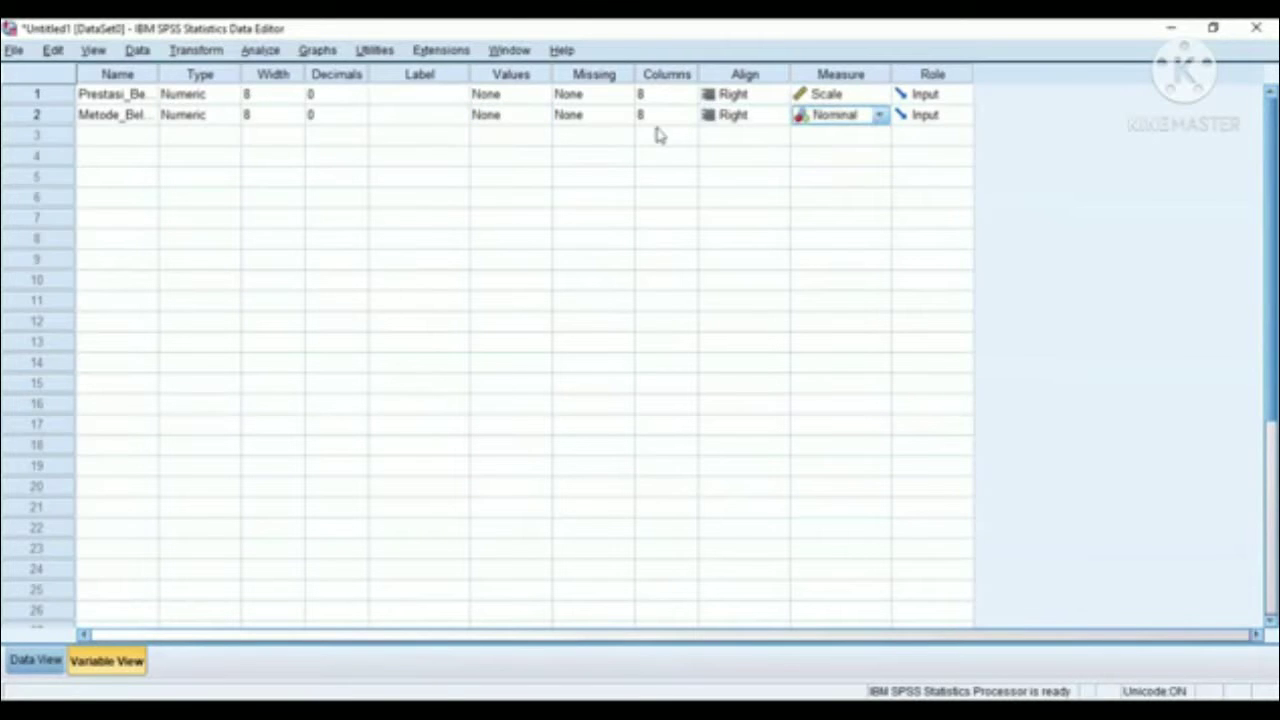
- Add value labels for Metode_Belajar: 1 = "inquiri" and 2 = "penemuan"
click(528, 114)
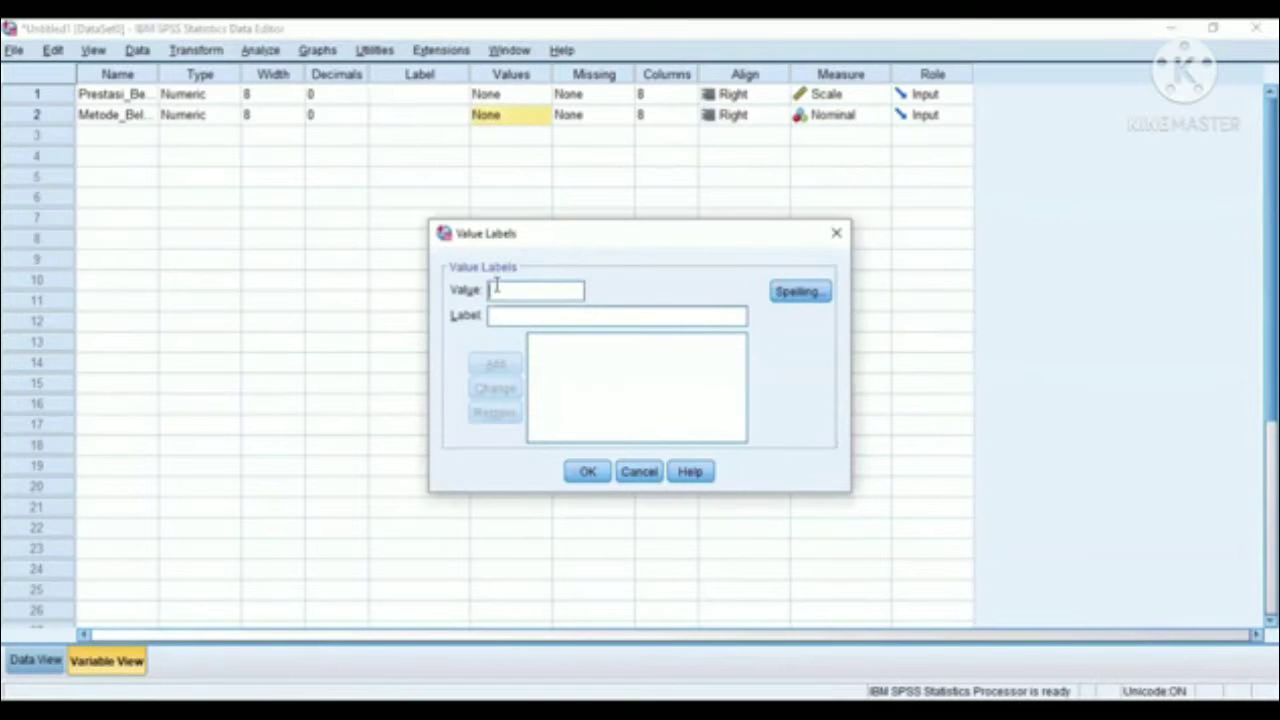
text(1)
click(499, 316)
text(inkuiri)
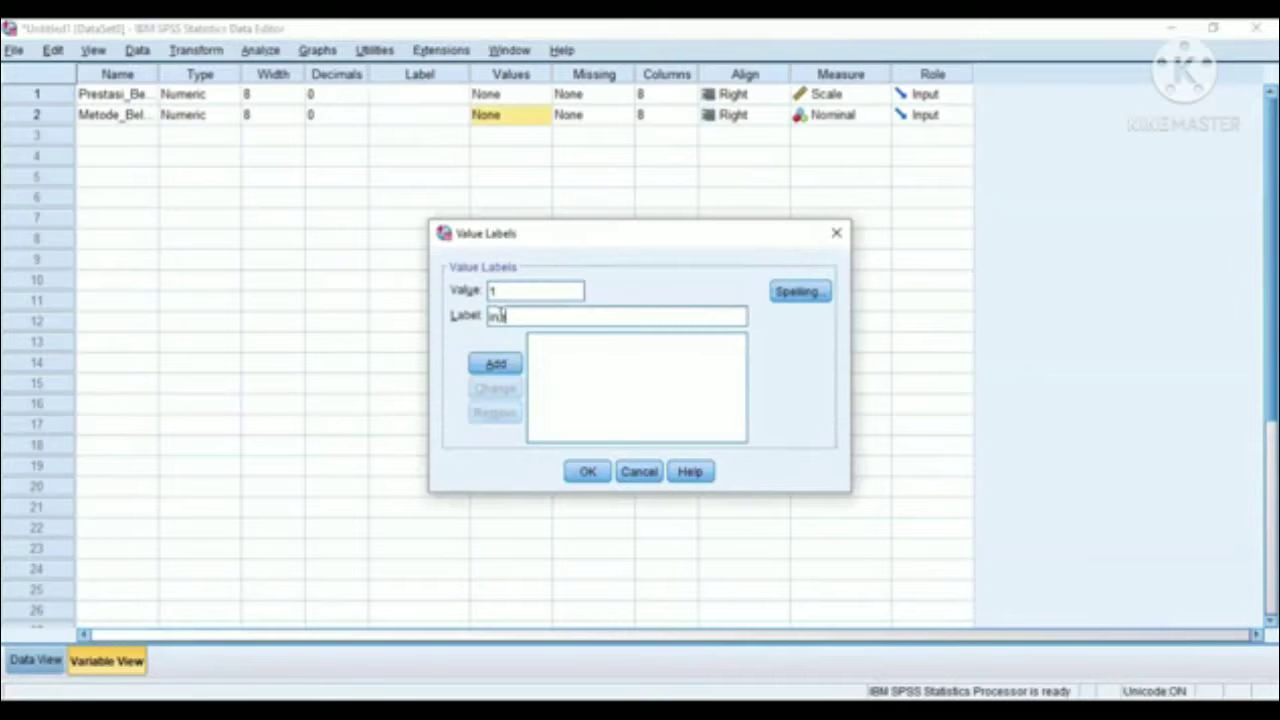
click(496, 364)
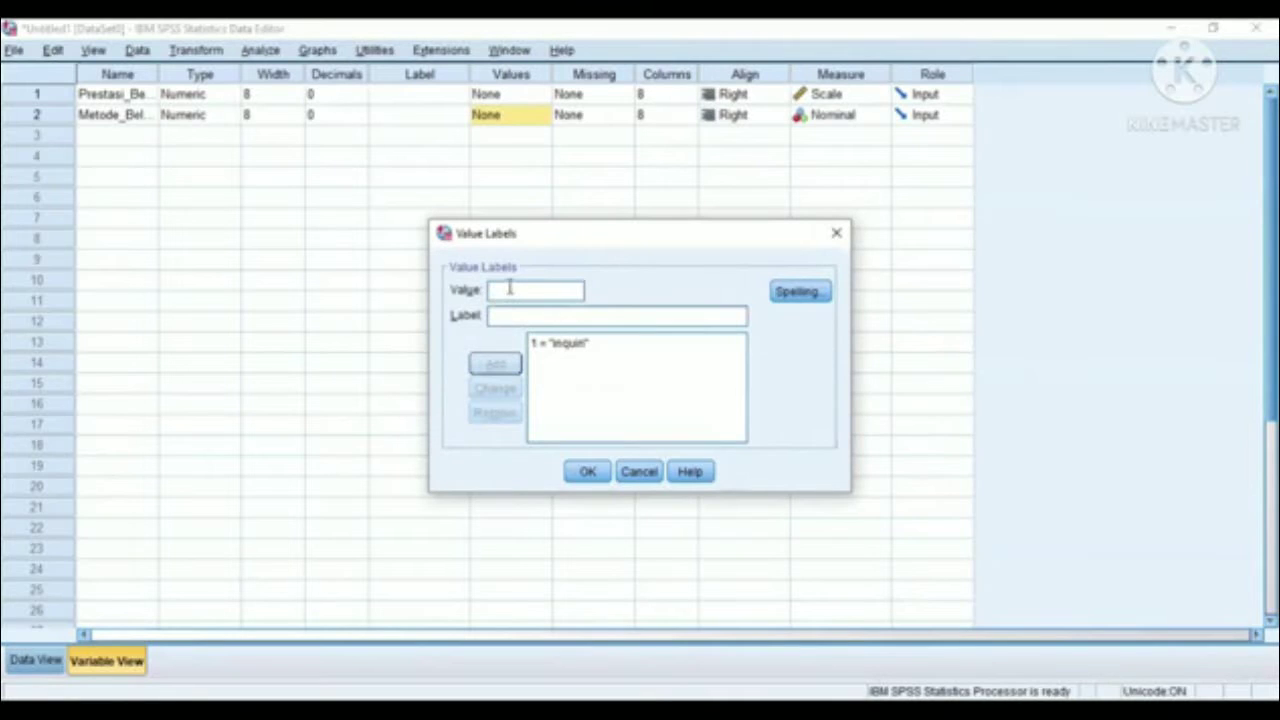
click(509, 288)
text(2)
click(502, 318)
text(pene)
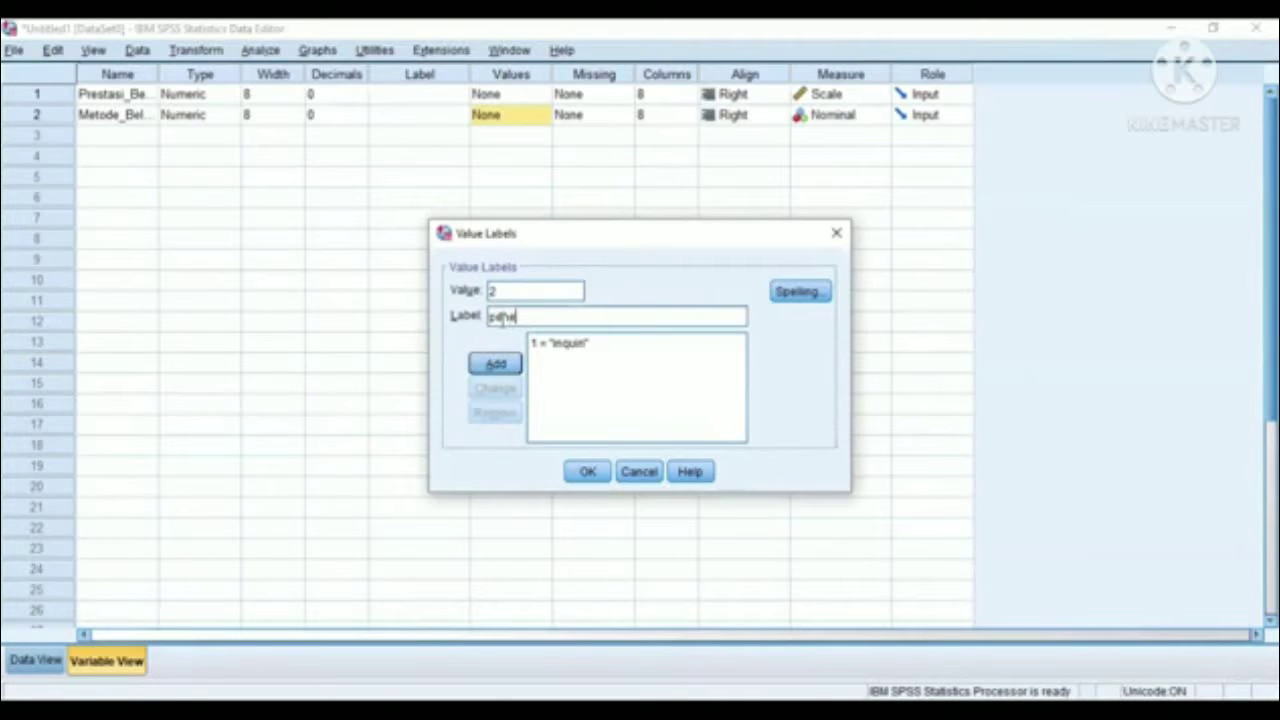
text(muan)
click(510, 363)
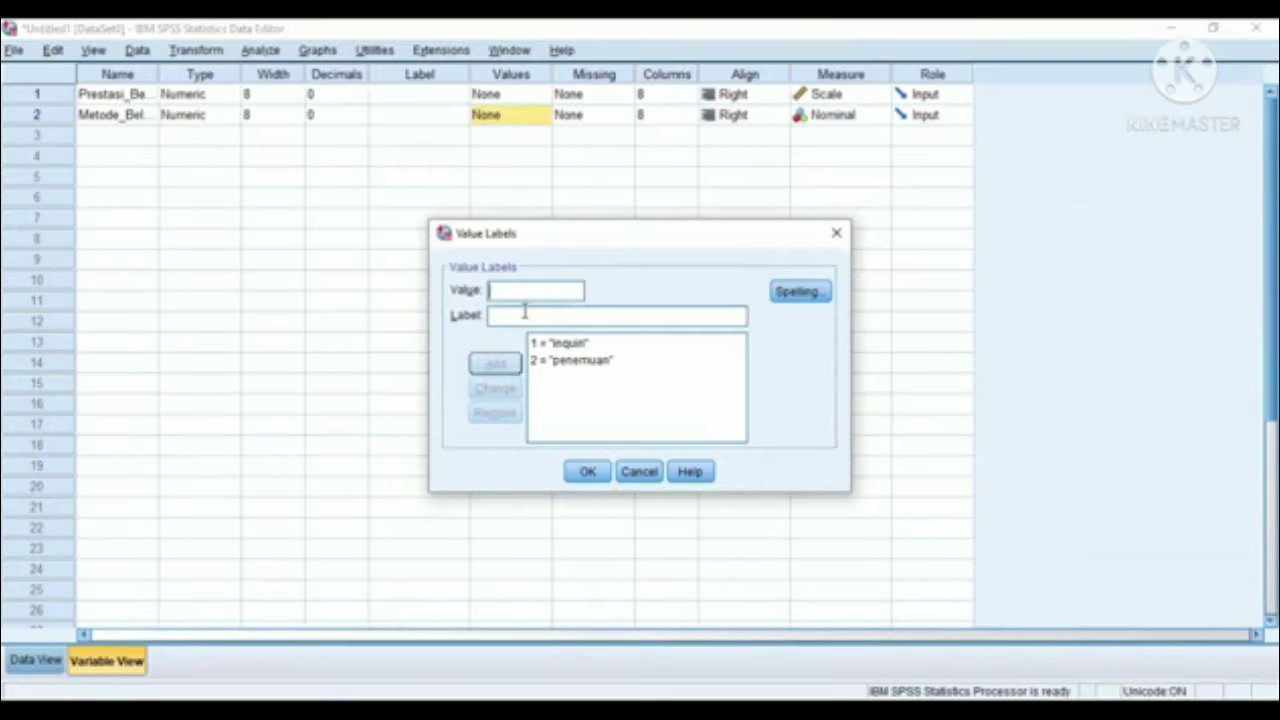
- Add the value labels 3 = "penugasan" and 4 = "ekspositori" to Metode_Belajar and accept the label list
text(3)
click(503, 315)
text(penugasan)
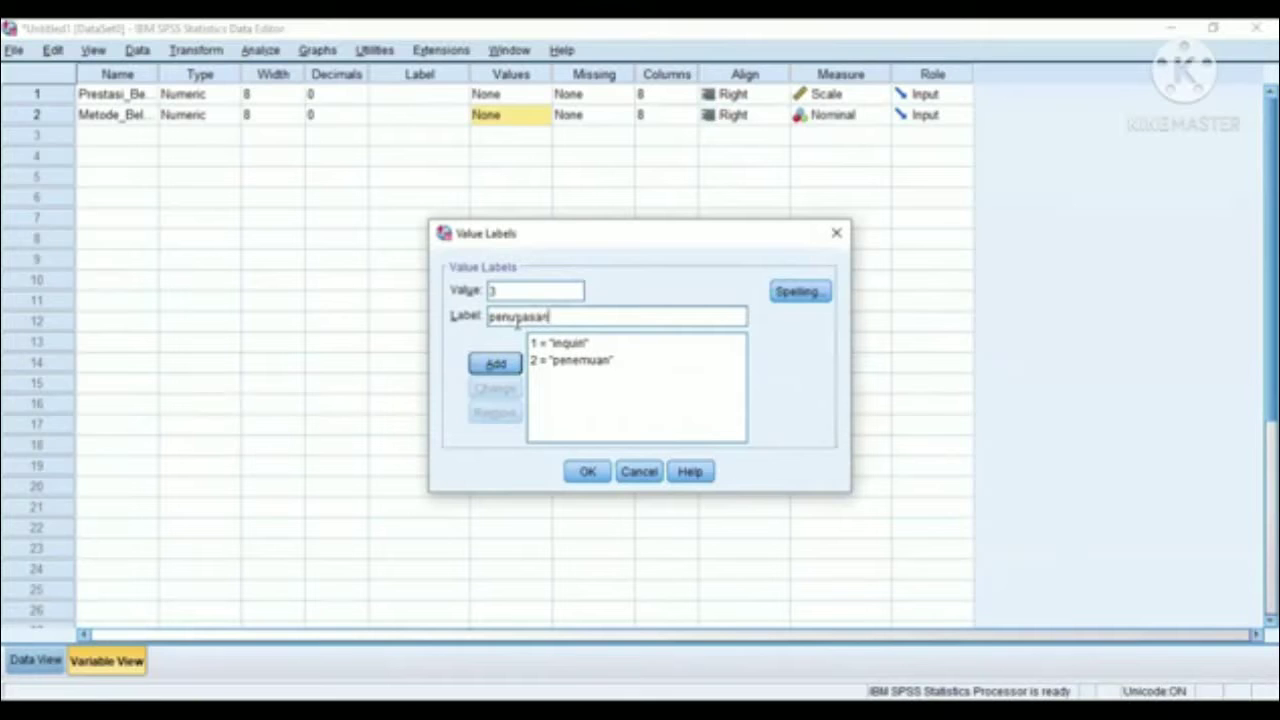
click(495, 364)
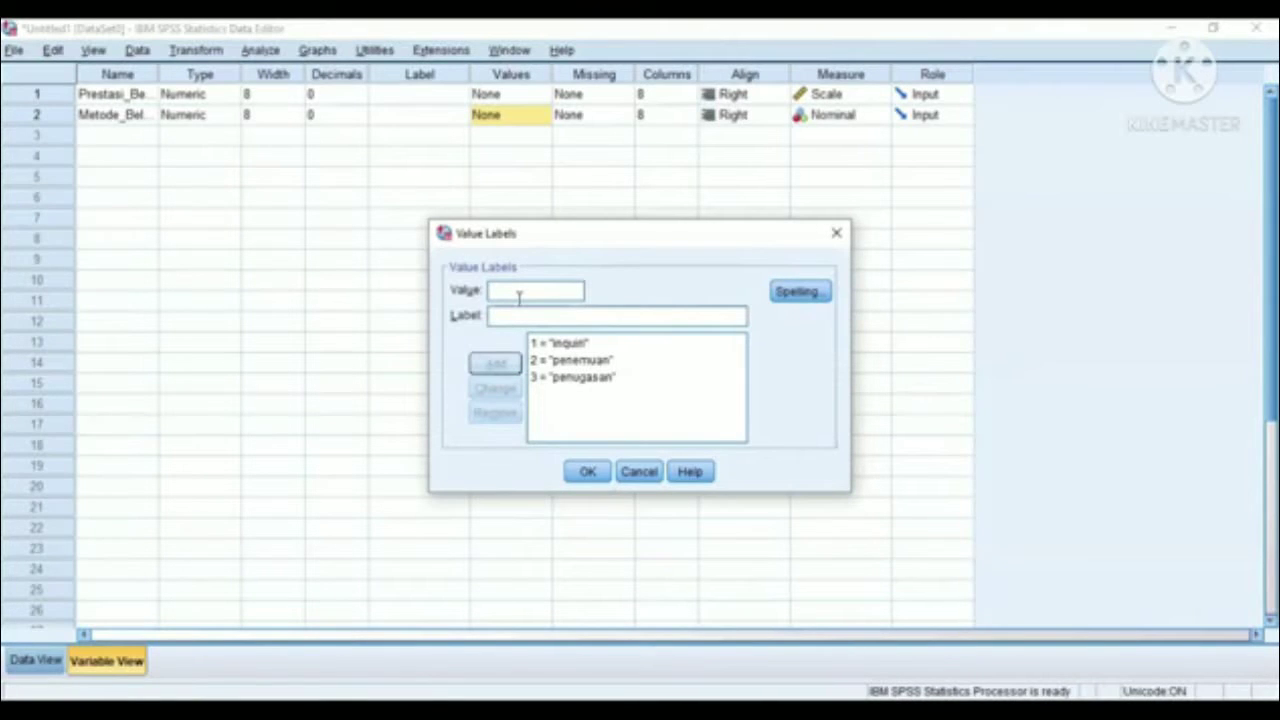
text(4)
click(511, 318)
text(e)
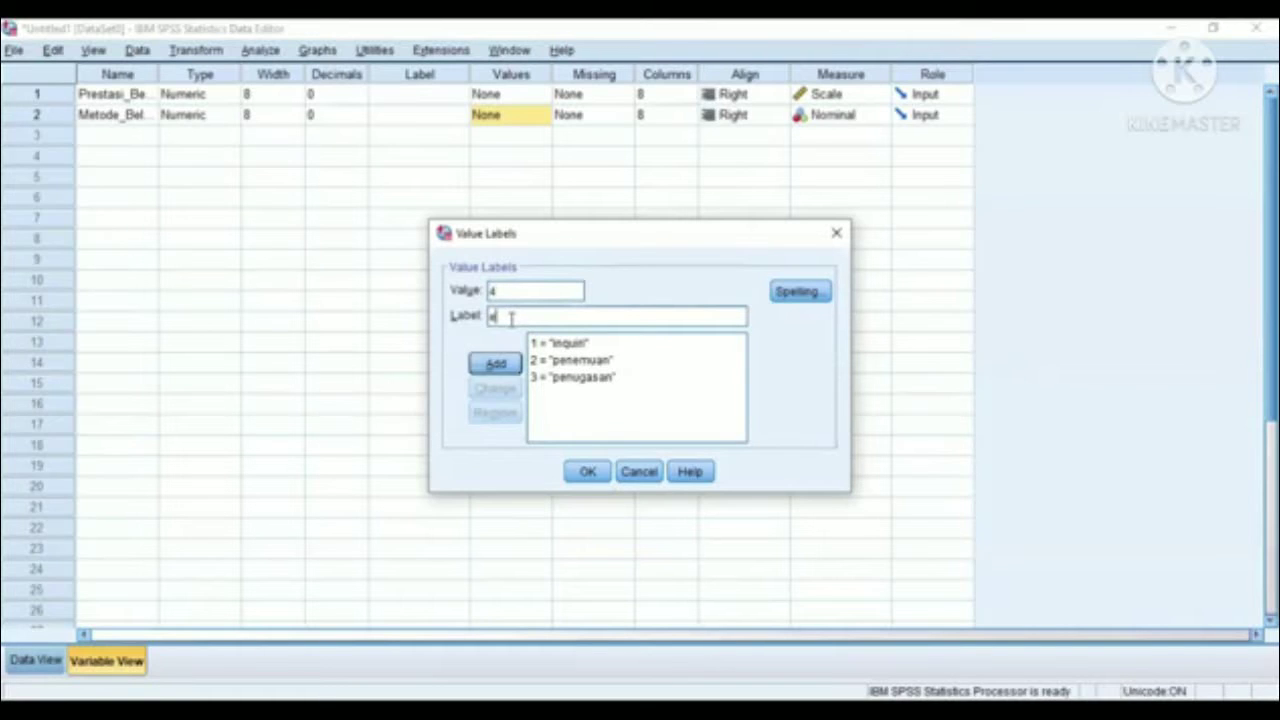
text(ksplositori)
click(496, 364)
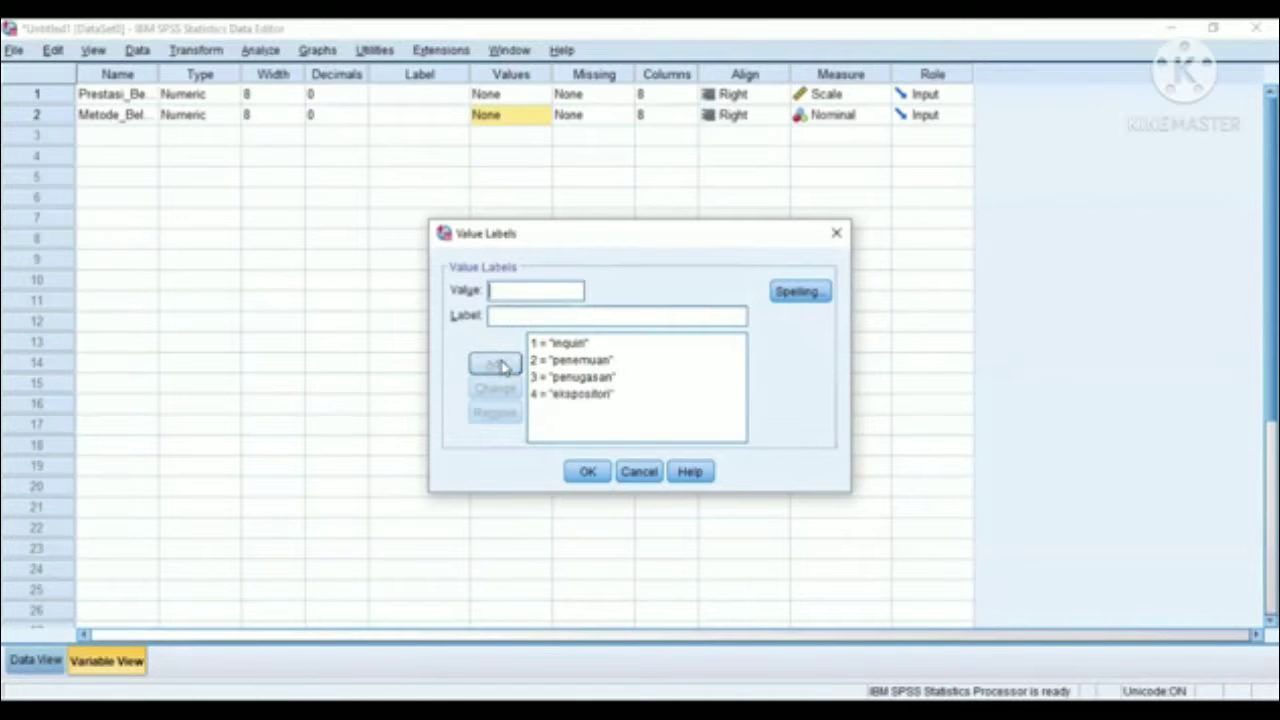
click(585, 472)
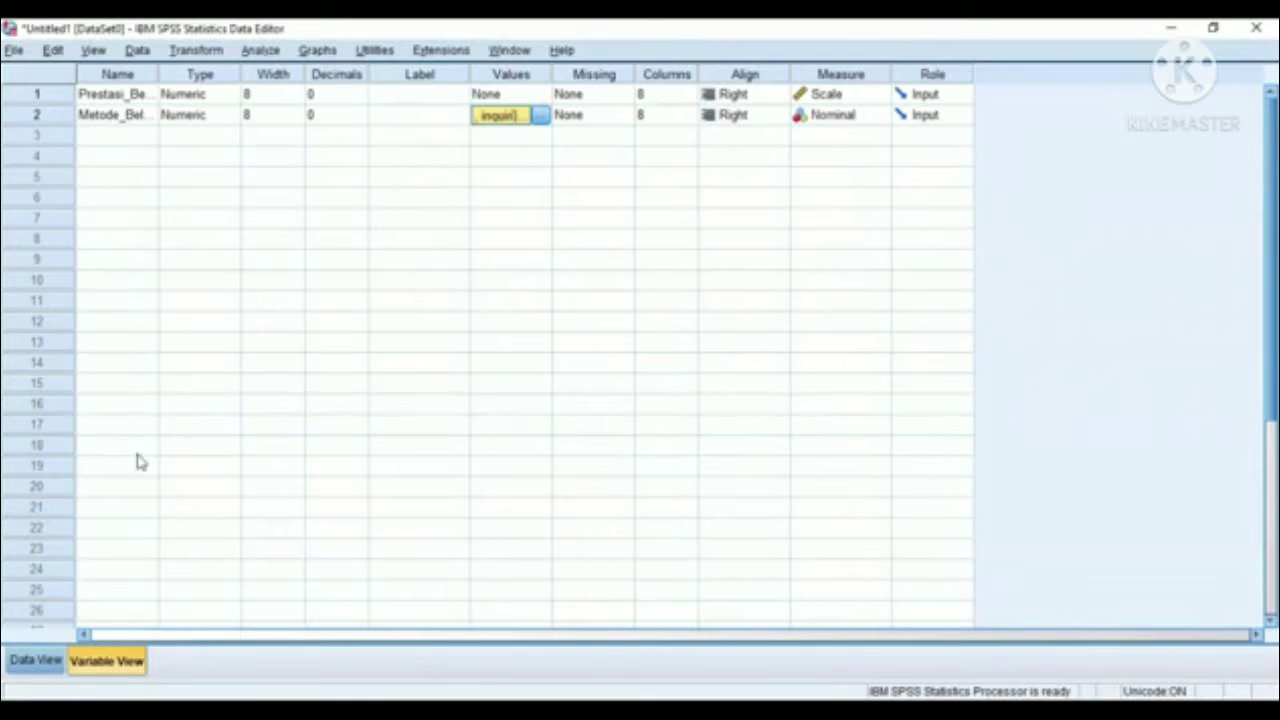
- Widen both variable columns in Data View and paste the first ten scores into Prestasi_Belajar, rows 1 to 10
click(38, 660)
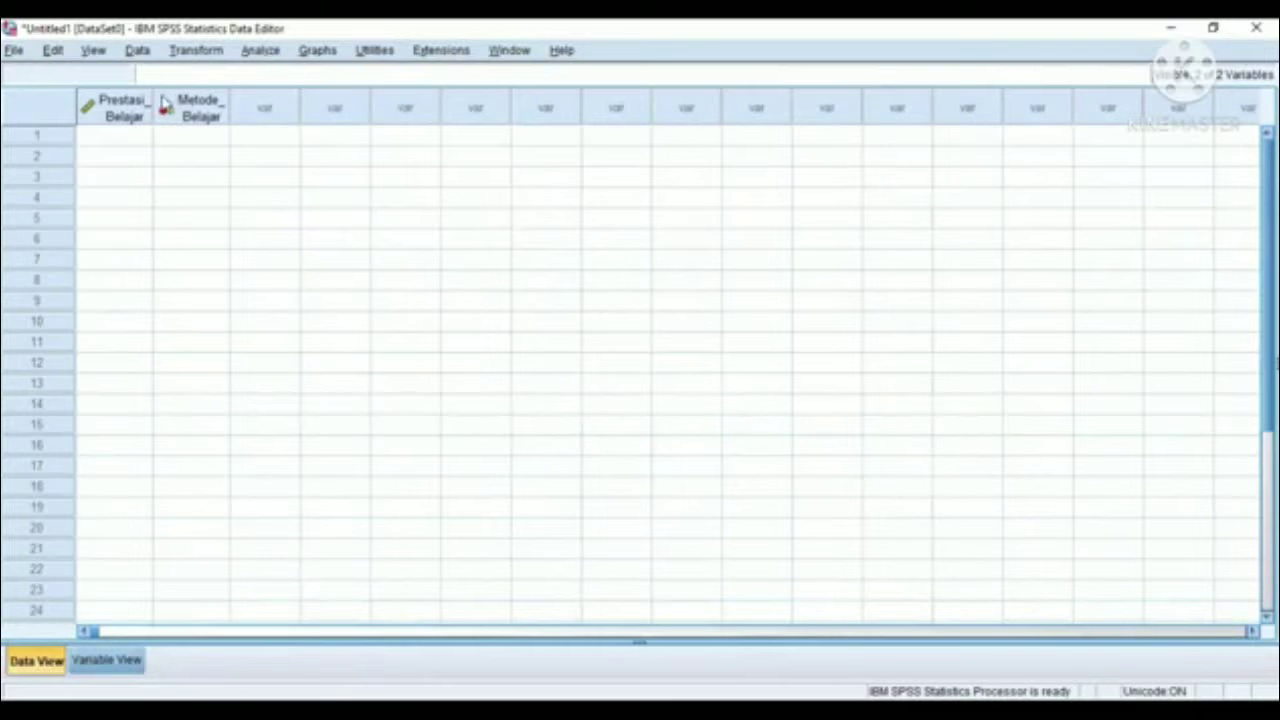
drag(155, 100, 347, 90)
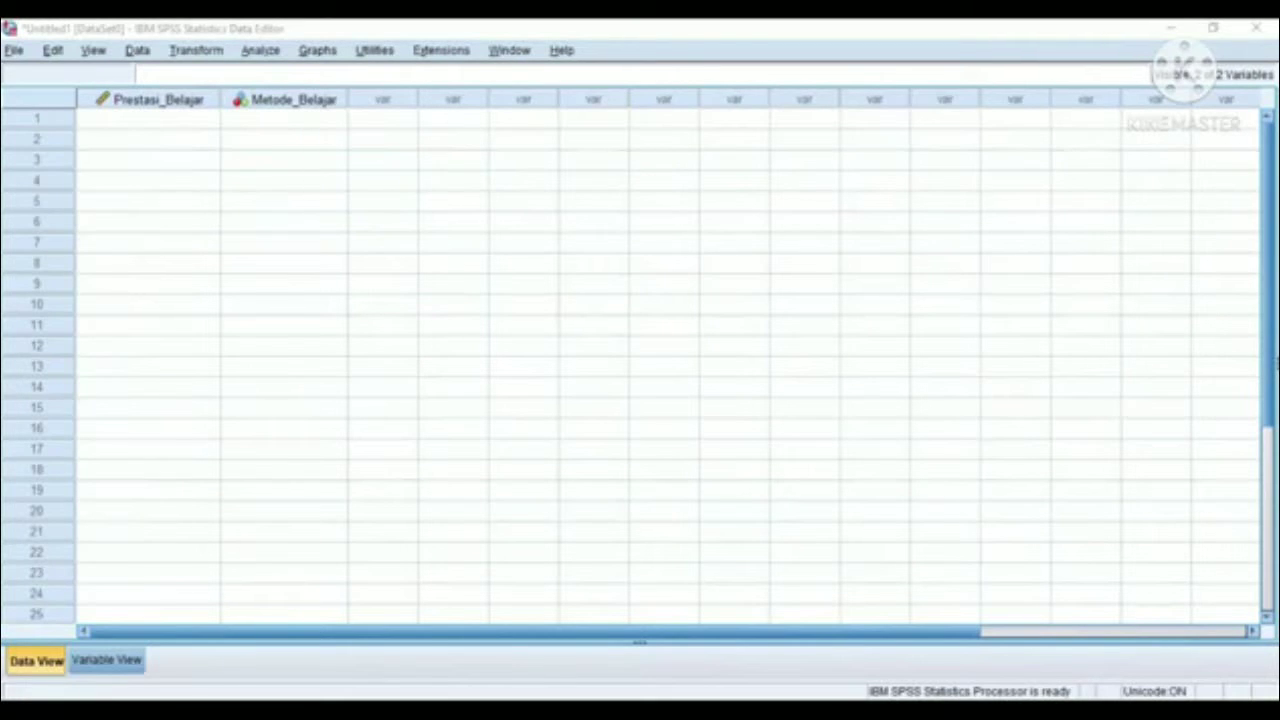
click(205, 120)
key(ctrl+v)
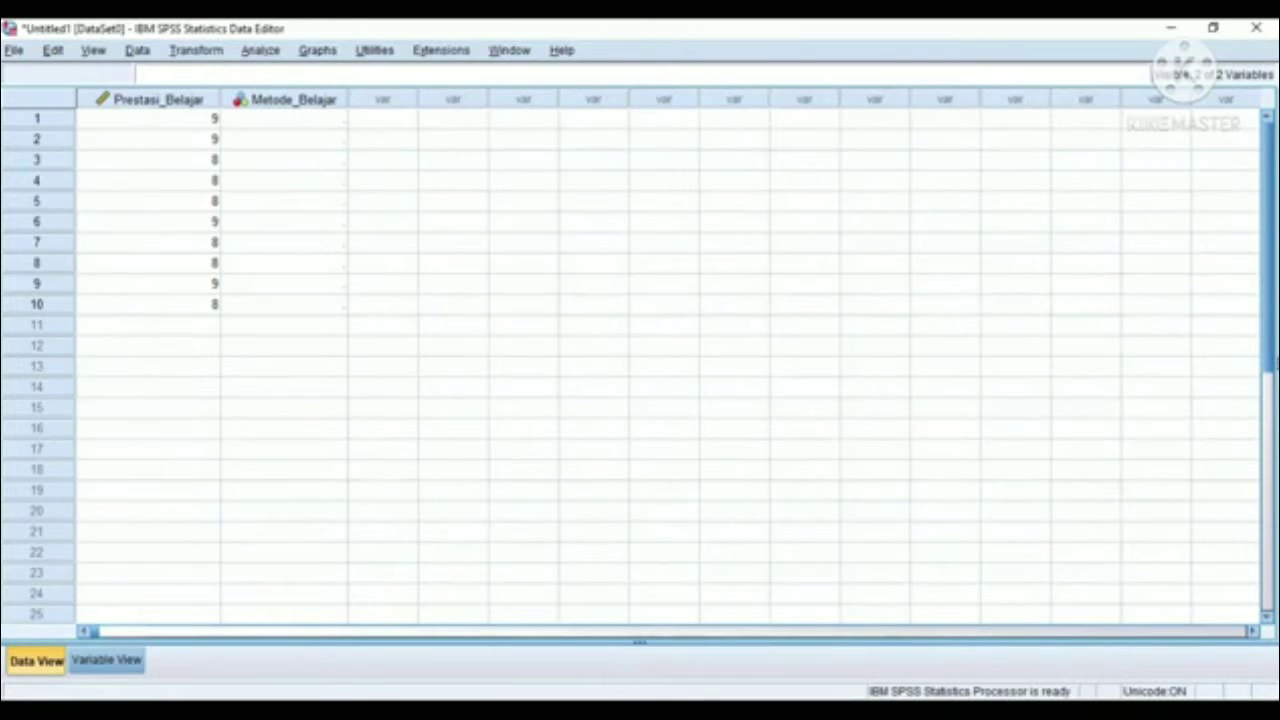
- Fetch the next ten scores from the source window and paste them into Prestasi_Belajar, rows 11 to 20
key(alt+Tab)
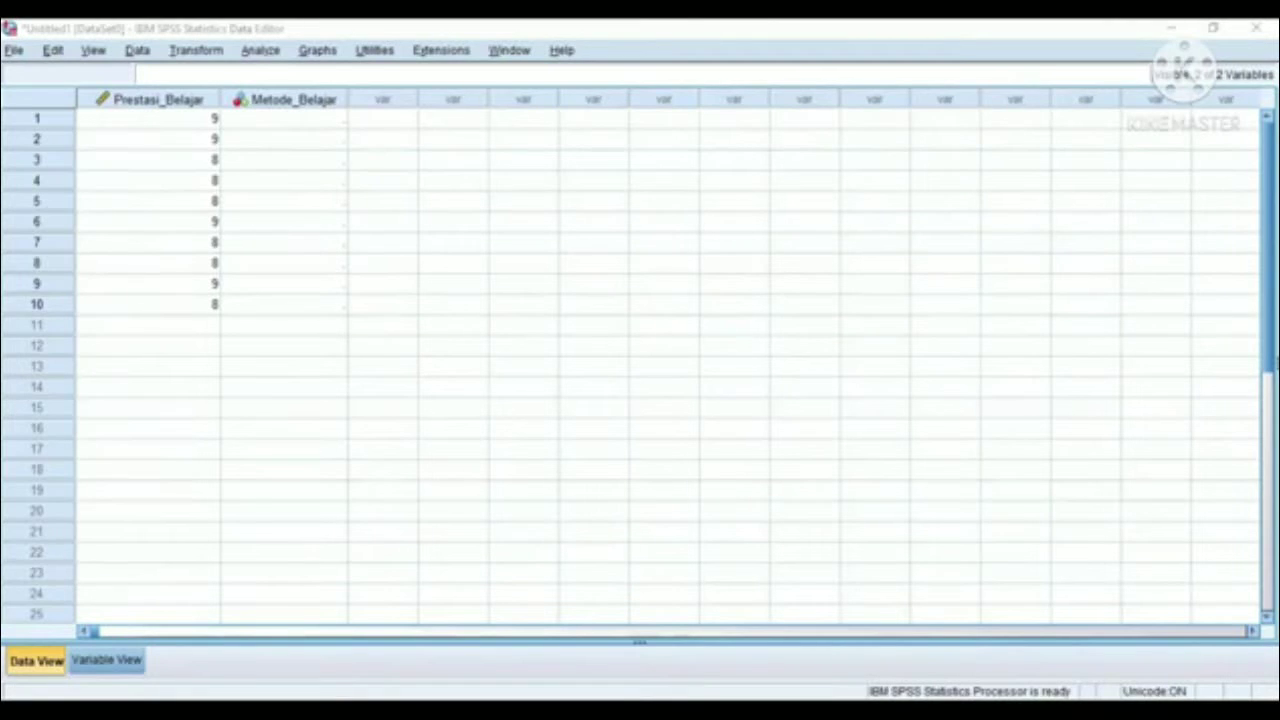
click(212, 324)
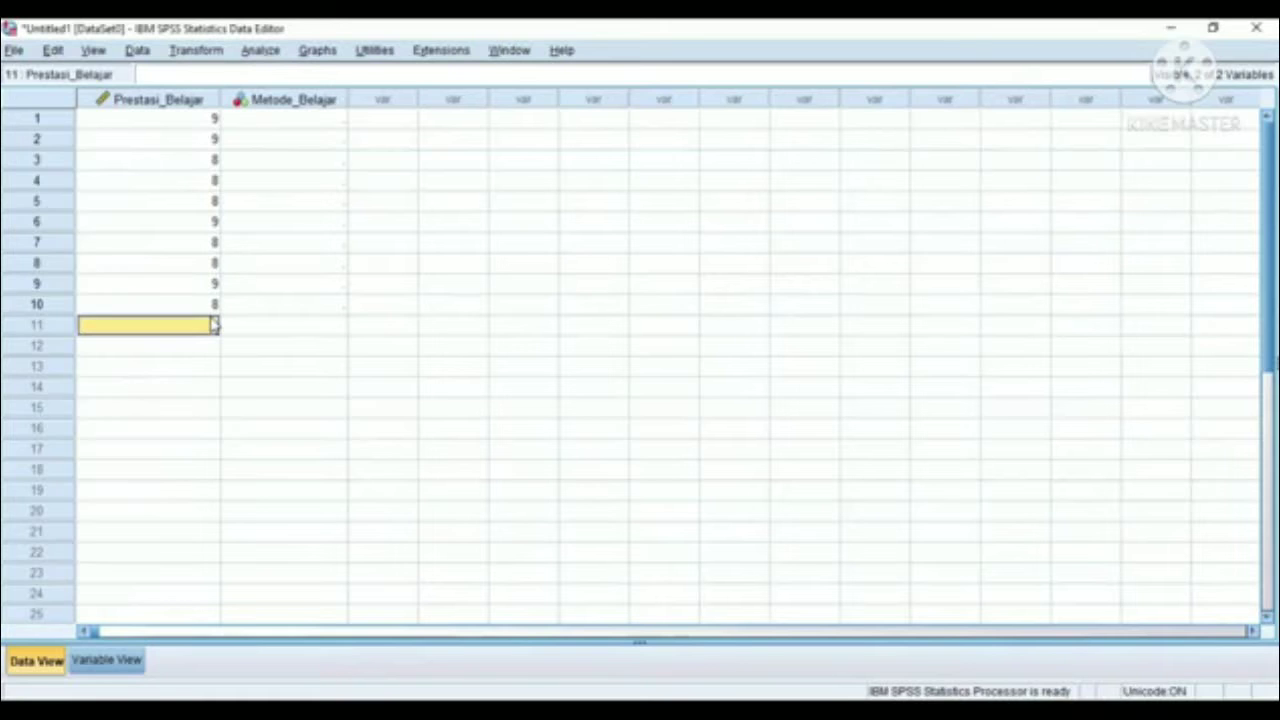
key(ctrl+v)
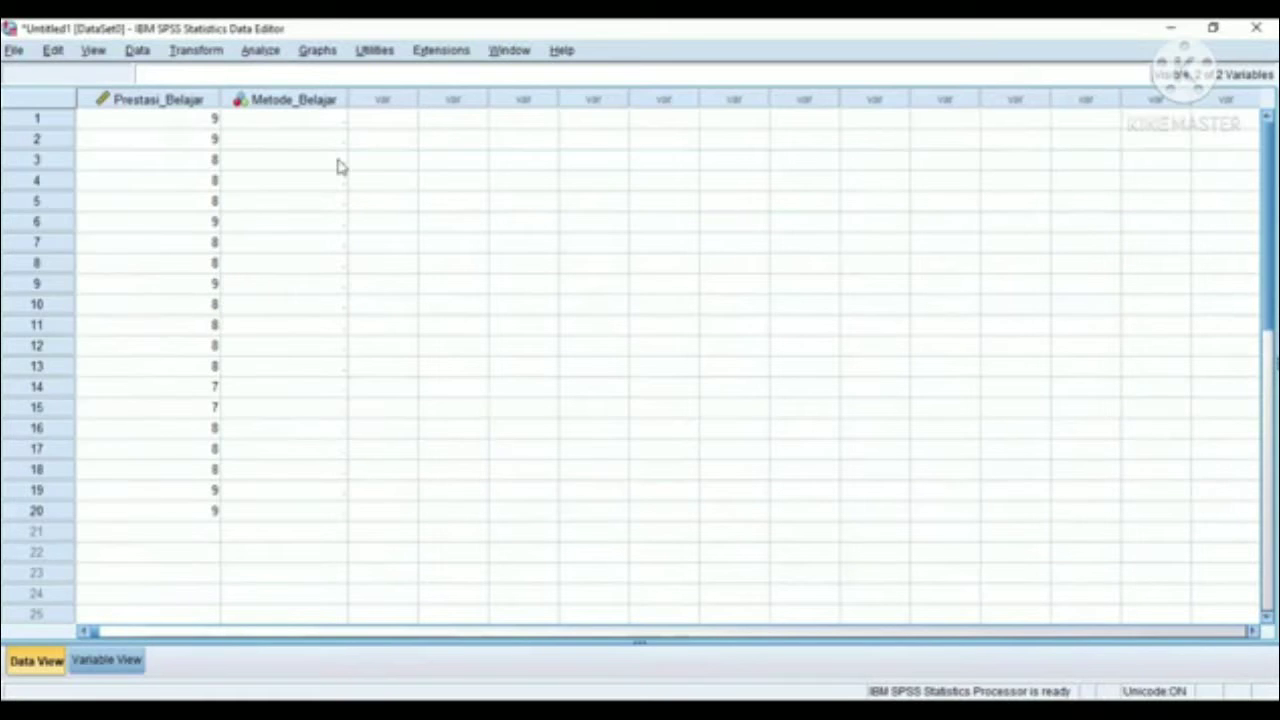
- Enter the group code 1 in Metode_Belajar for rows 1 to 20
click(325, 120)
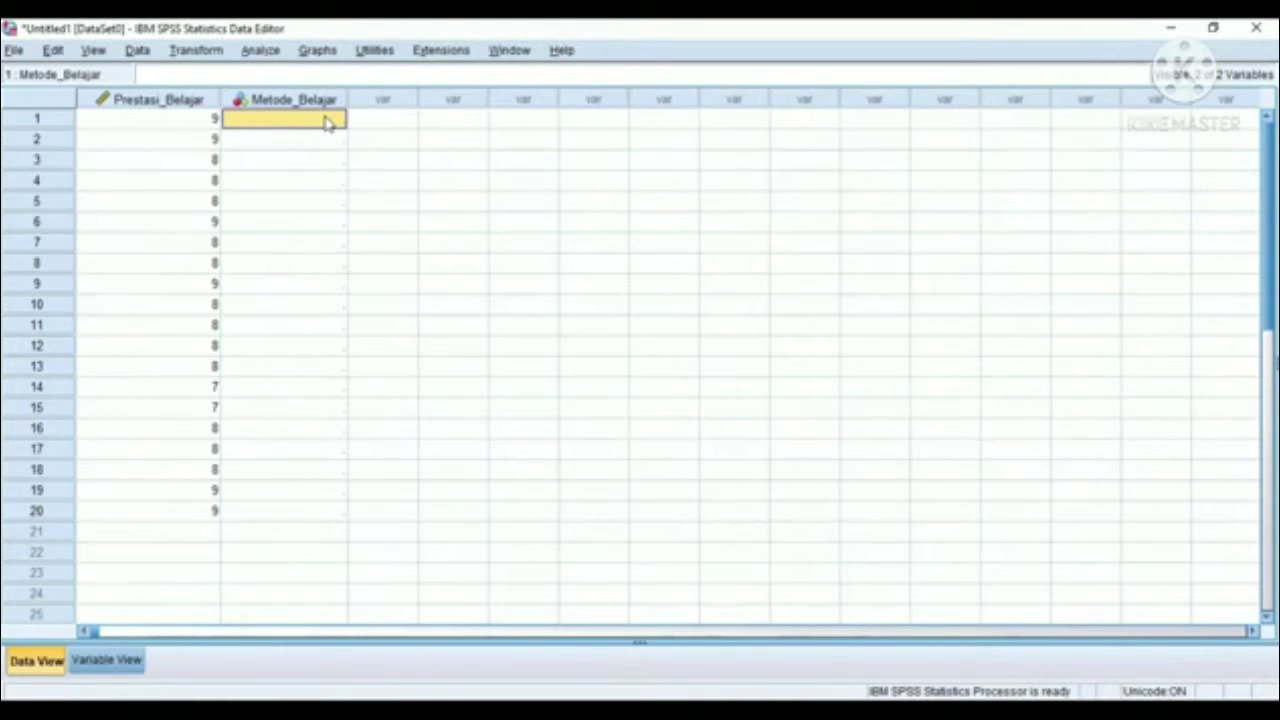
text(1)
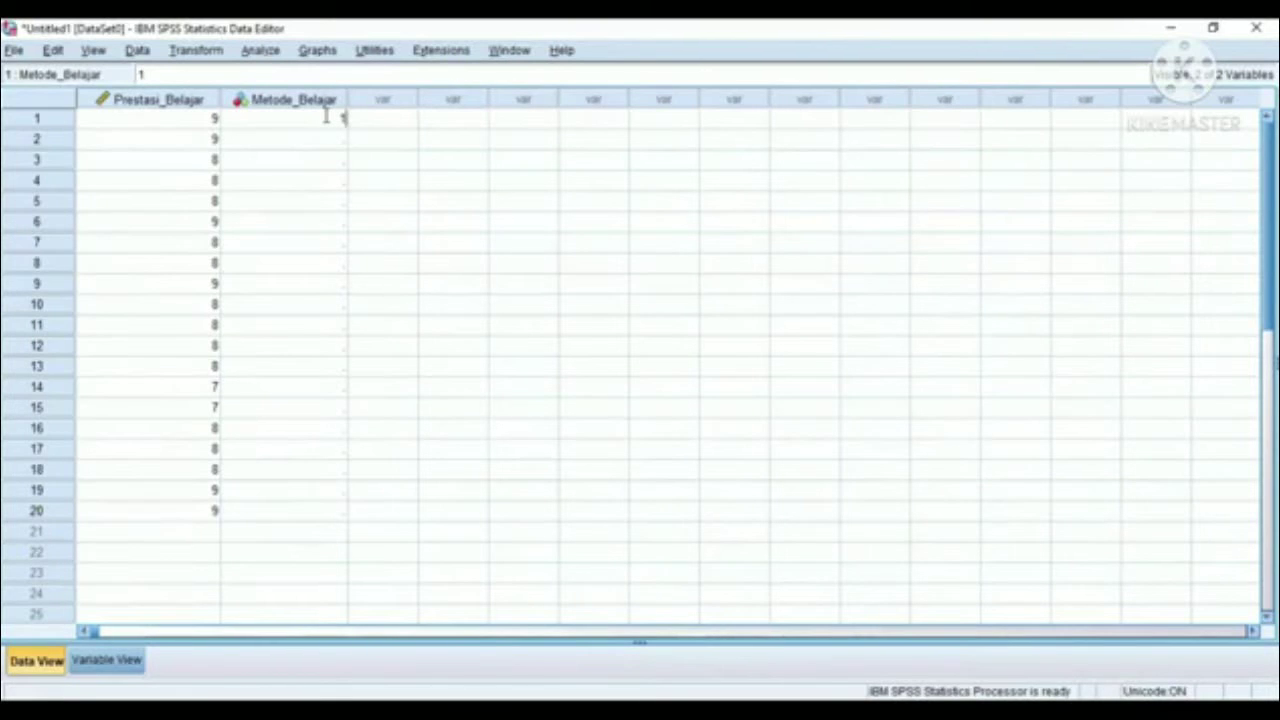
key(Return)
text(1)
key(Return)
text(1)
key(Return)
text(1 1 1 1 1 1)
key(Return)
text(1 1 1 1 1 )
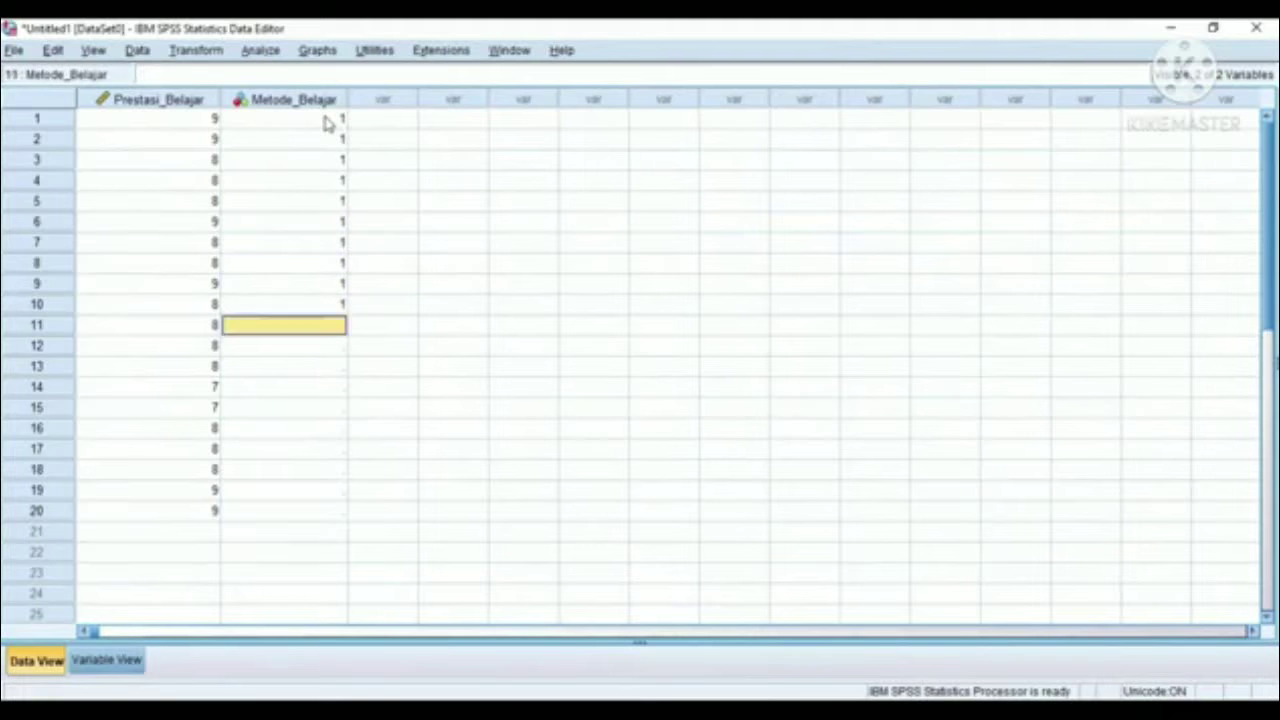
text(1)
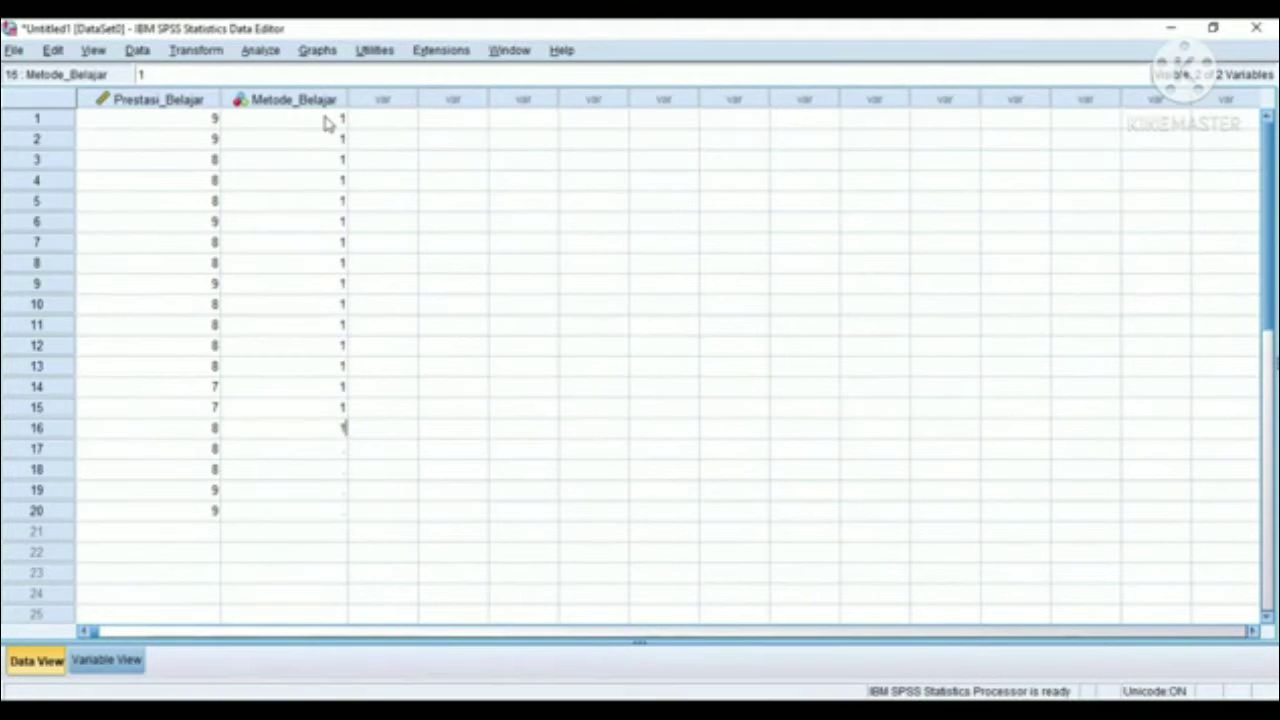
text( 1 1 1 1 1)
scroll(325, 122, down, 1)
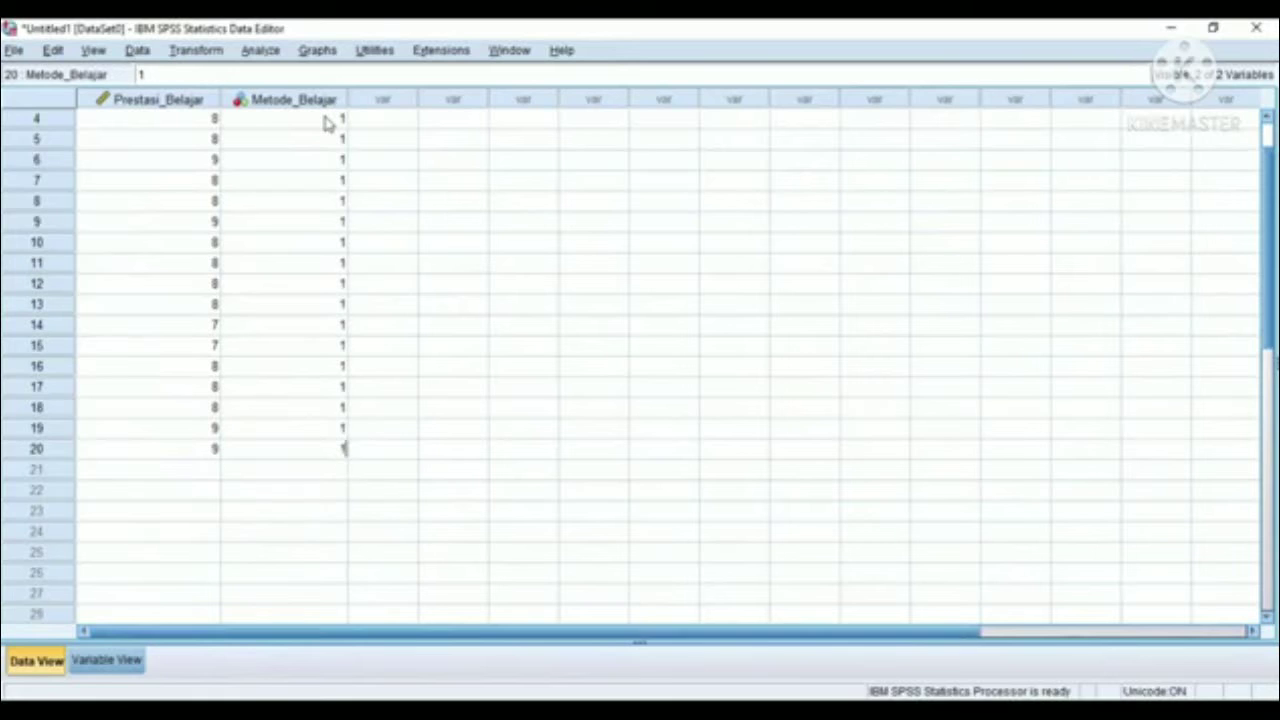
- Paste the next two batches of scores from the source window into Prestasi_Belajar, starting at row 21 and row 31
click(207, 472)
scroll(205, 475, down, 1)
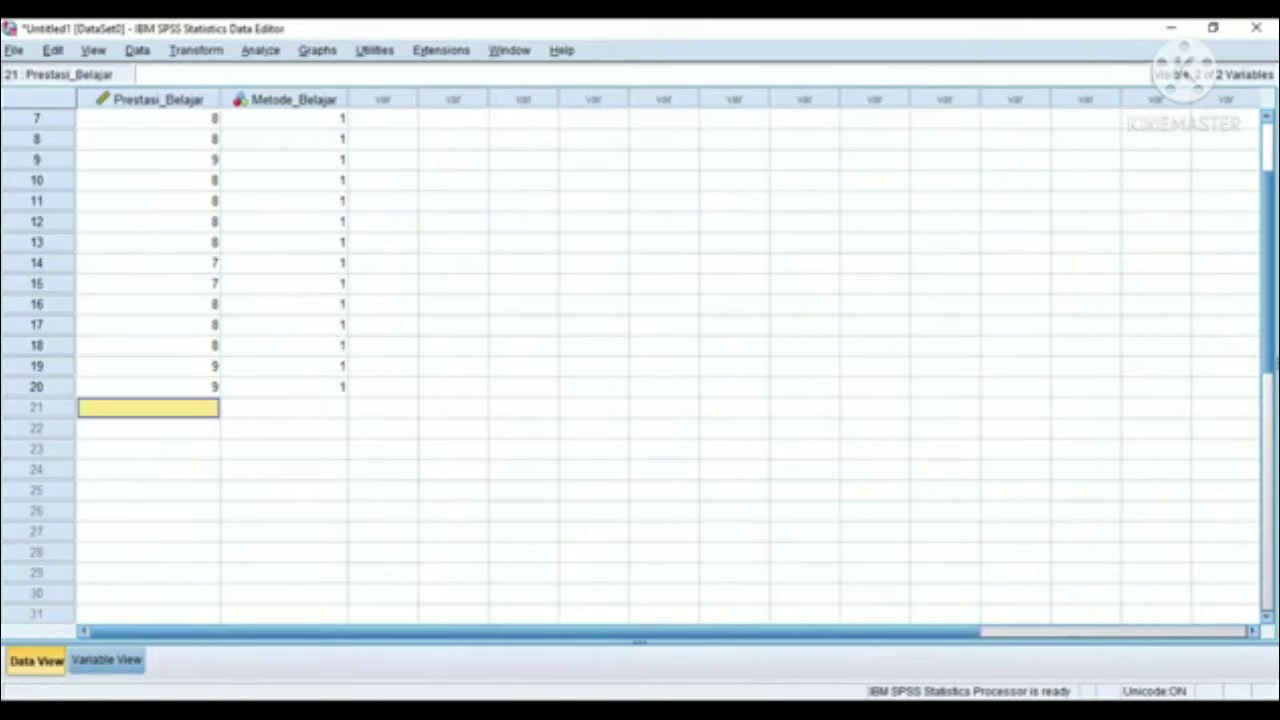
key(alt+Tab)
key(ctrl+v)
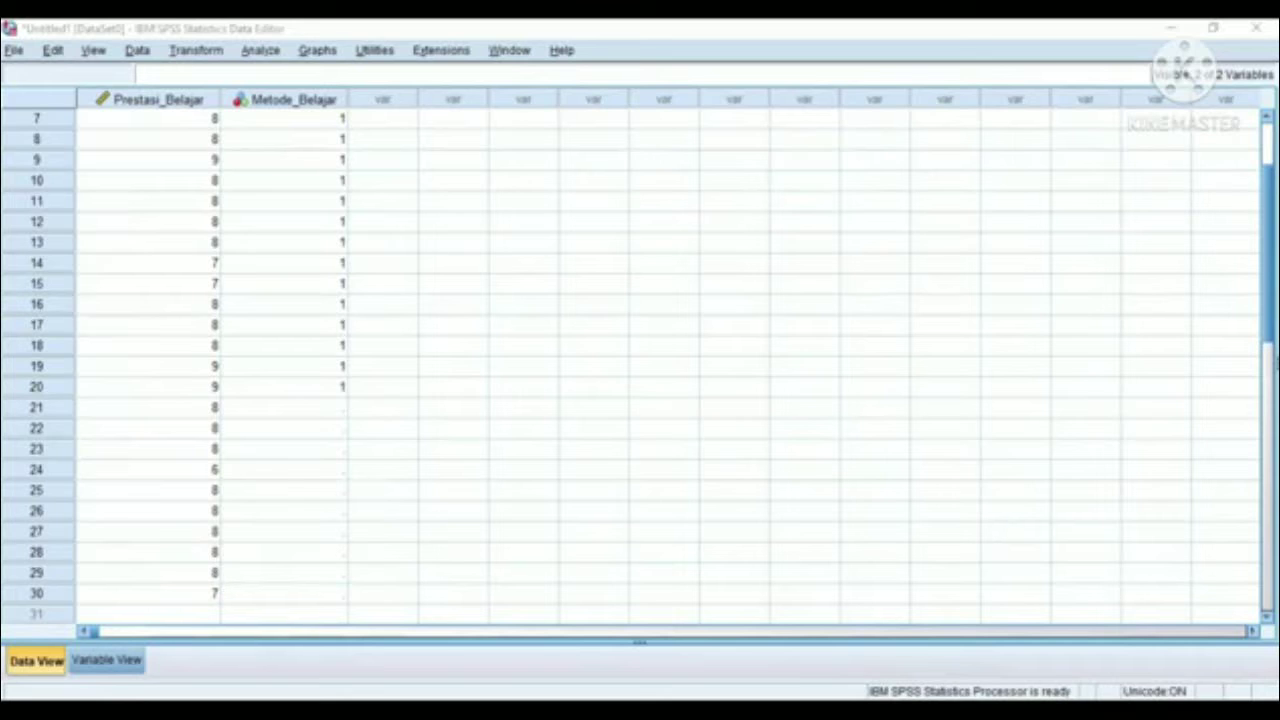
scroll(217, 514, down, 2)
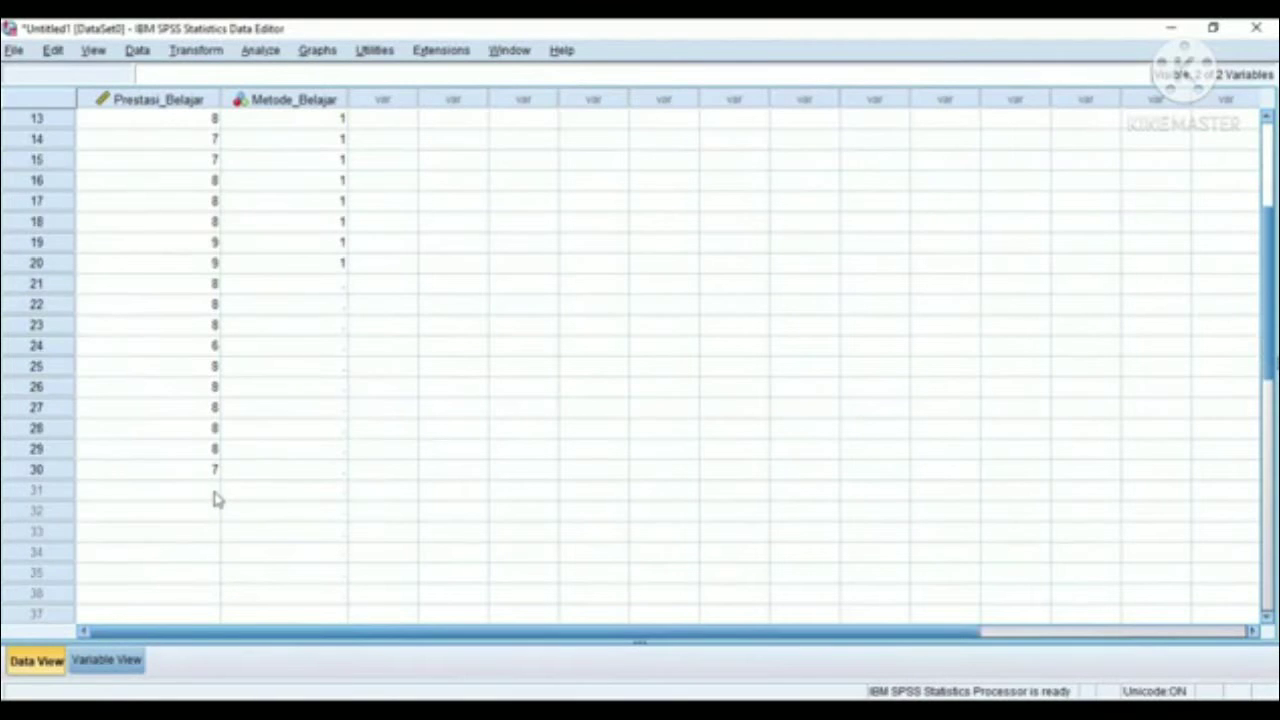
click(150, 495)
key(ctrl+v)
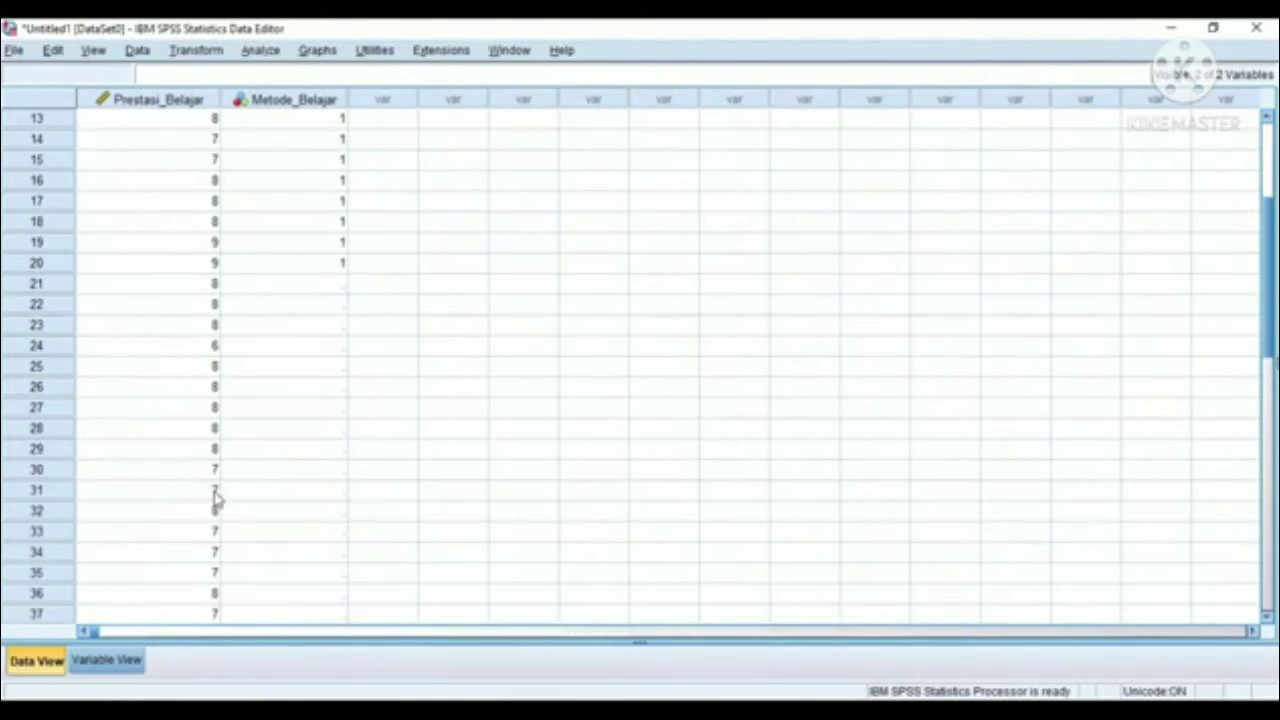
- Enter the group code 2 in Metode_Belajar for rows 21 to 38, leaving row 39 empty
click(345, 286)
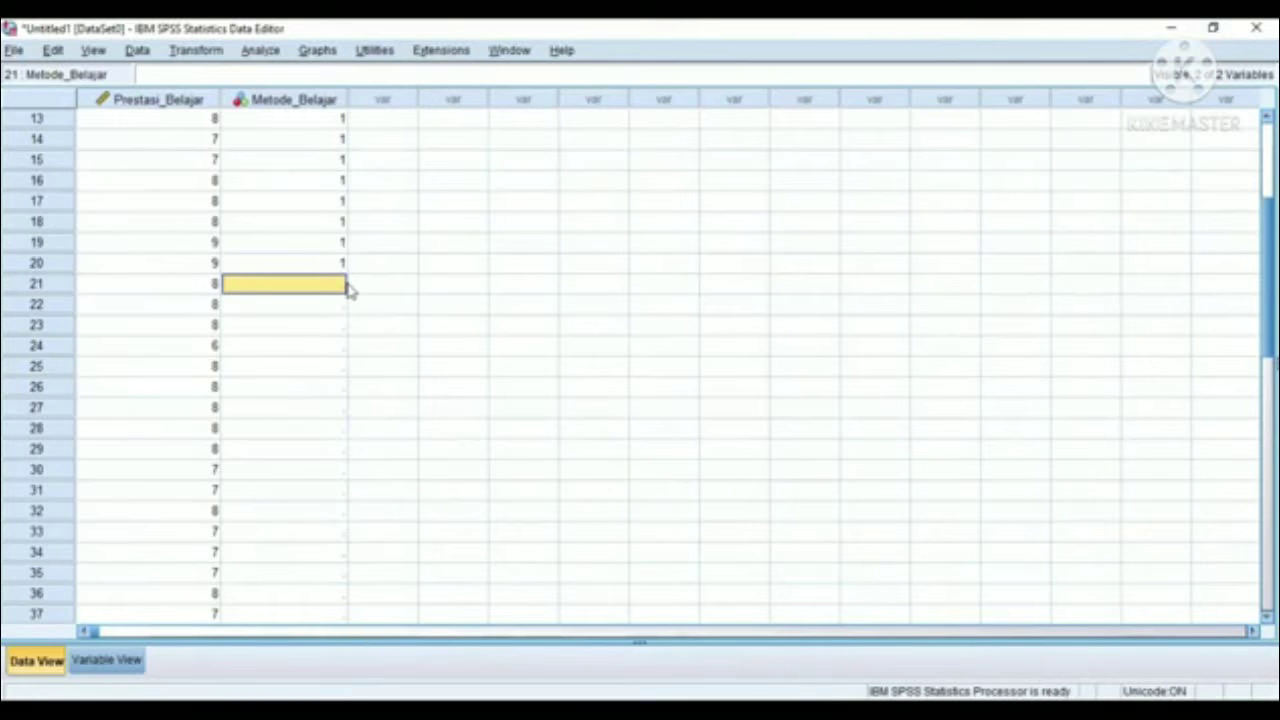
text(2)
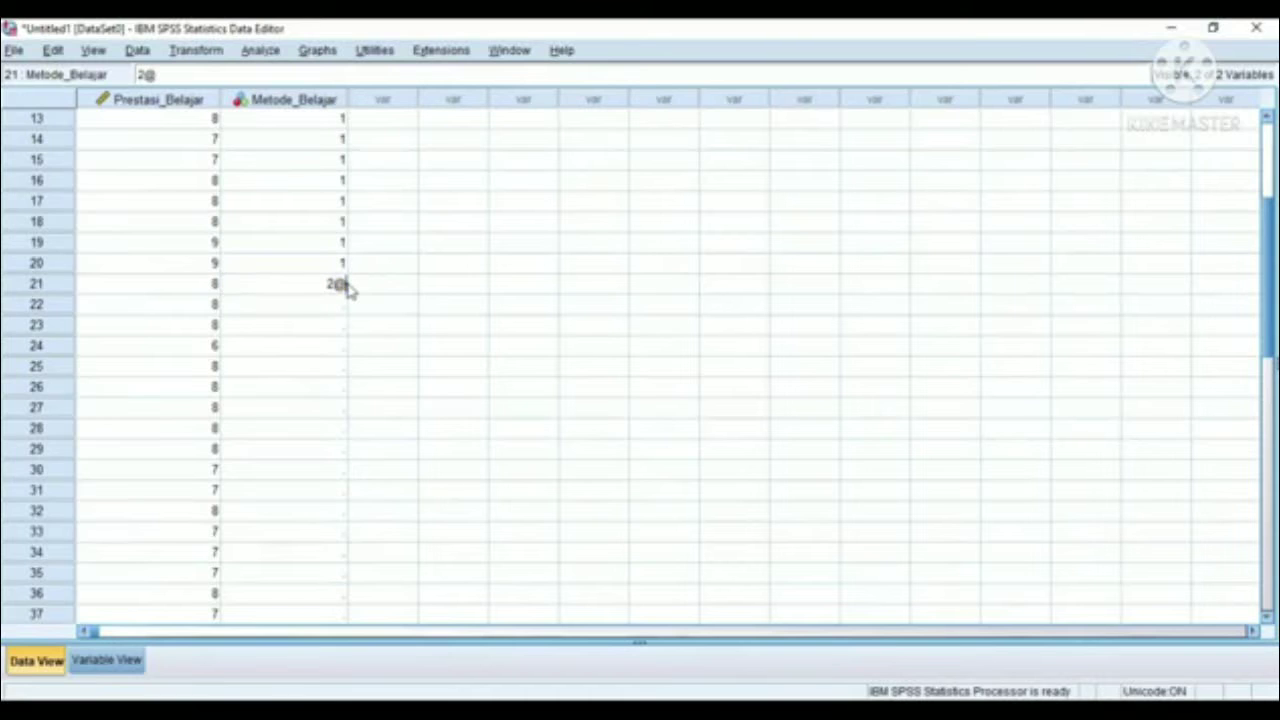
key(Return)
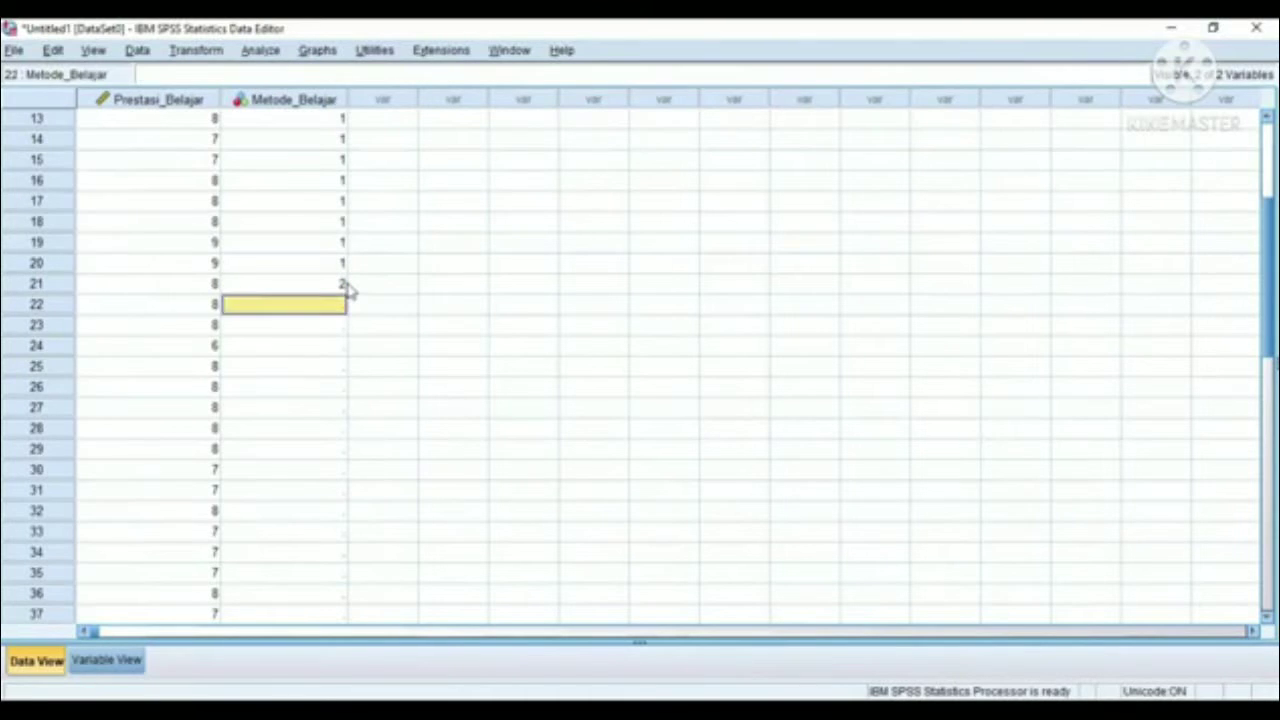
text(2)
key(Return)
text(2)
key(Return)
text(2 2 2 2)
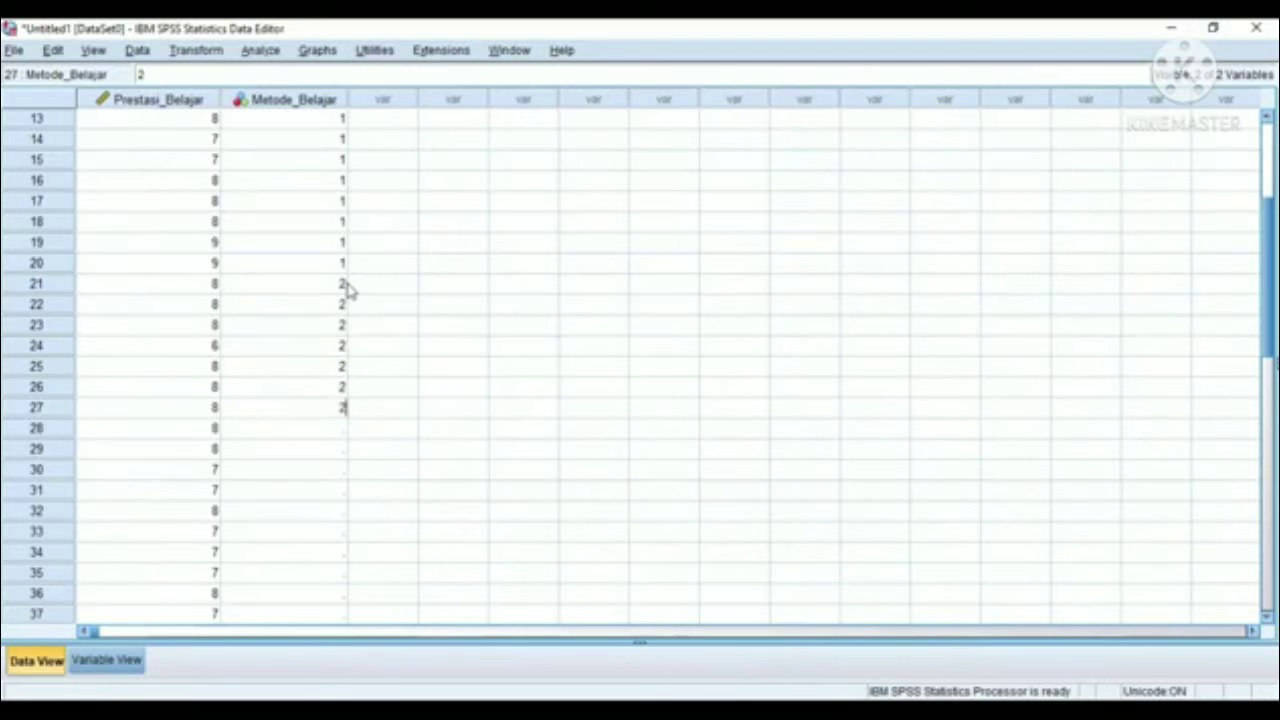
text( 2 2 2 2 2 )
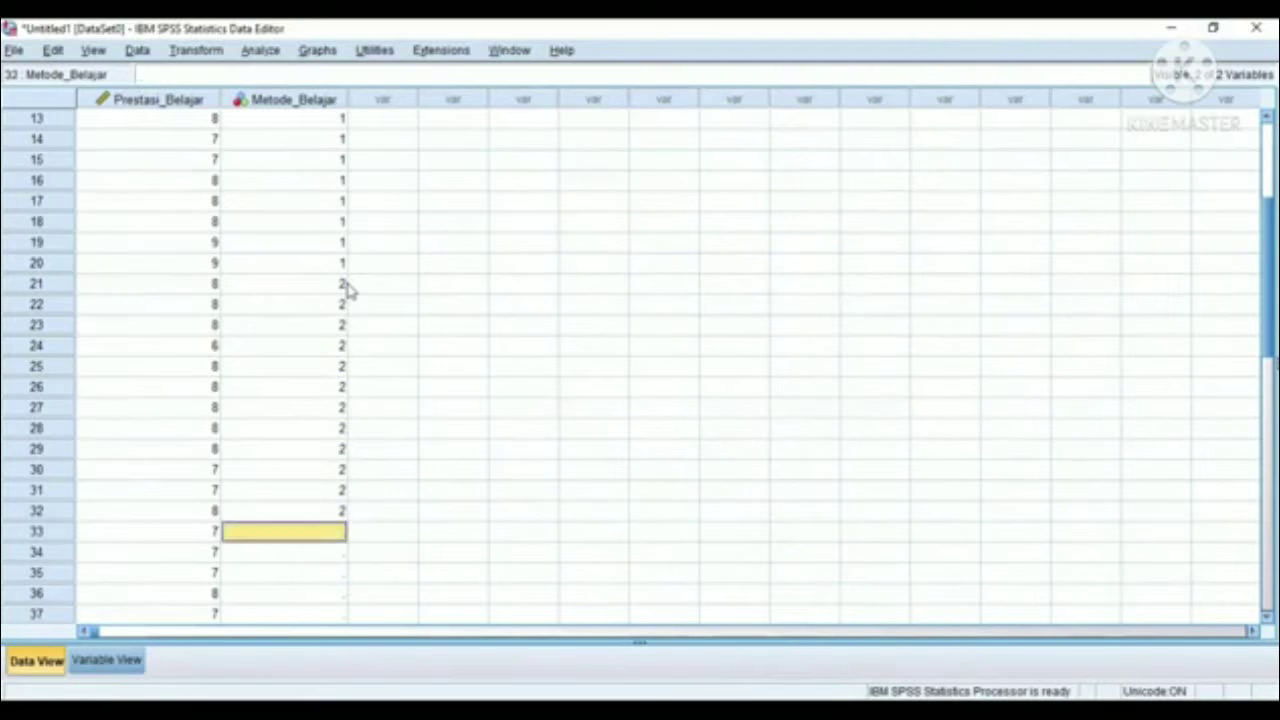
text(2 2 2 2 2 2 2)
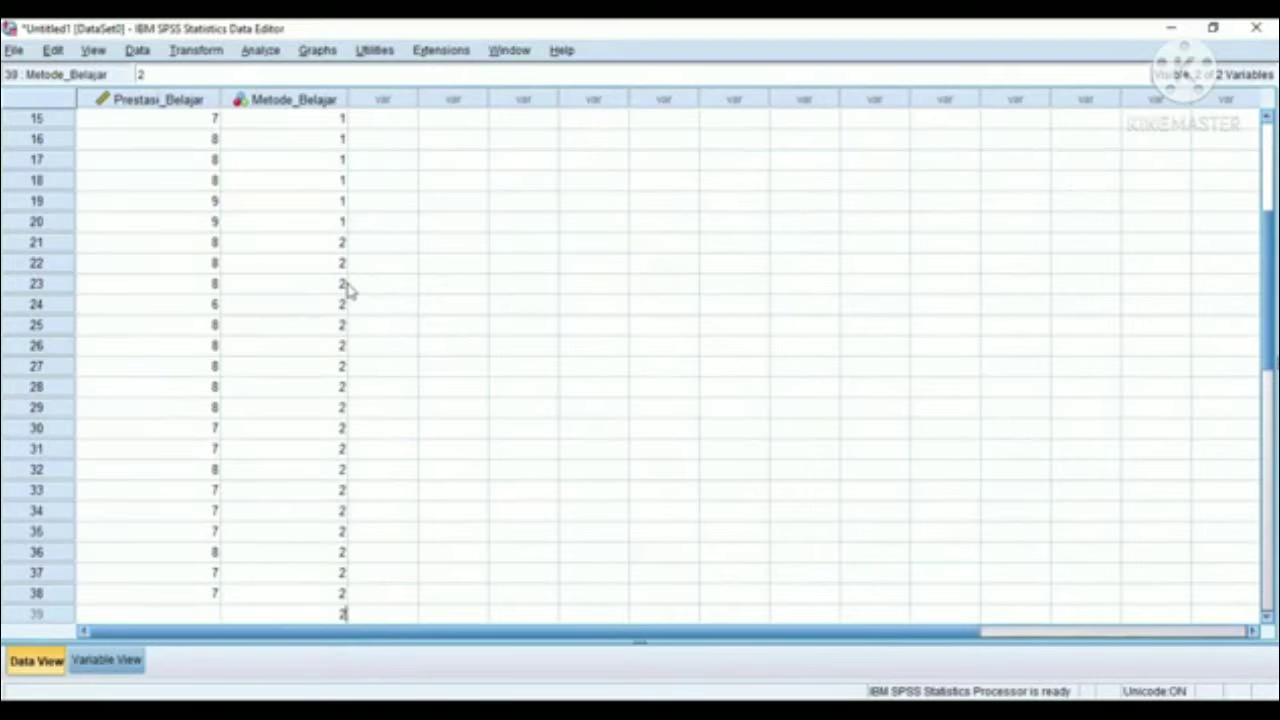
scroll(348, 290, down, 1)
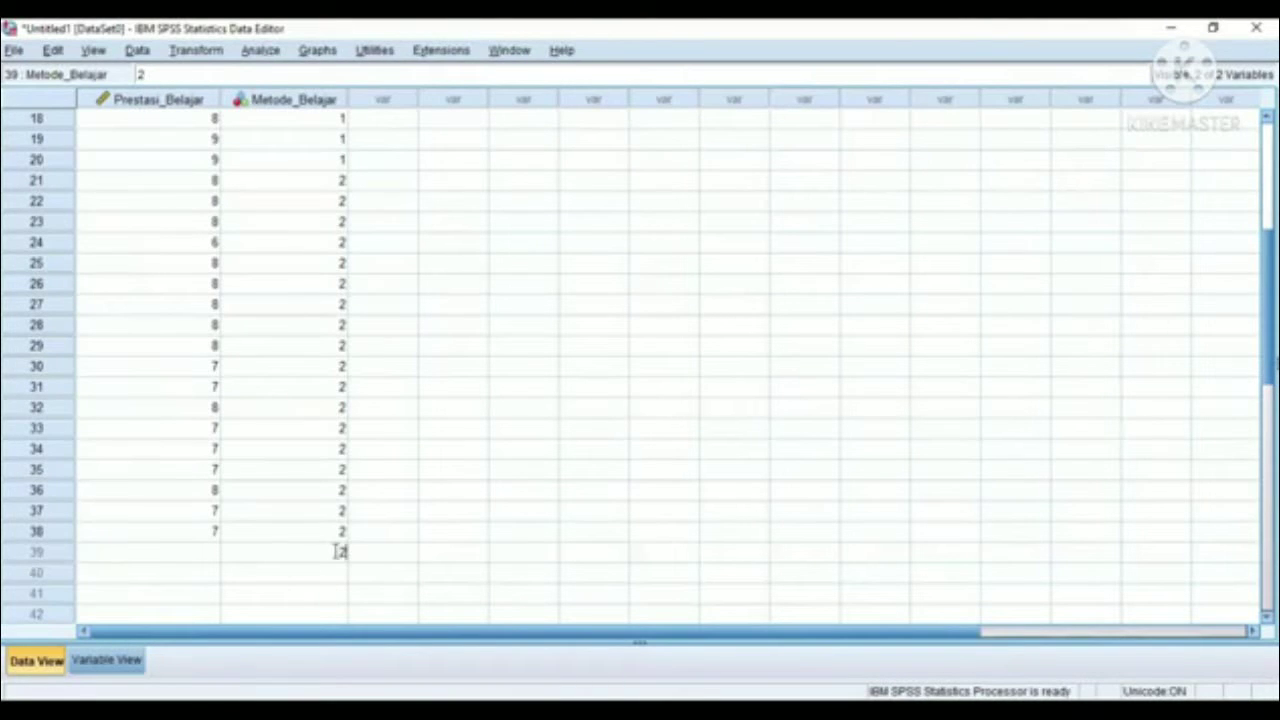
key(BackSpace)
- Paste the next two batches of scores into Prestasi_Belajar, filling rows 39 to 48 and rows 49 to 57
click(212, 561)
scroll(215, 555, down, 4)
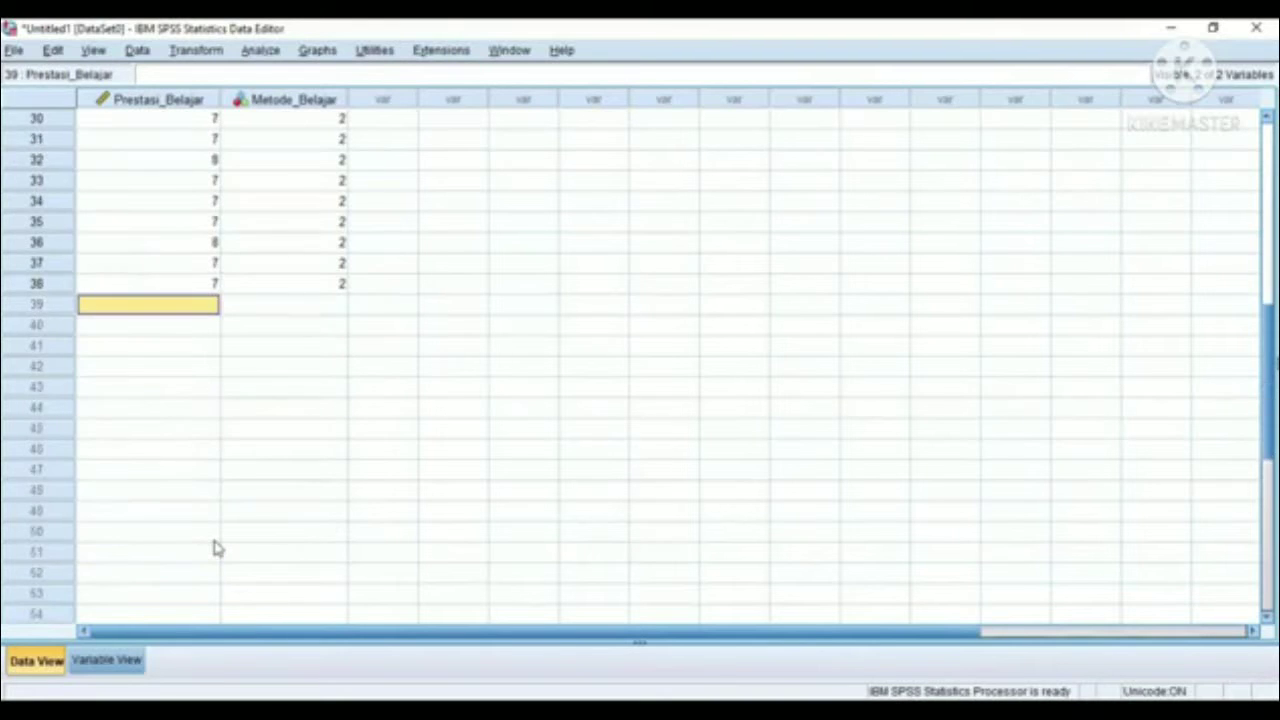
scroll(217, 548, down, 2)
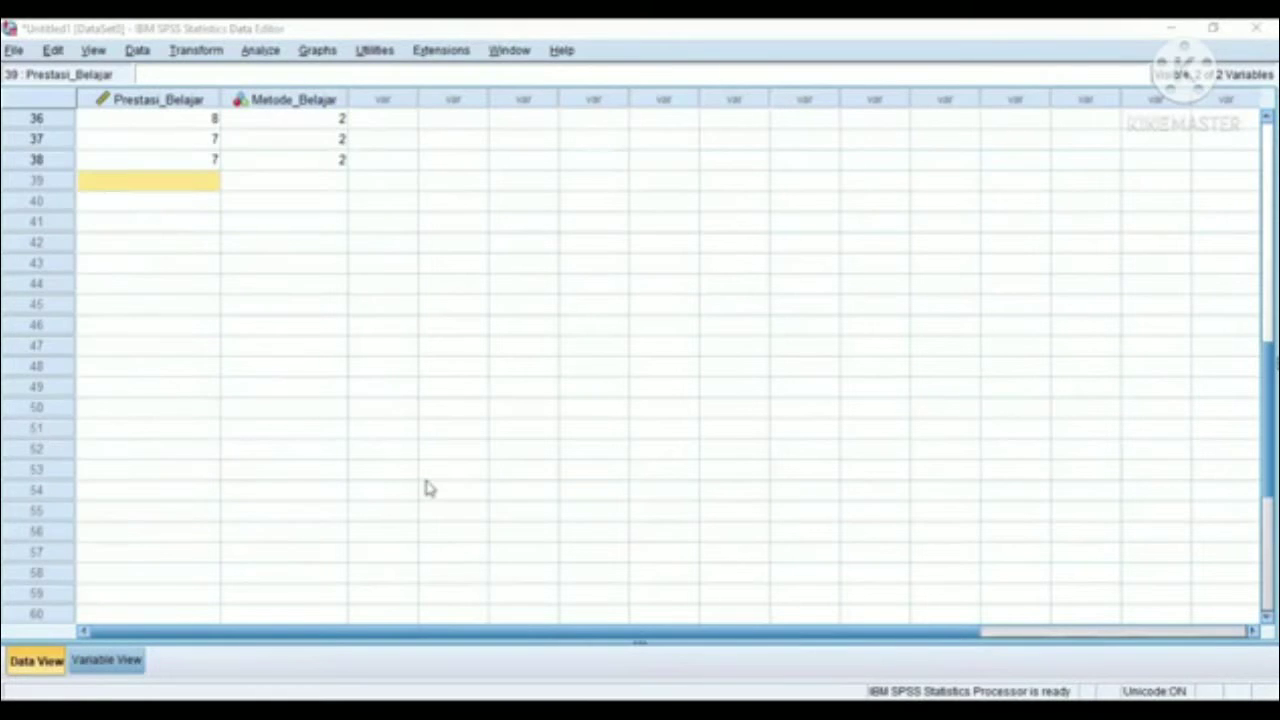
click(197, 206)
click(199, 206)
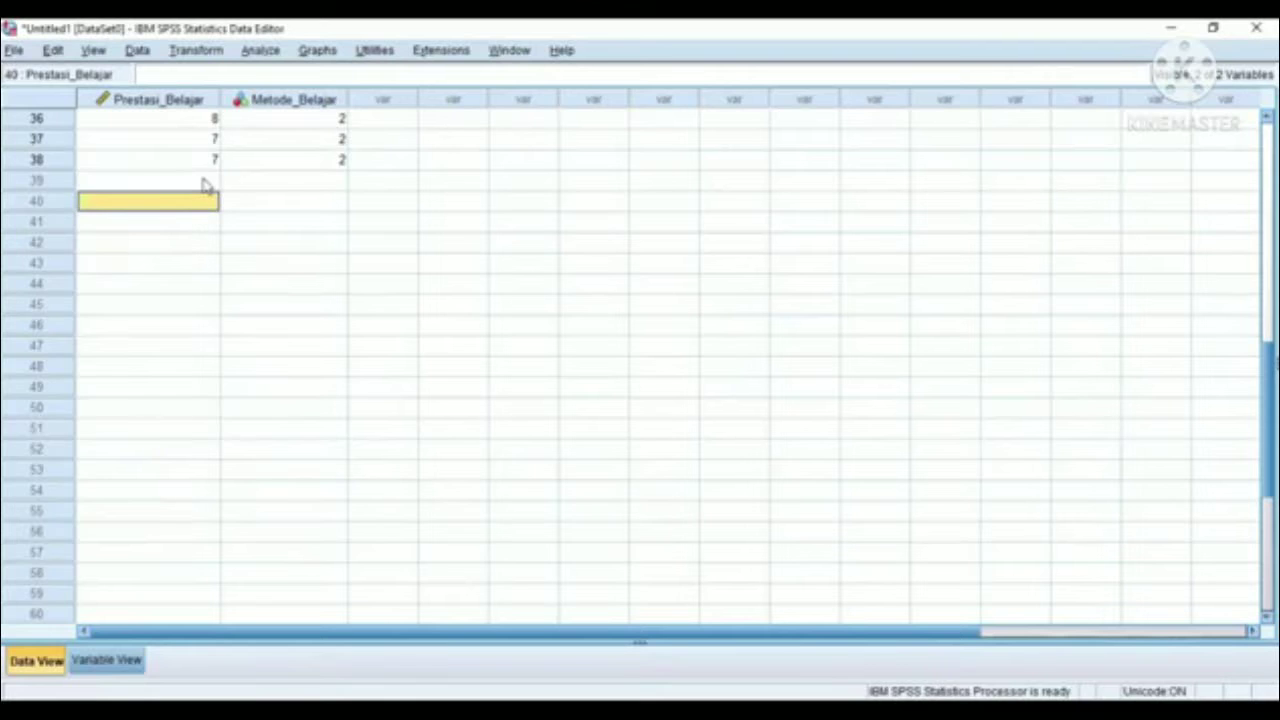
click(205, 184)
key(ctrl+v)
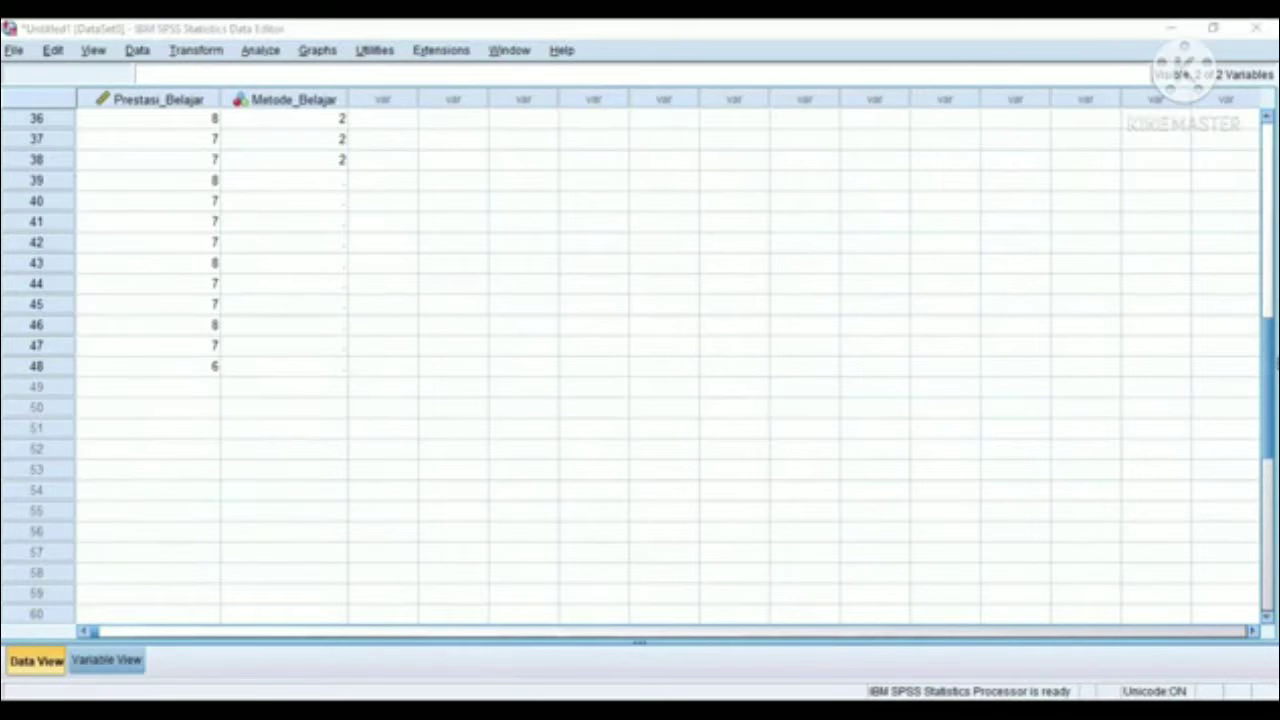
click(203, 387)
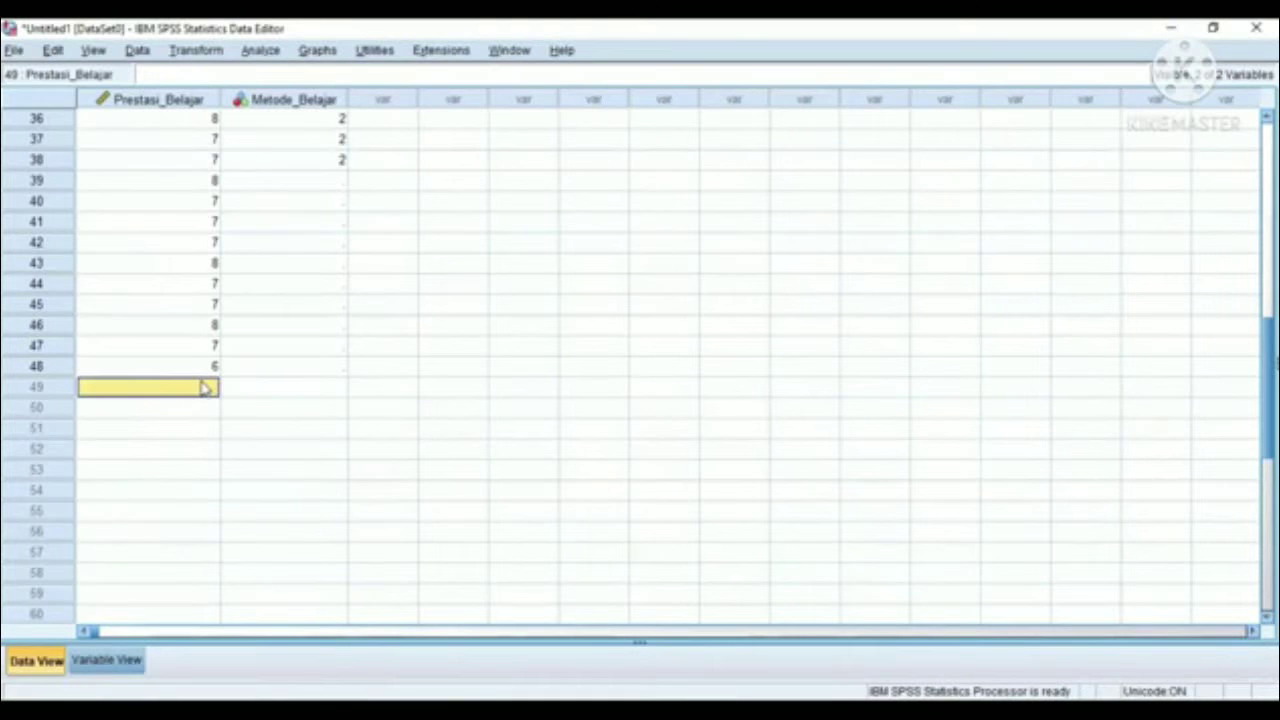
text(6 7 6 5 6 6 5 6 6)
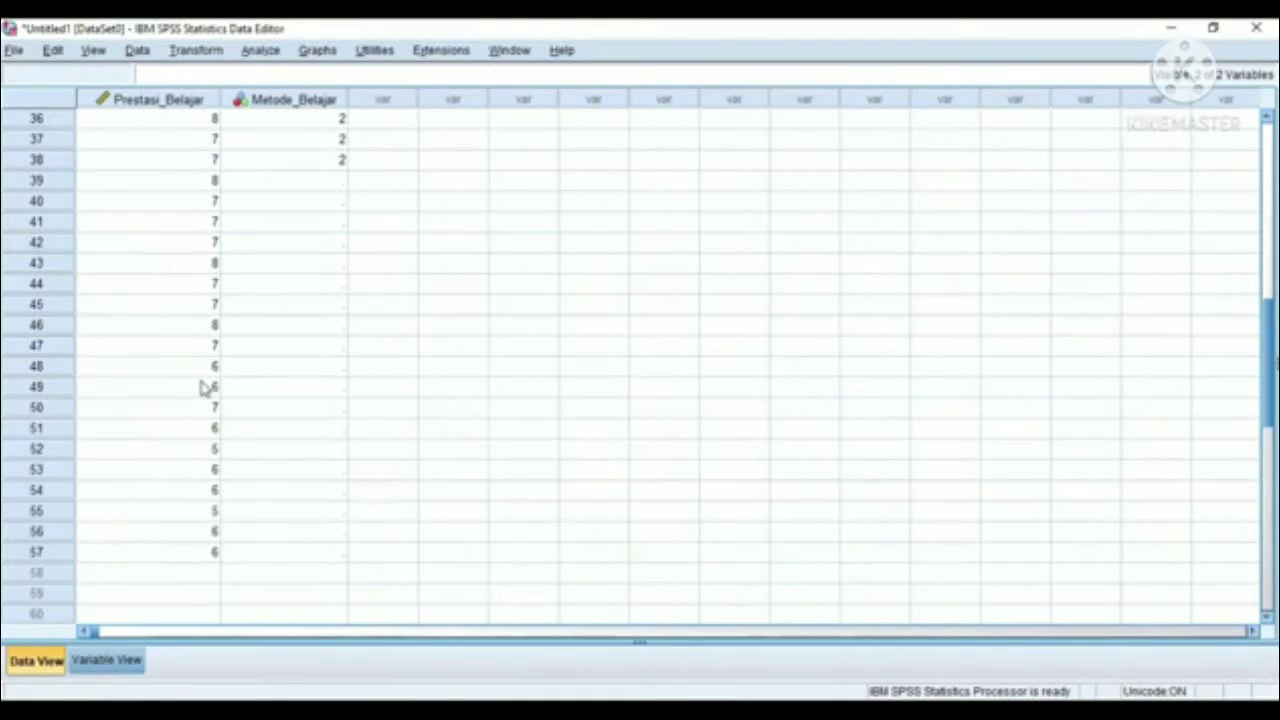
- Enter the group code 3 in Metode_Belajar for rows 39 to 57
click(343, 183)
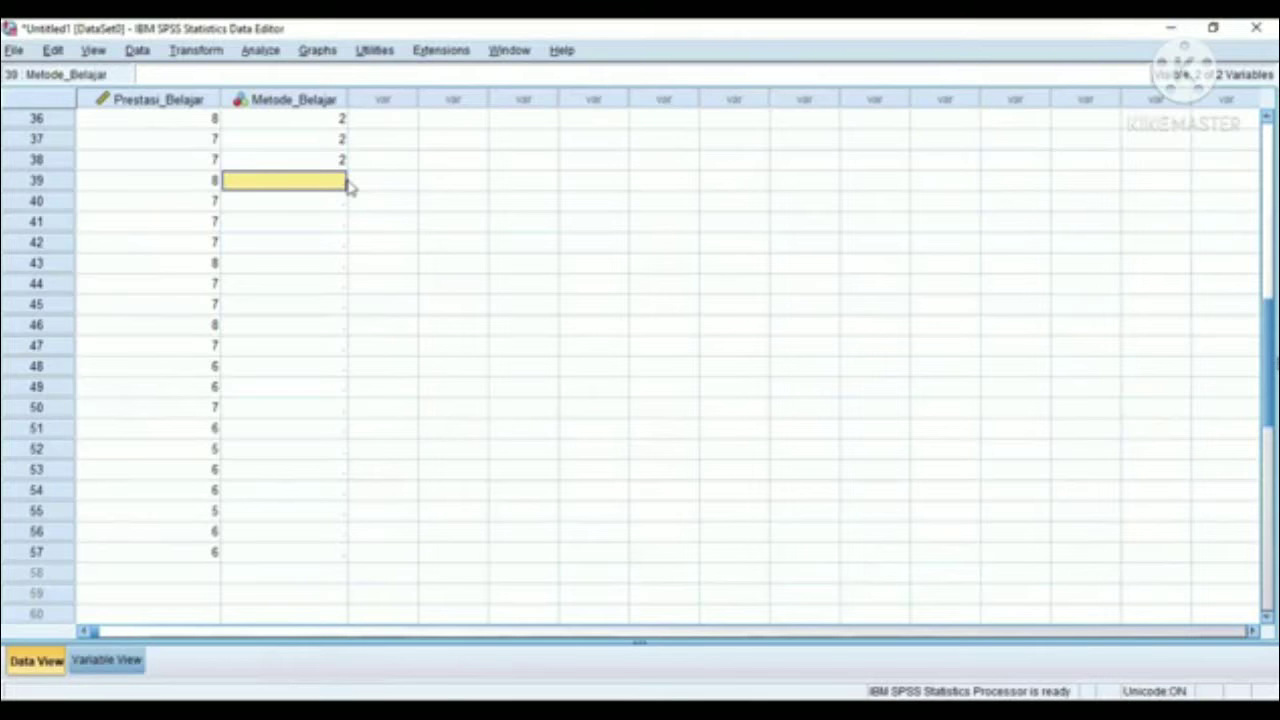
text(3)
key(Return)
text(3)
key(Return)
text(3)
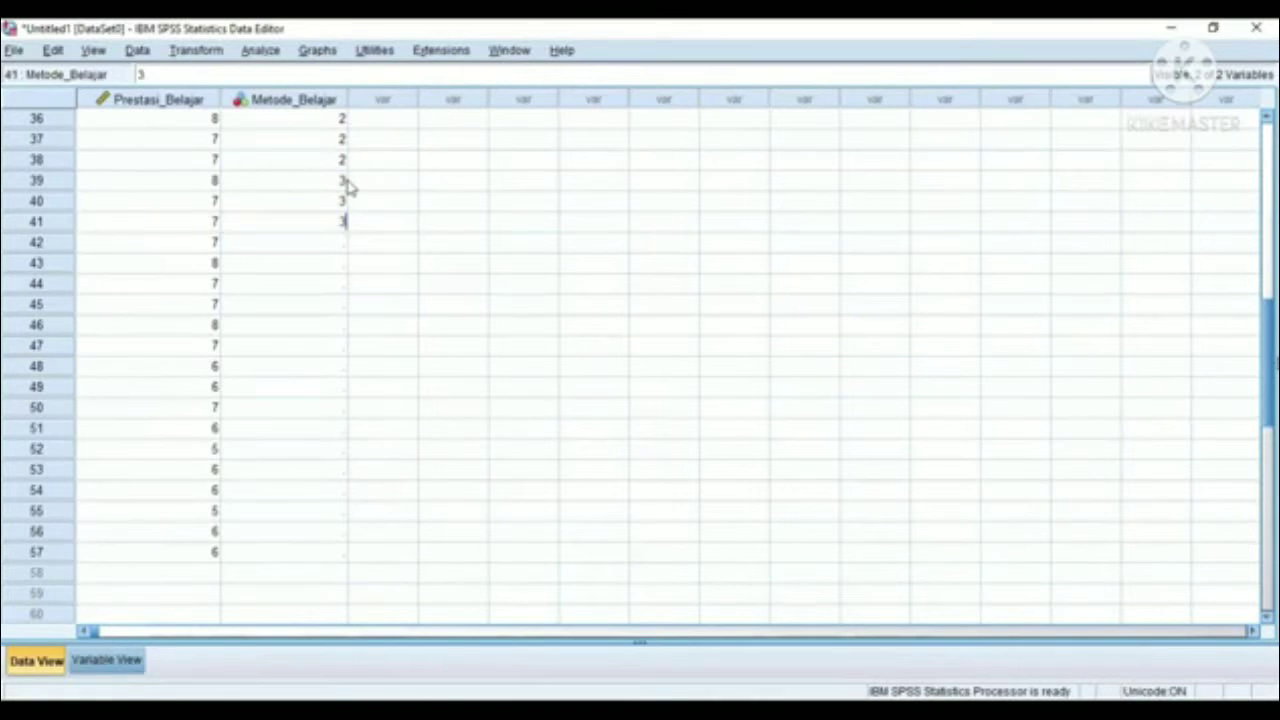
key(Return)
text(3)
key(Return)
text(3)
key(Return)
text(3)
key(Return)
text(3)
key(Return)
text(3 3 3)
key(Return)
text(3)
key(Return)
text(3 )
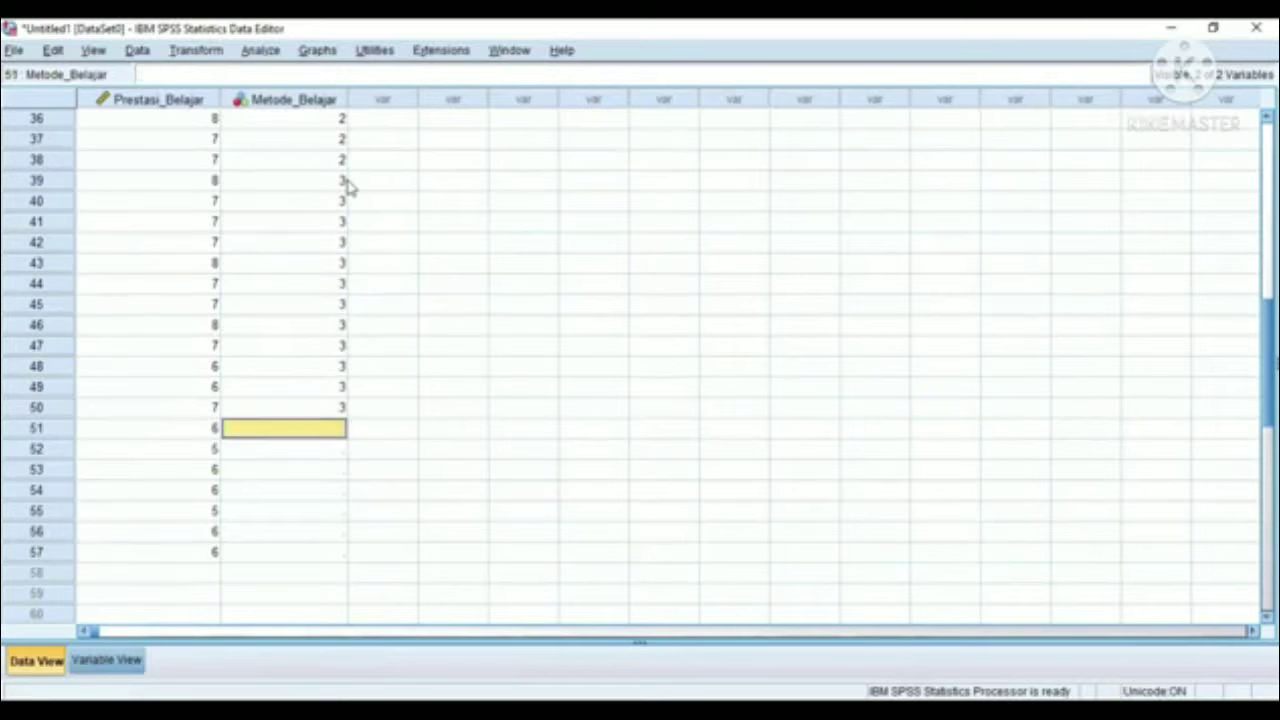
text(3 3 3 3 3 3)
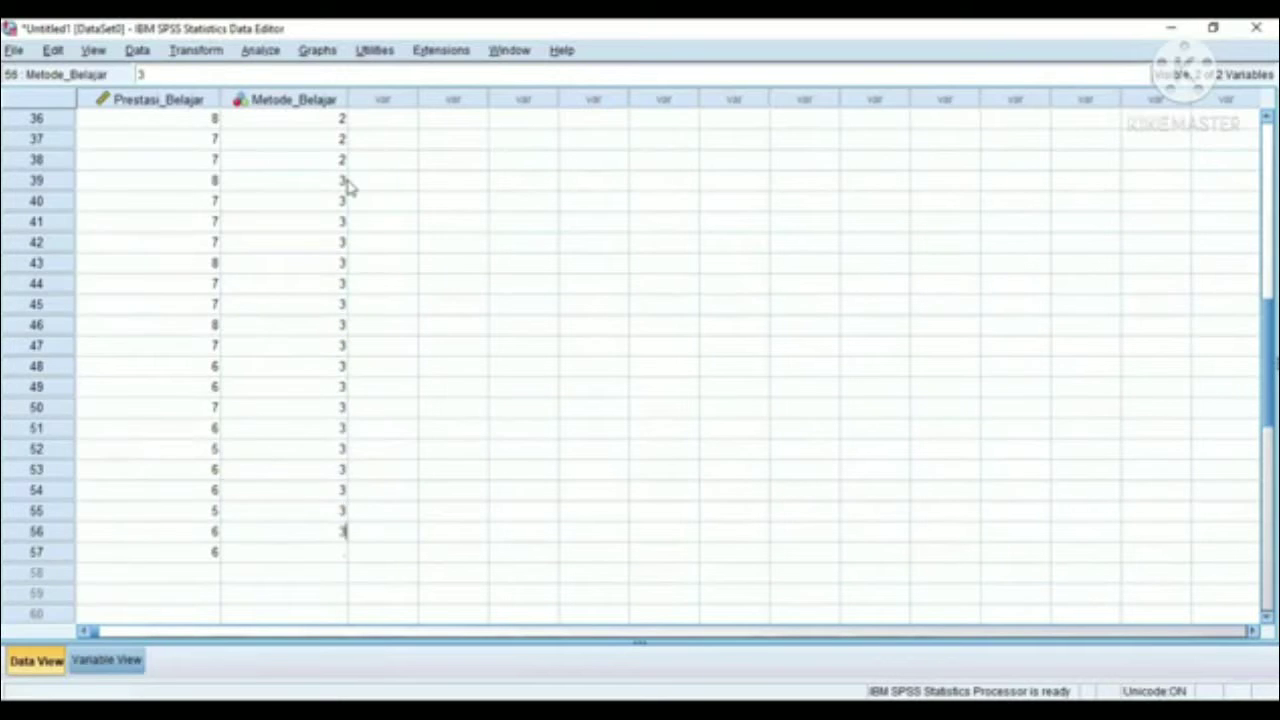
key(Return)
text(3)
- Paste the last two batches of scores from the source window into Prestasi_Belajar, rows 58 to 67 and 68 to 77
scroll(348, 185, down, 6)
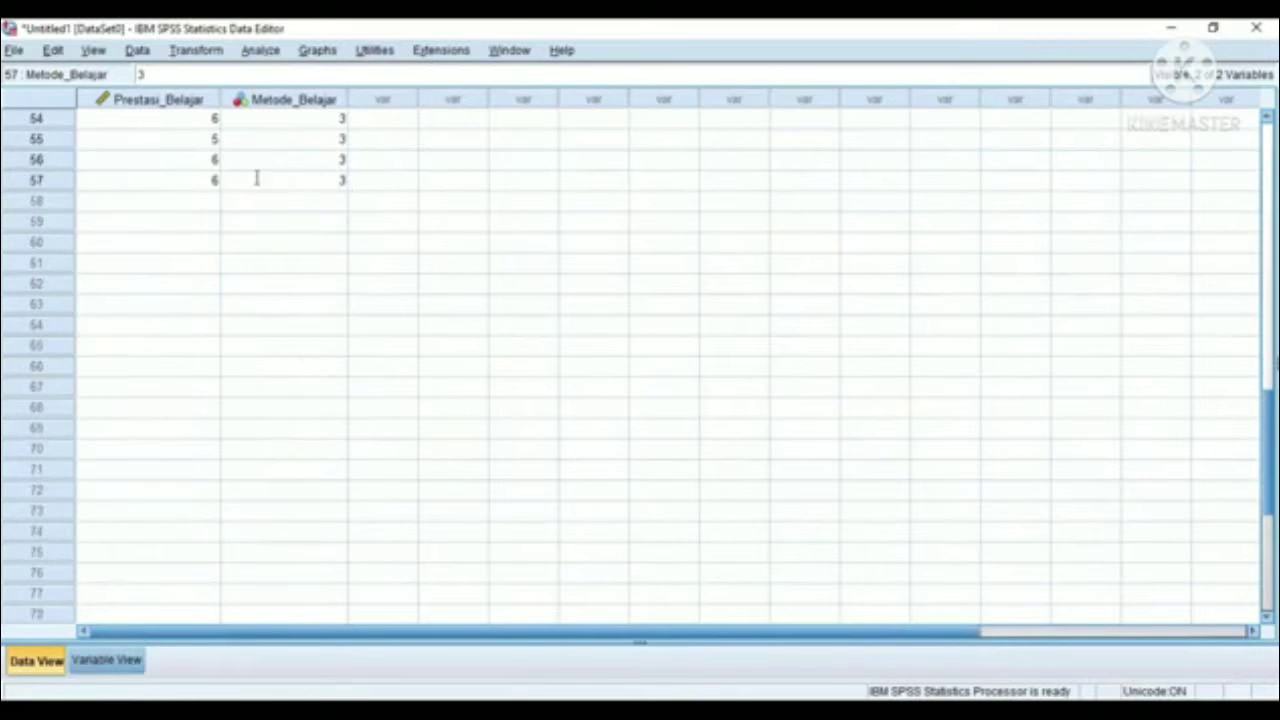
click(204, 203)
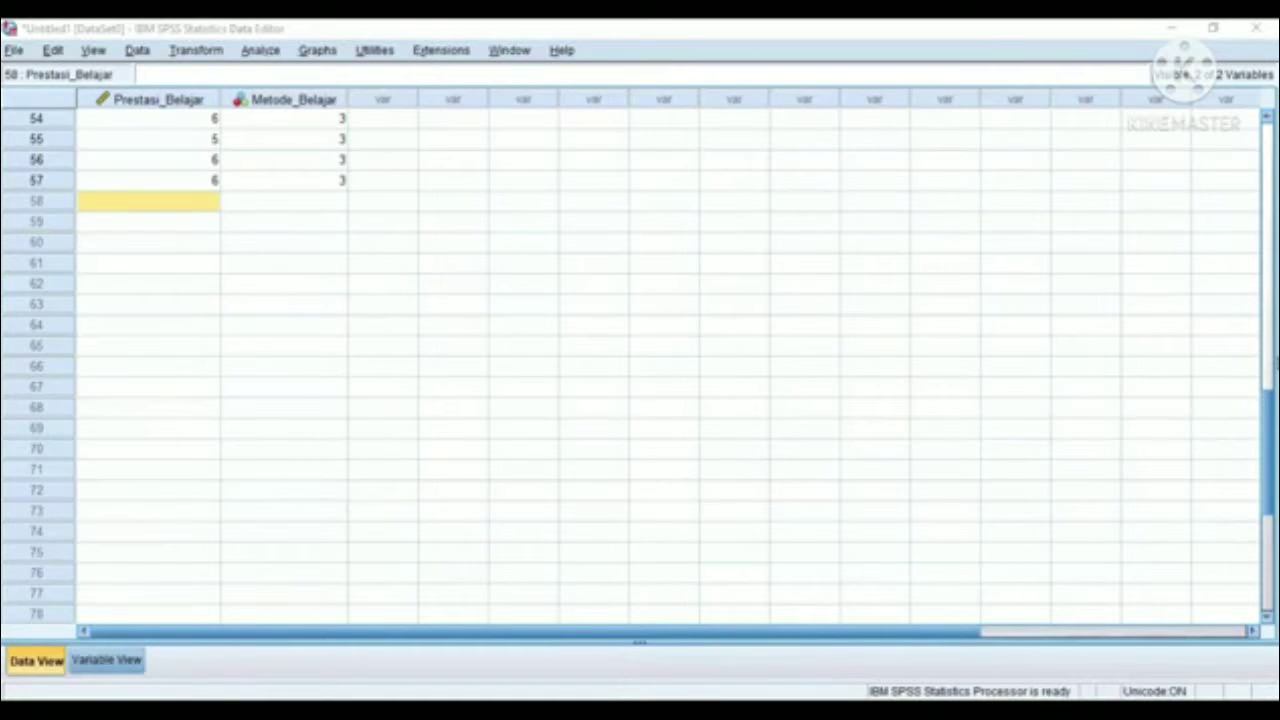
key(alt+Tab)
key(ctrl+v)
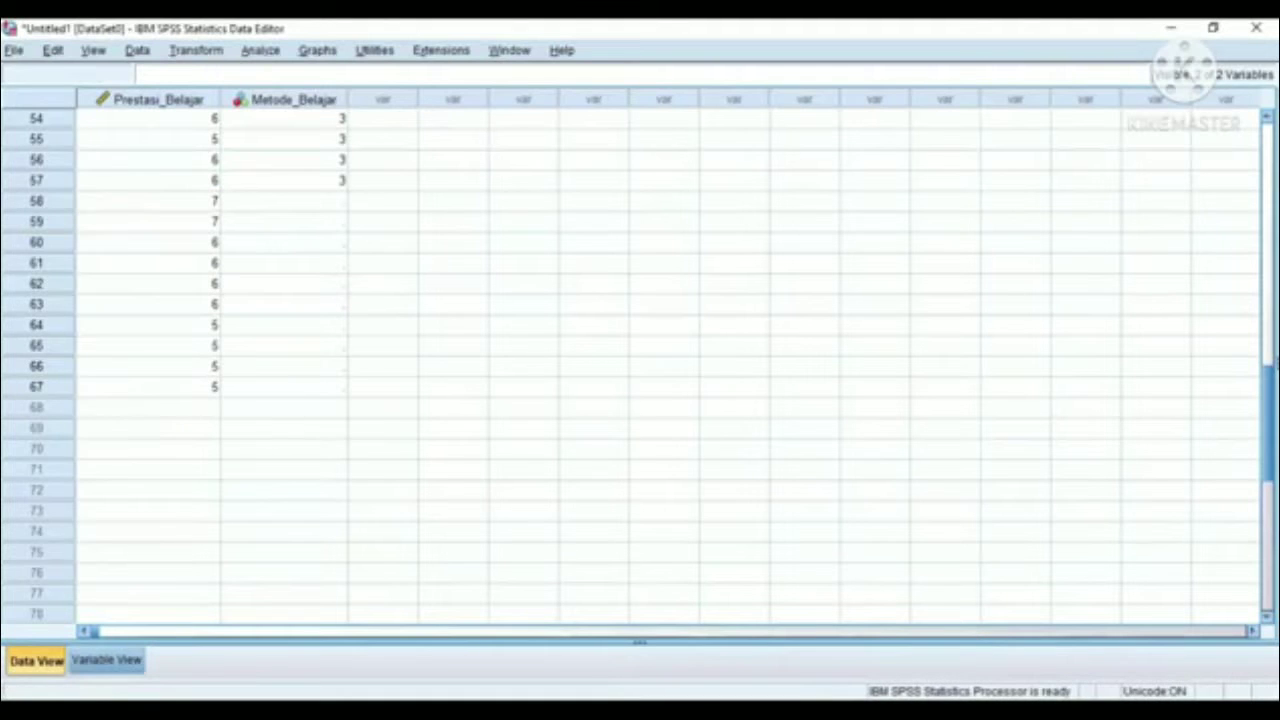
key(alt+Tab)
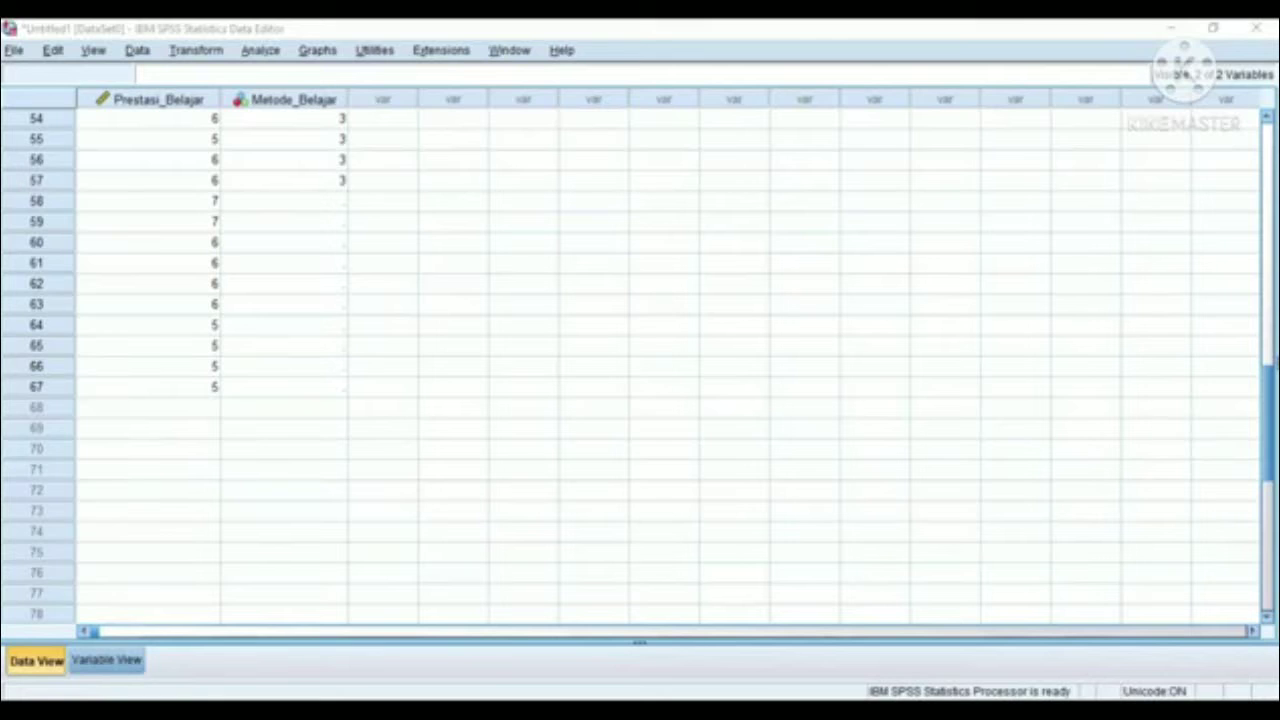
click(203, 413)
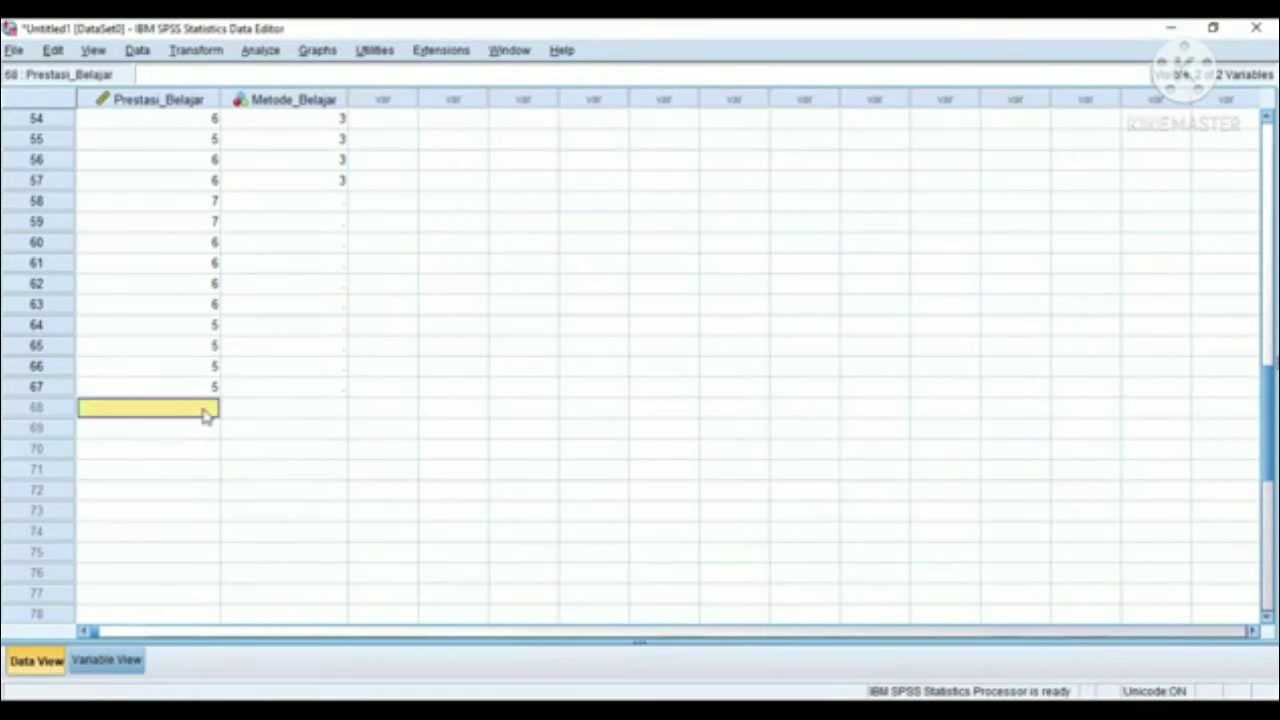
key(ctrl+v)
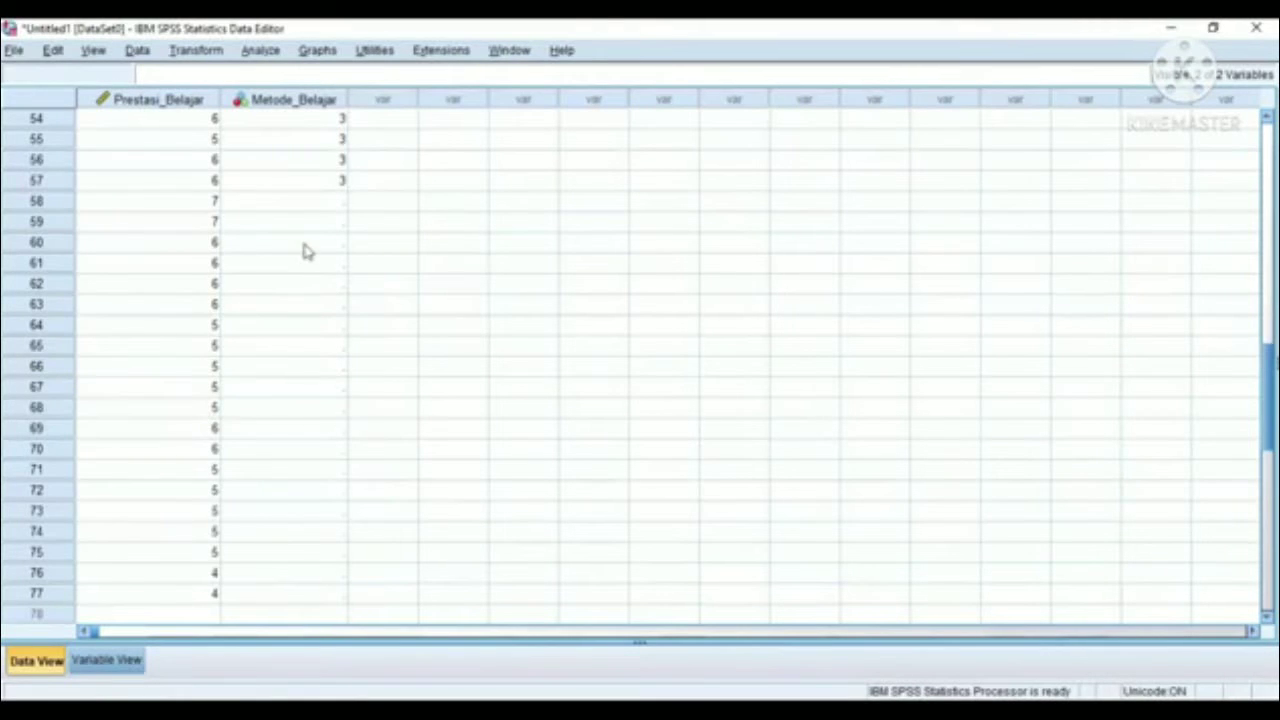
- Enter the group code 4 in Metode_Belajar for rows 58 to 77
click(340, 204)
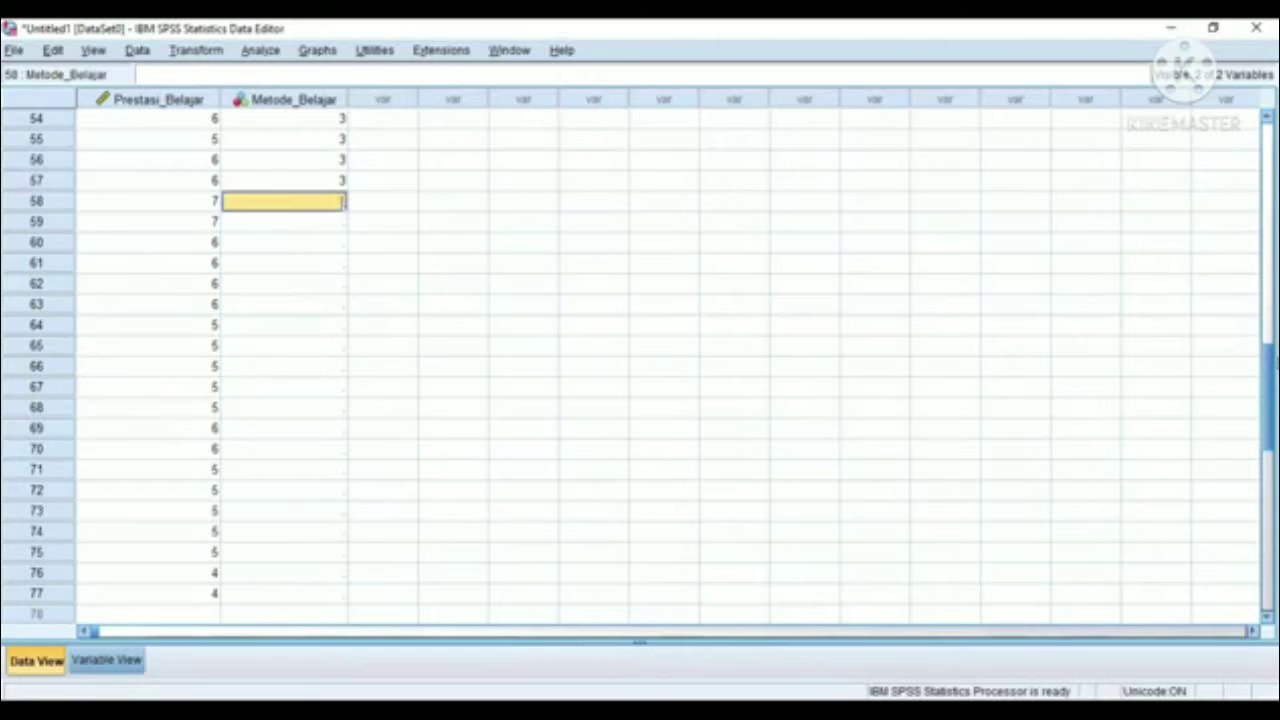
text(4)
key(Return)
text(4)
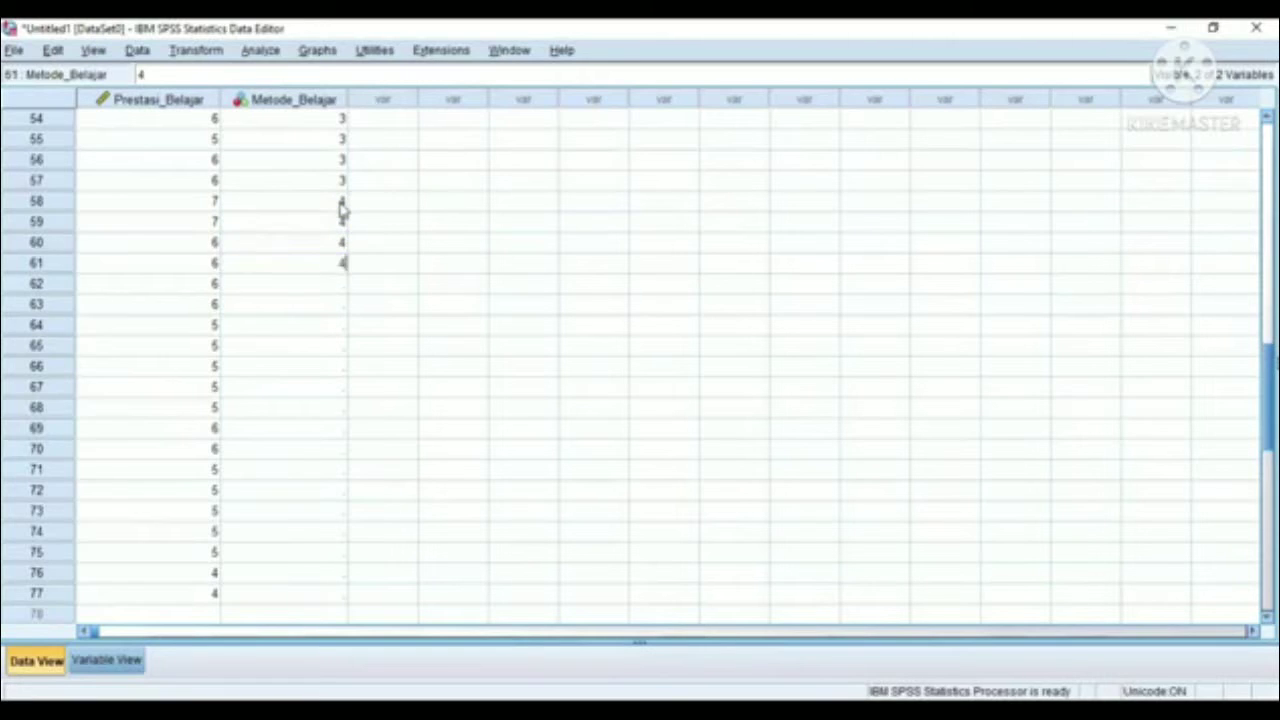
text( 4 4 4 4)
key(Return)
text(4 4 4 4)
key(Return)
text(4 4 4 4 4 4)
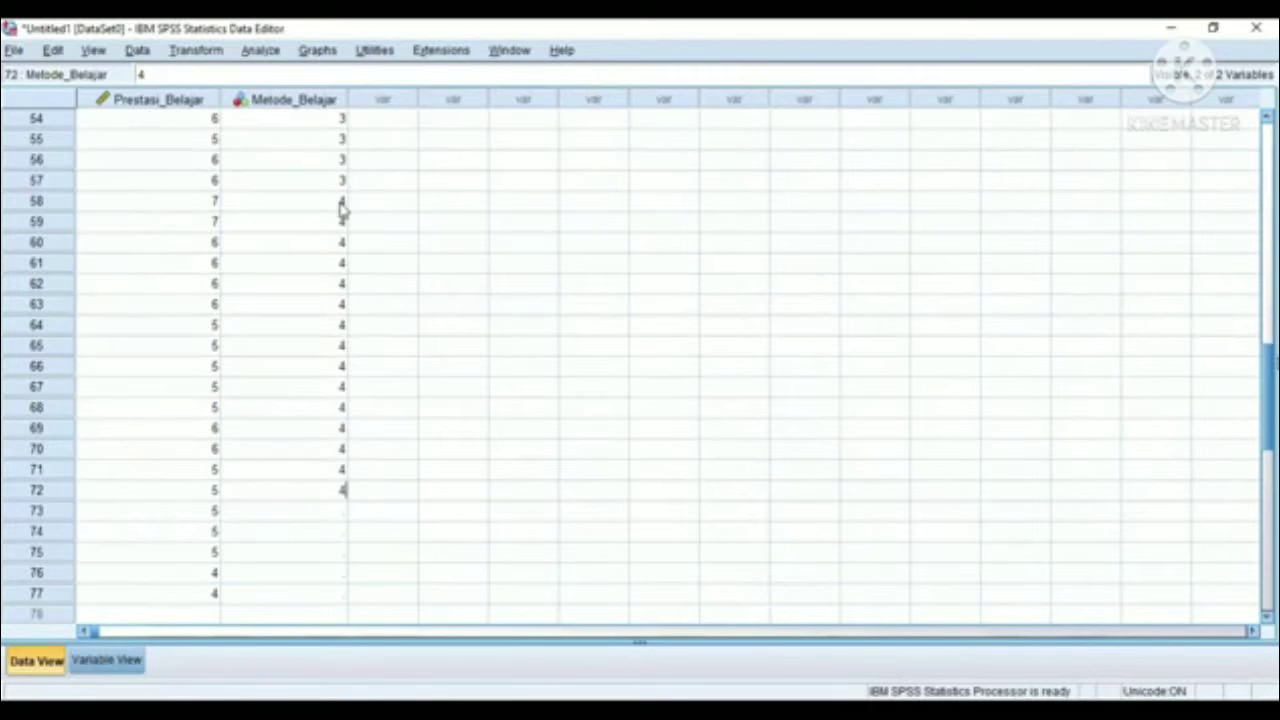
key(Return)
text(4 4)
key(Return)
text(4)
key(Return)
text(4)
- Review the scores and group codes entered across all rows of the dataset
scroll(341, 207, down, 3)
scroll(341, 207, up, 19)
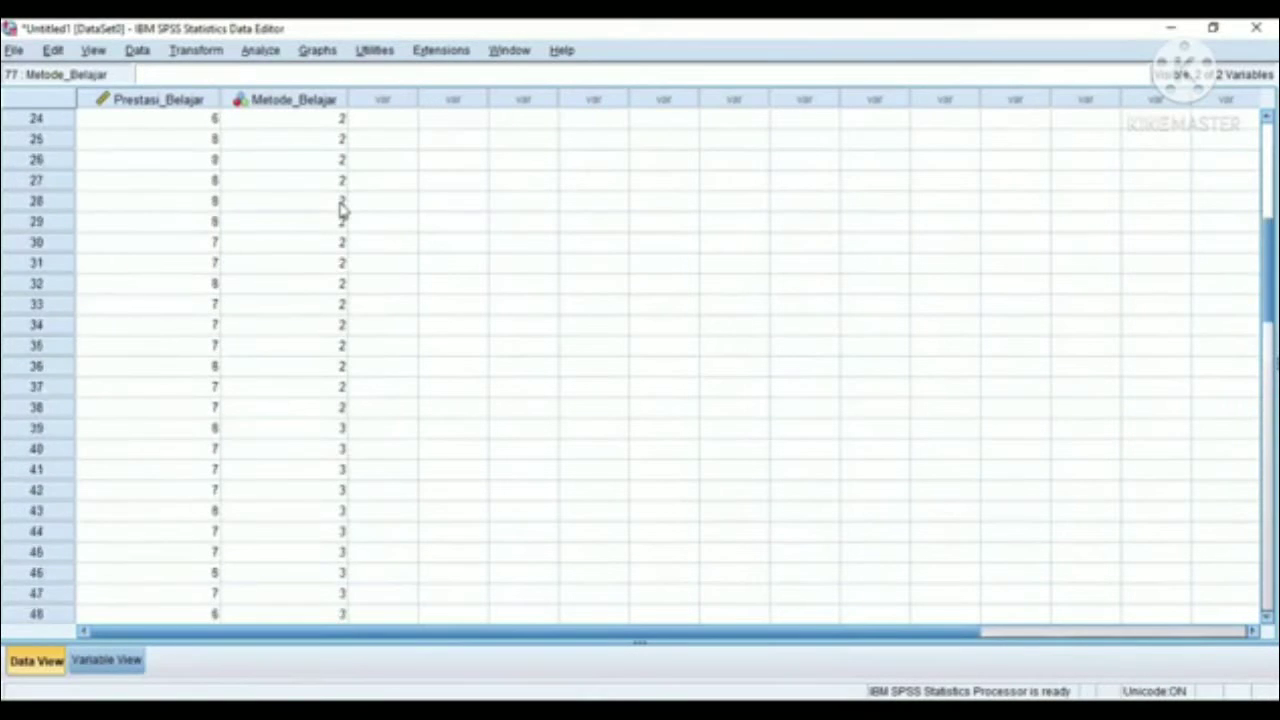
scroll(341, 207, up, 2)
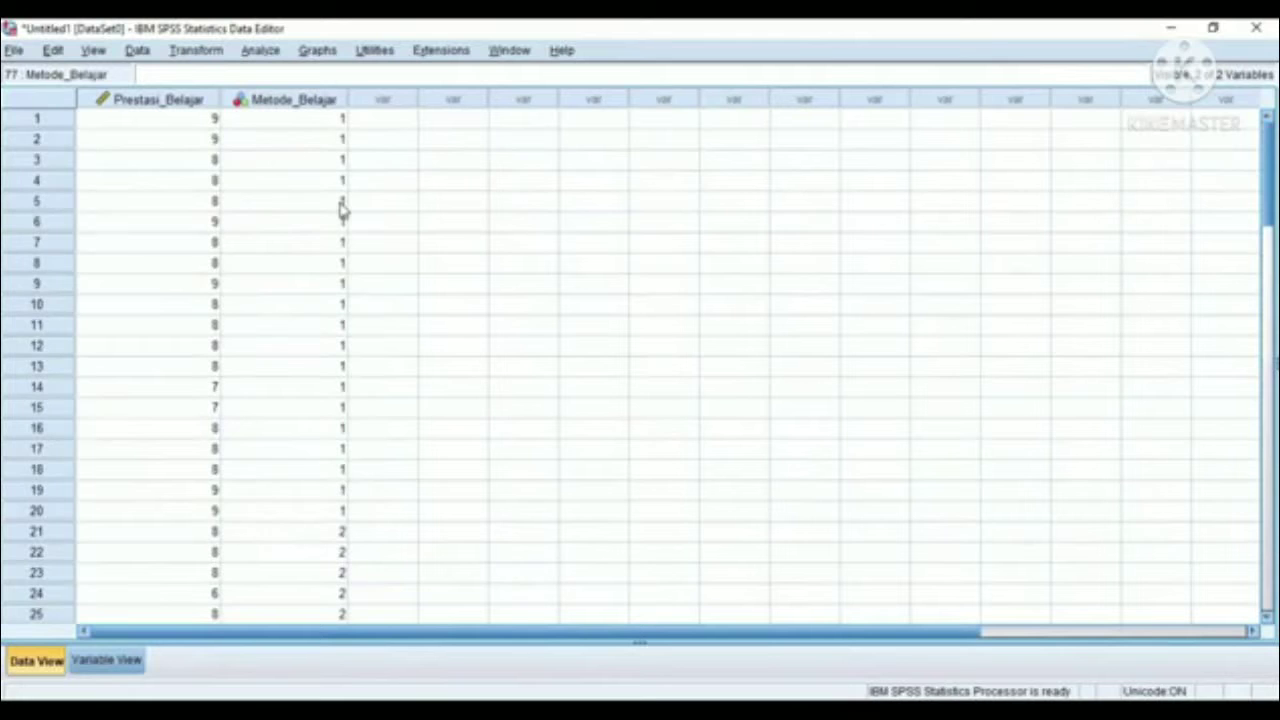
scroll(341, 207, down, 14)
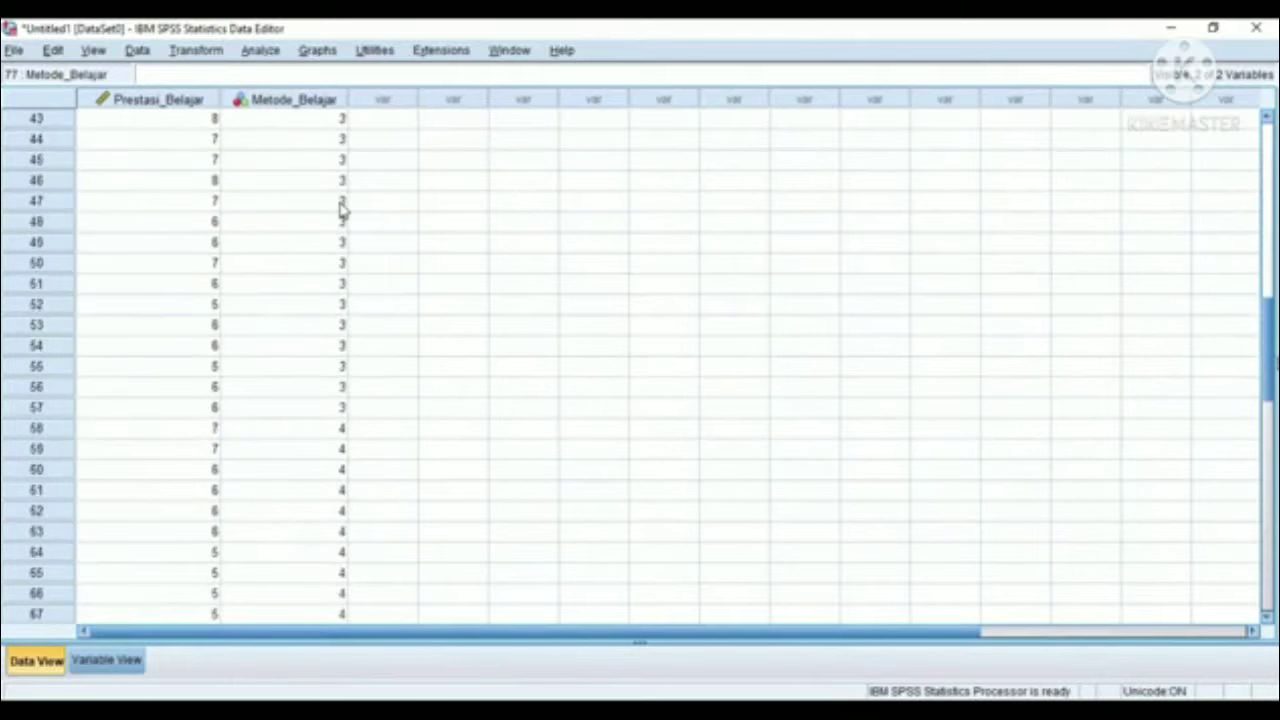
scroll(341, 207, down, 8)
scroll(341, 207, up, 5)
click(341, 207)
scroll(341, 207, up, 5)
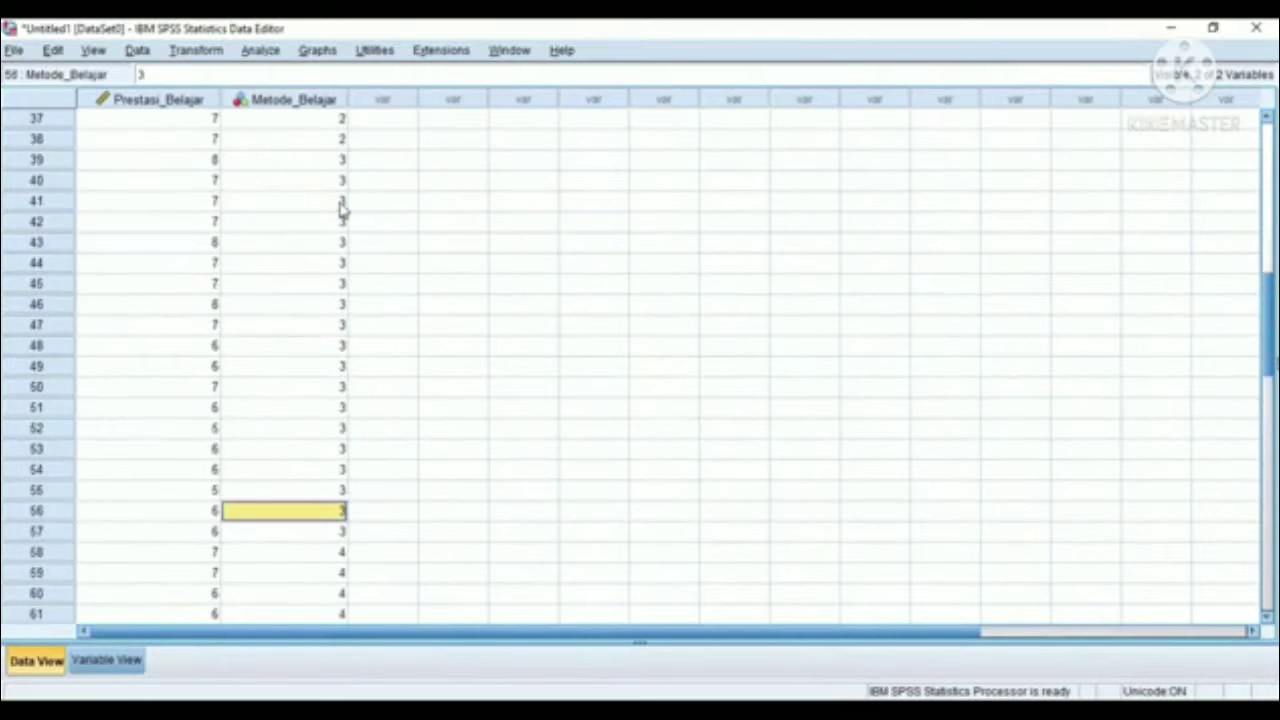
scroll(341, 207, up, 4)
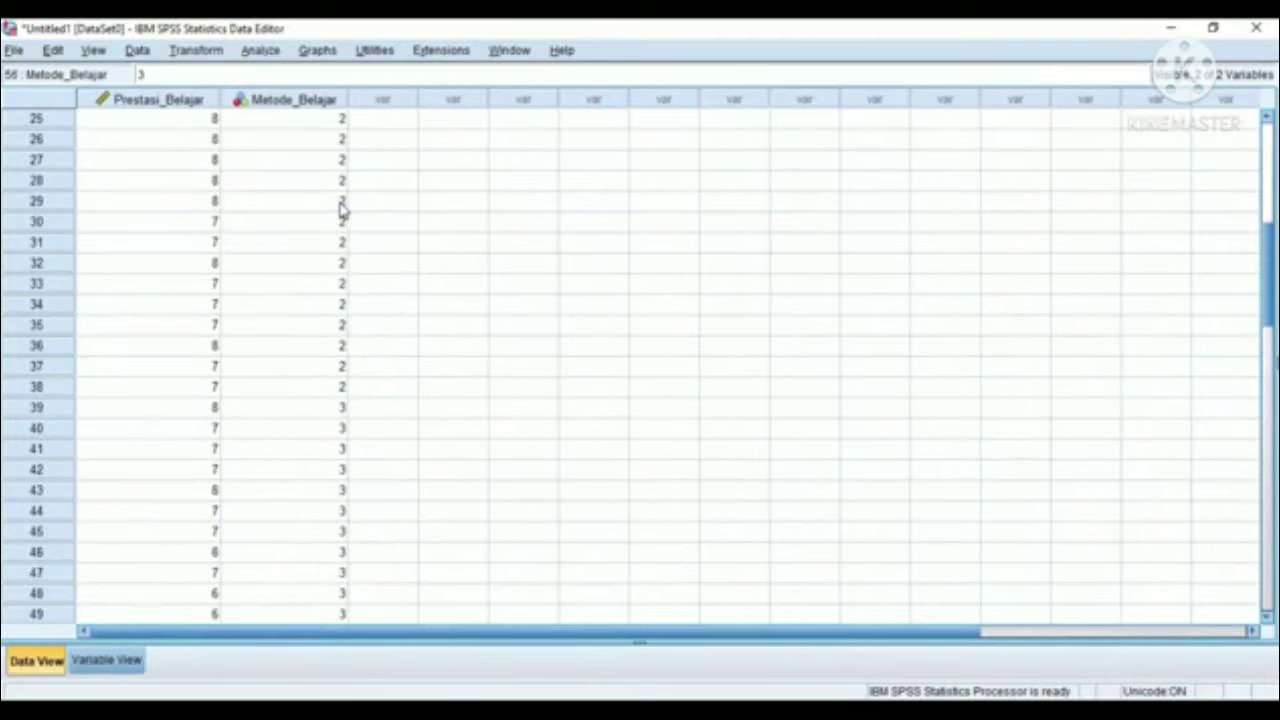
- Set up a One-Way ANOVA with Prestasi_Belajar as the dependent variable and Metode_Belajar as the factor
click(258, 52)
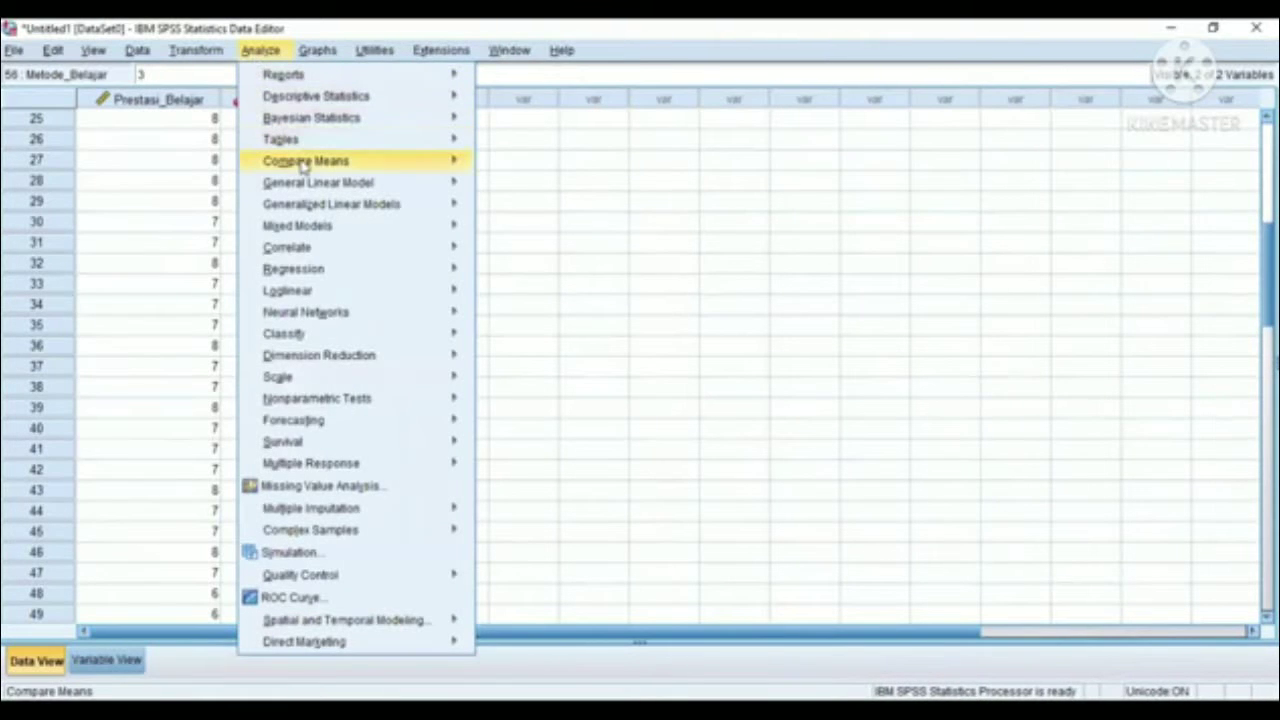
mouse_move(297, 166)
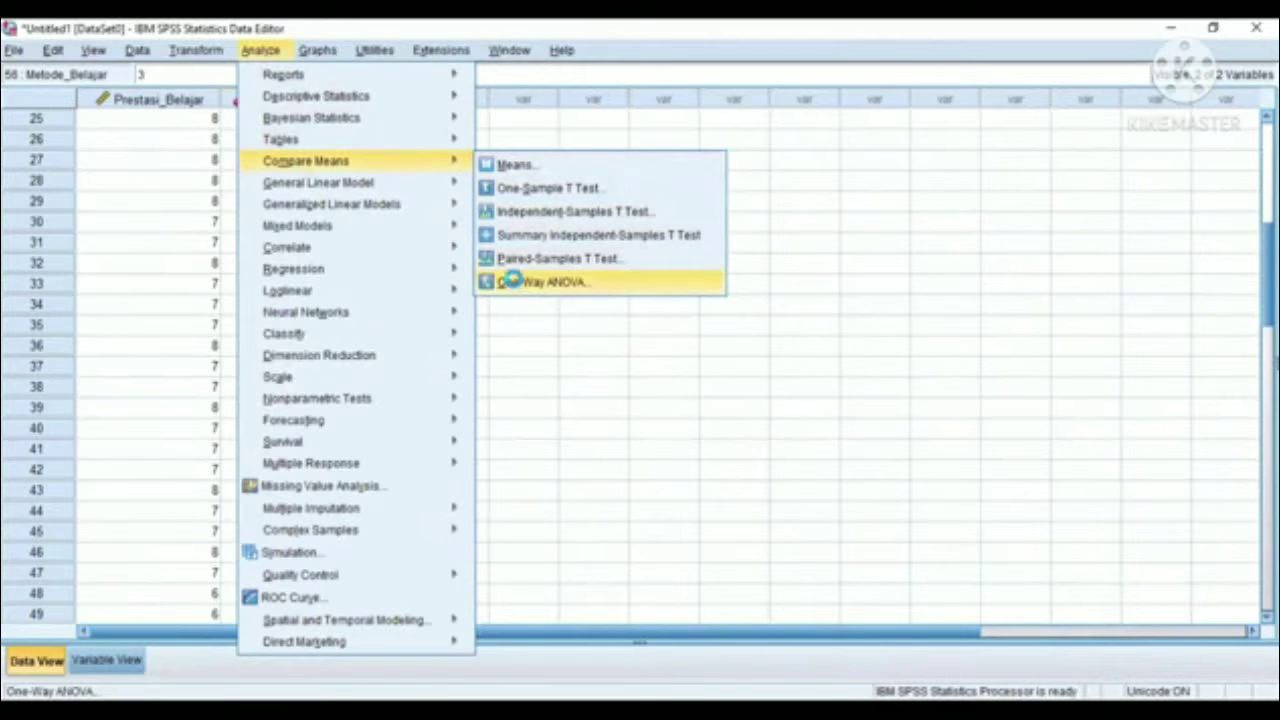
click(514, 284)
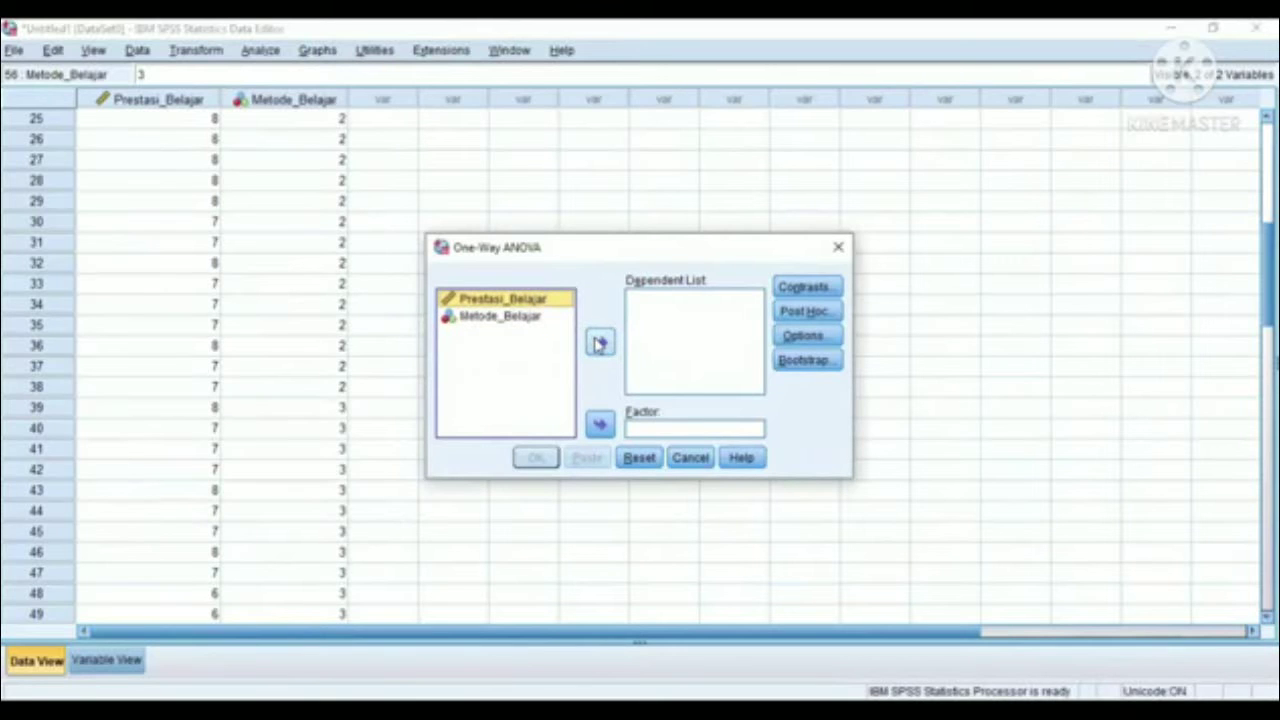
click(599, 343)
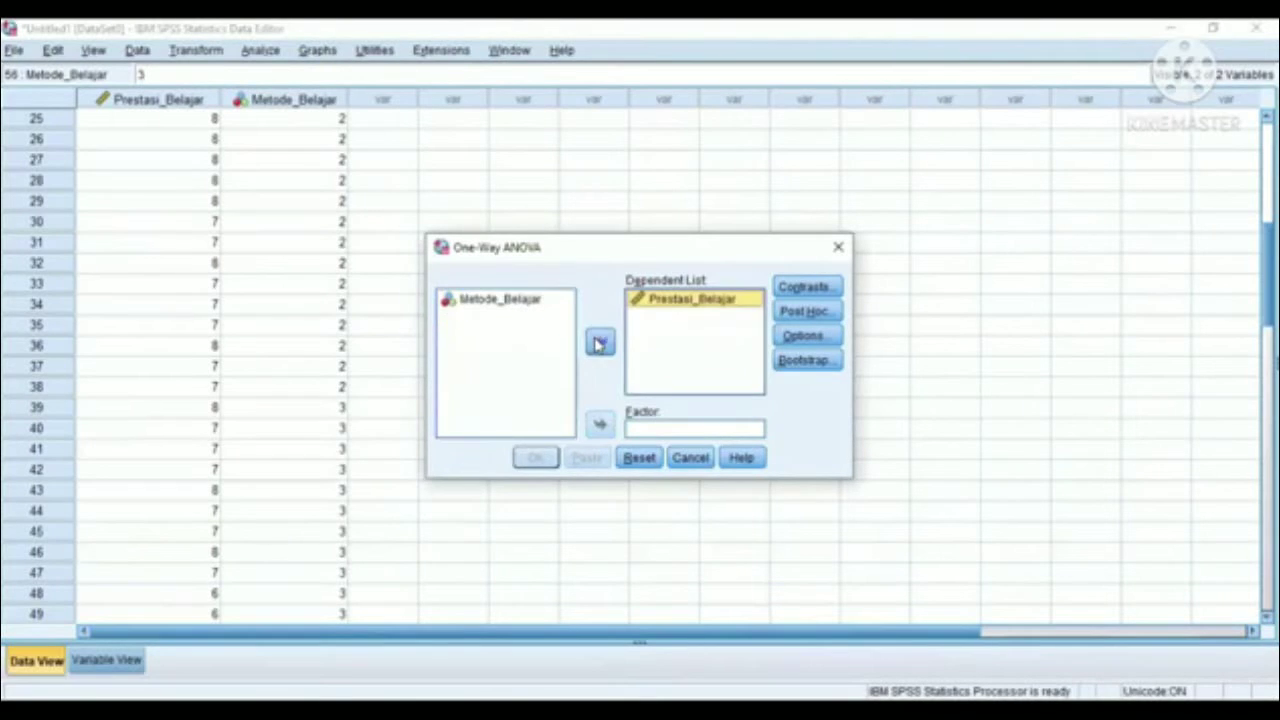
click(520, 298)
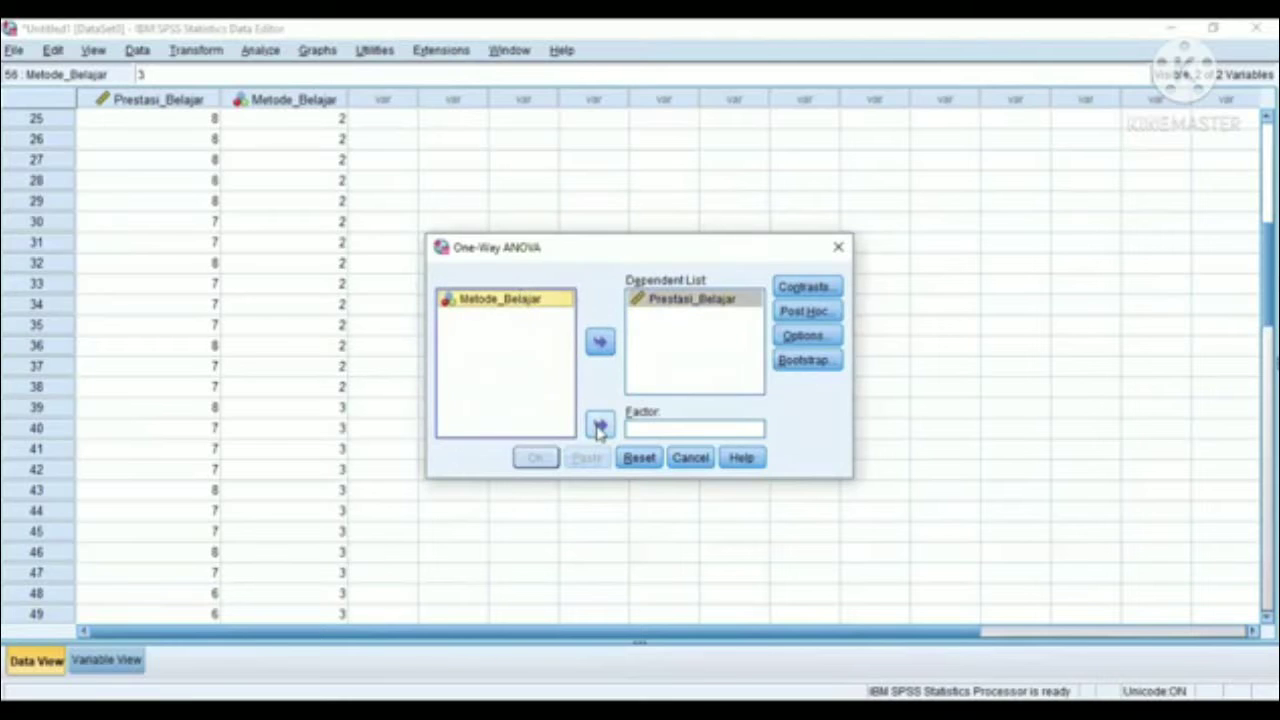
click(600, 428)
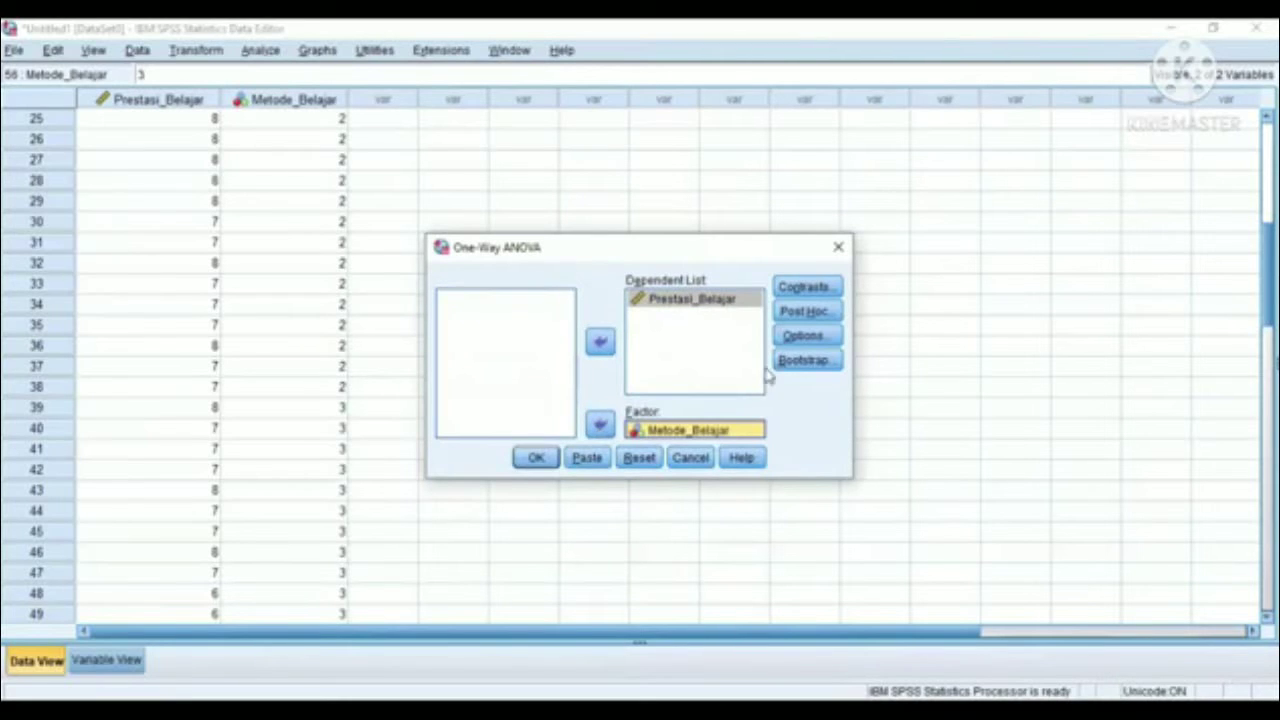
- Add the Tukey post hoc test to the One-Way ANOVA
click(806, 313)
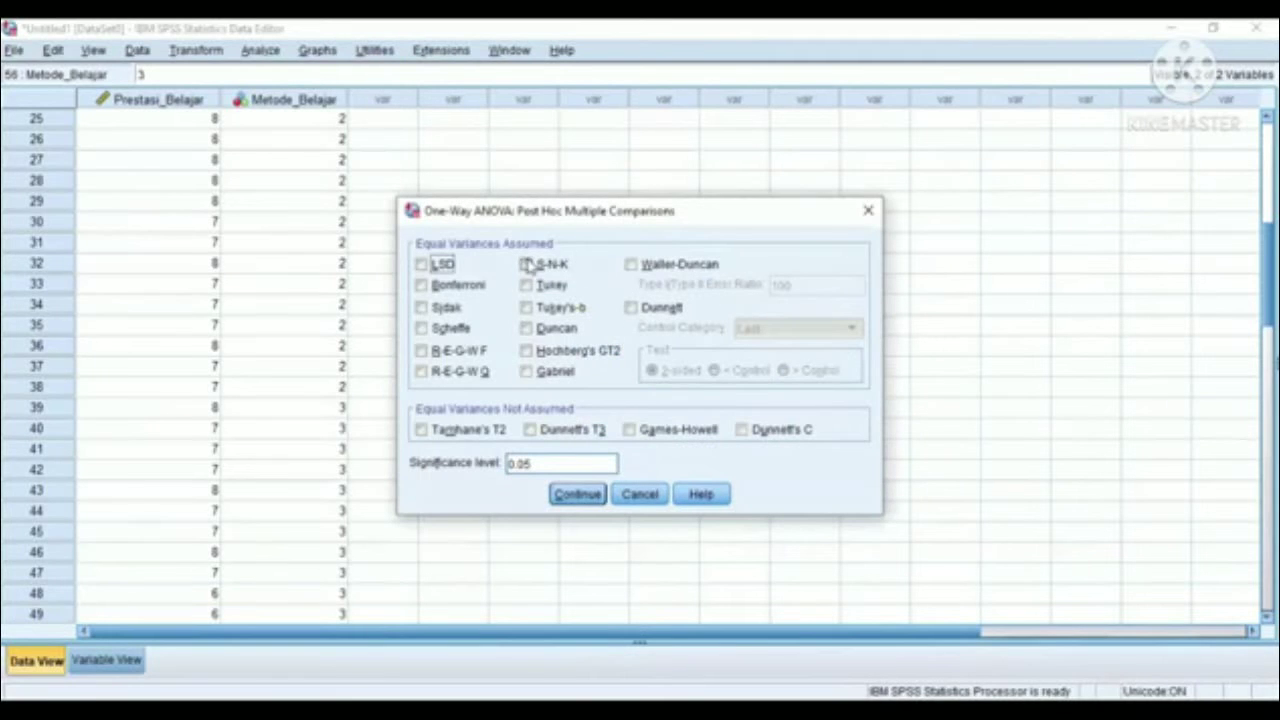
click(526, 285)
click(526, 285)
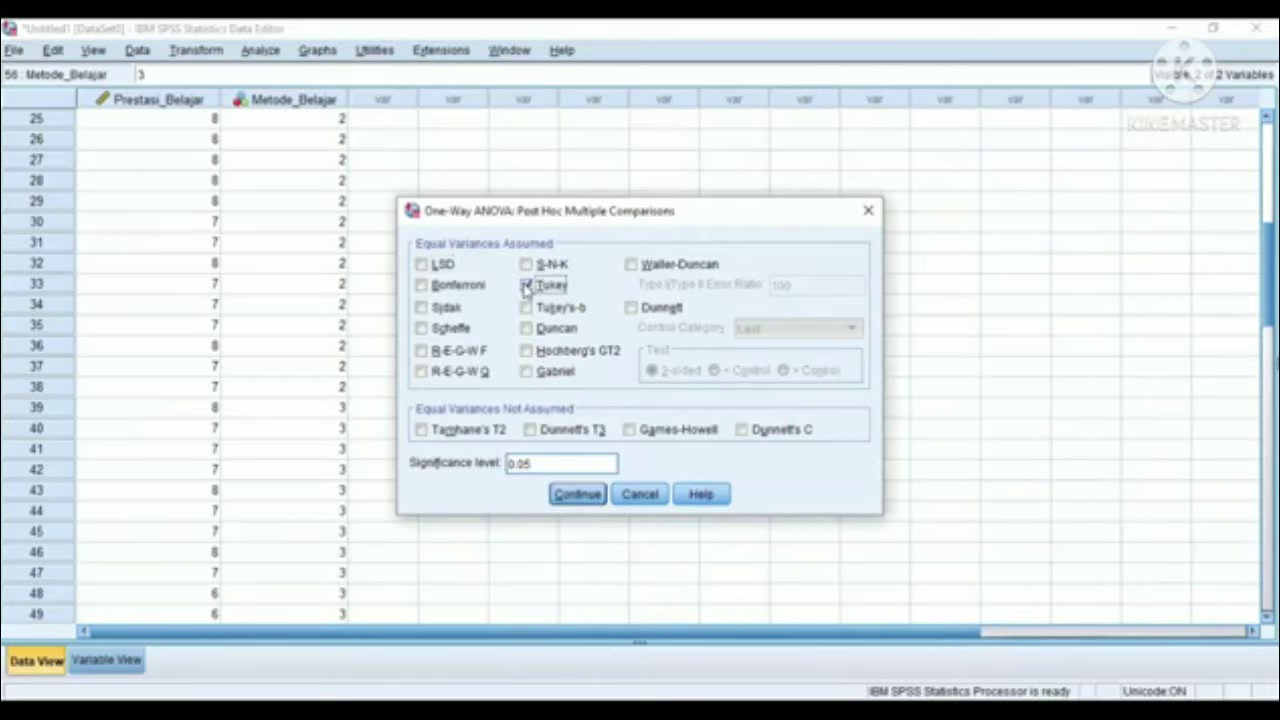
click(576, 495)
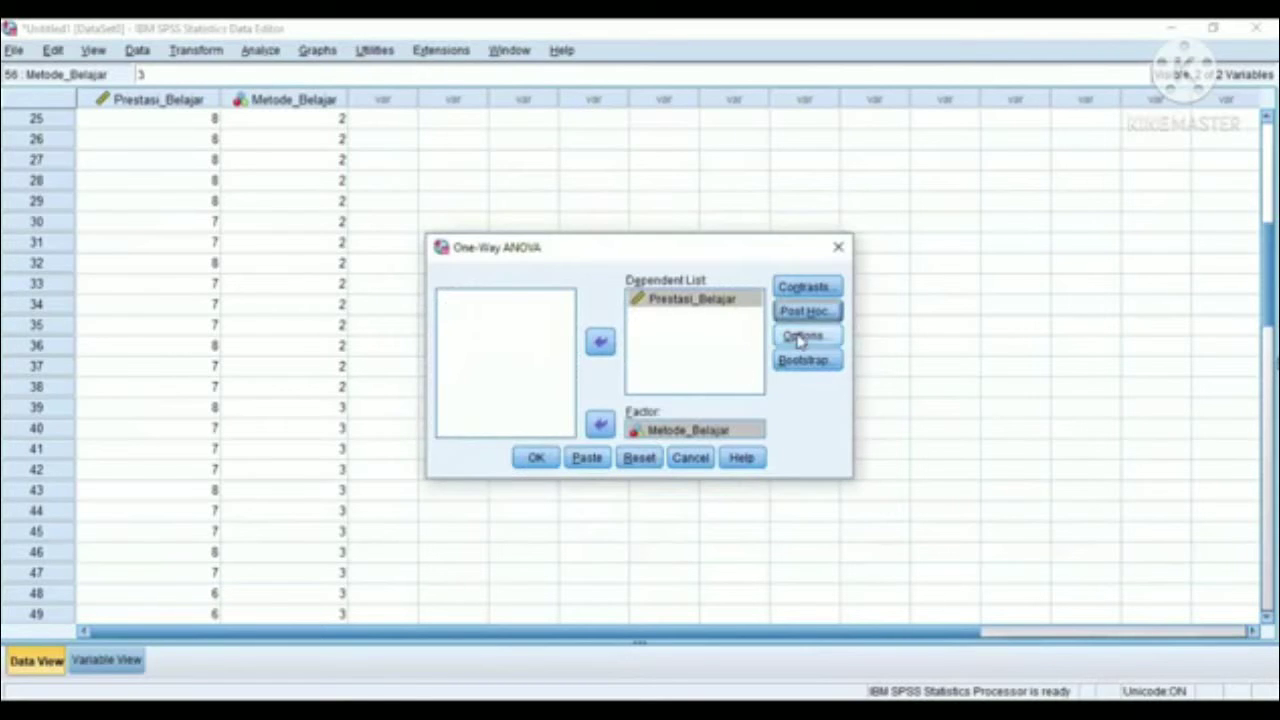
- Include Descriptive statistics and the Homogeneity of variance test, and run the One-Way ANOVA
click(806, 337)
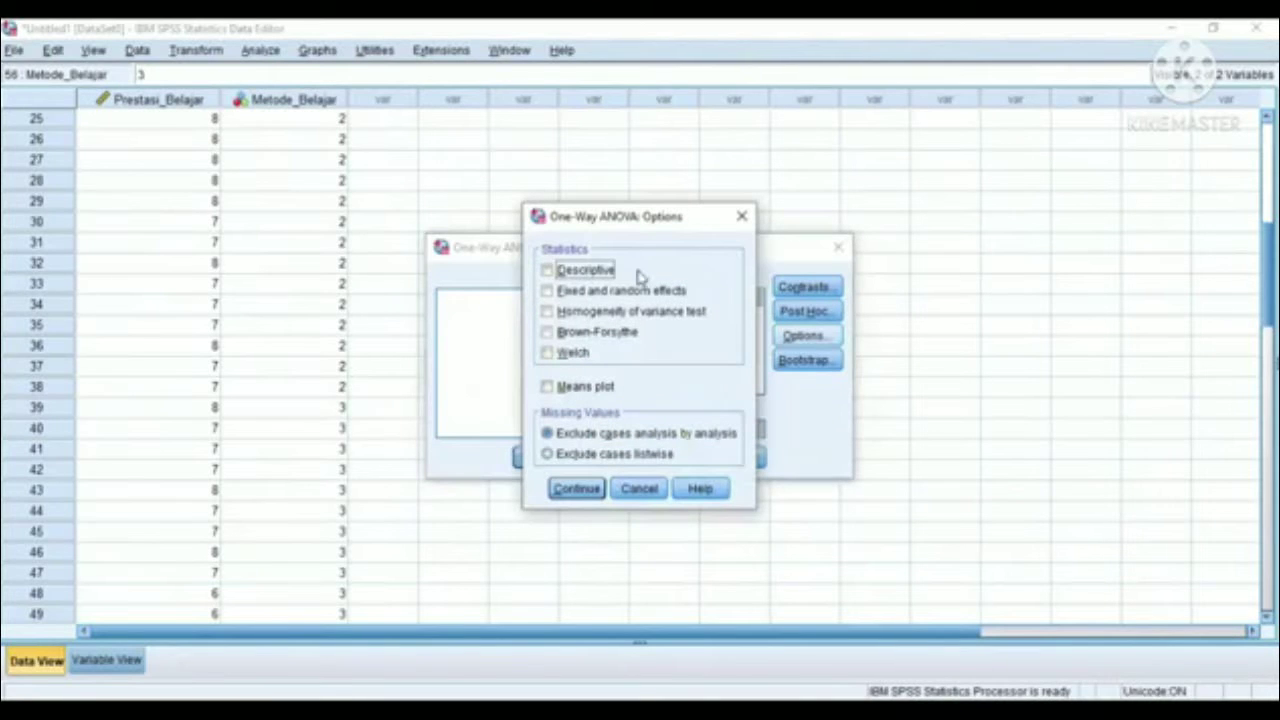
click(546, 270)
click(546, 312)
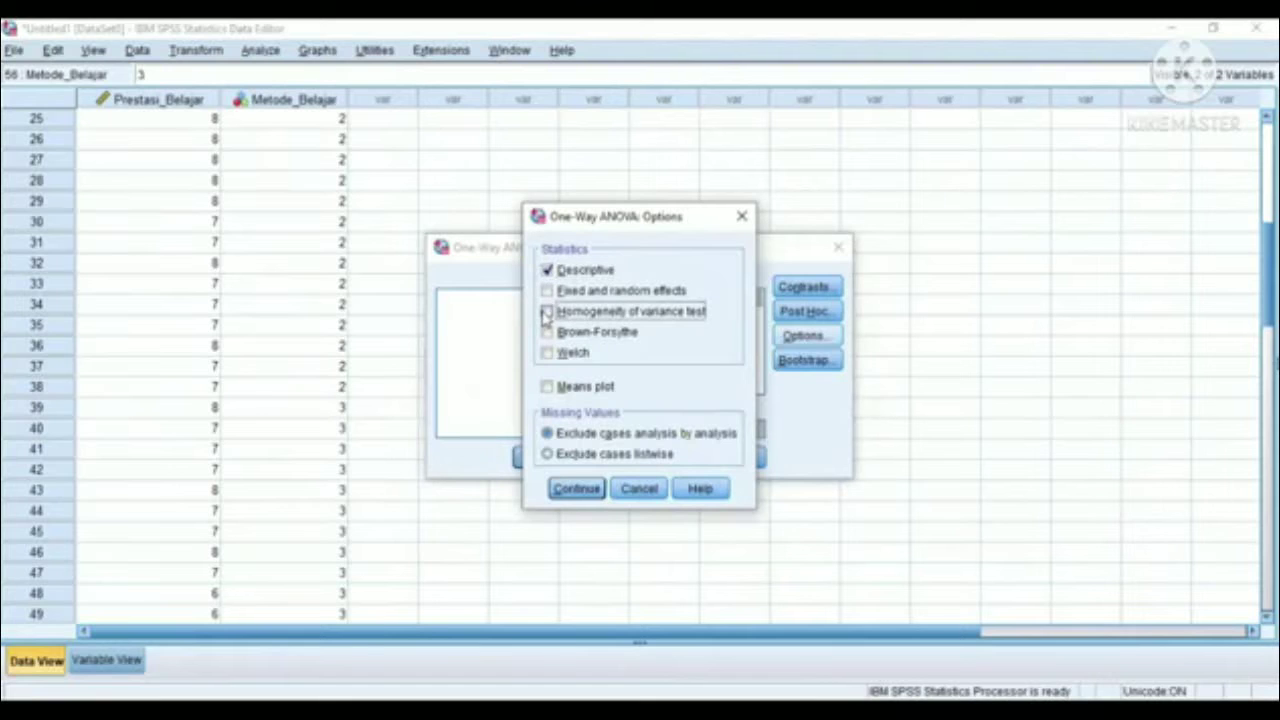
click(562, 496)
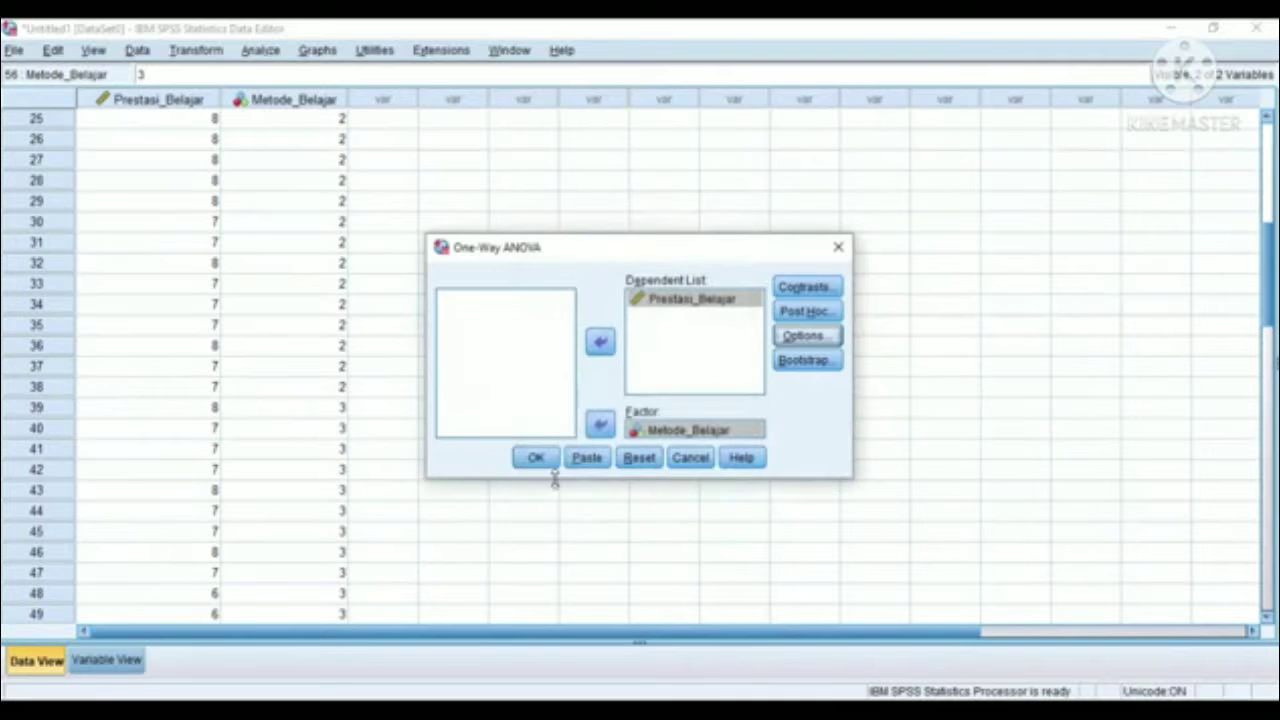
click(537, 458)
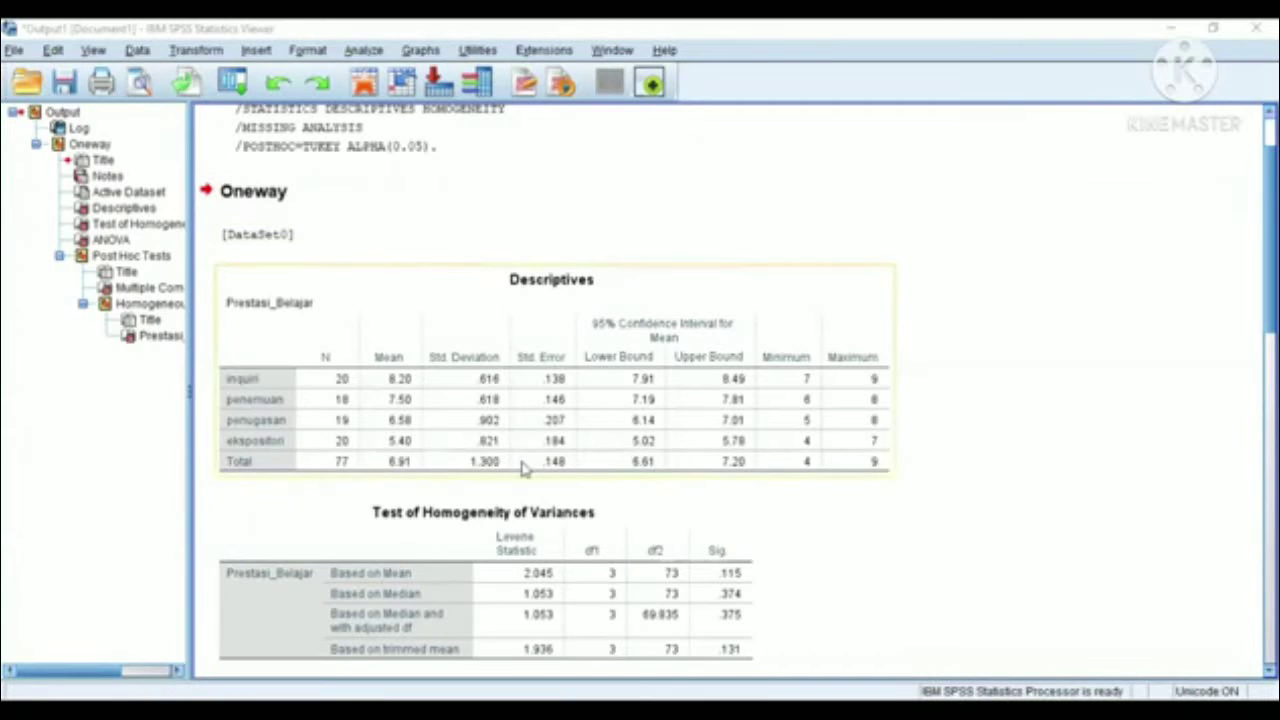
- Examine the Descriptives, Test of Homogeneity of Variances and ANOVA tables in the output
scroll(522, 468, down, 3)
scroll(540, 368, down, 3)
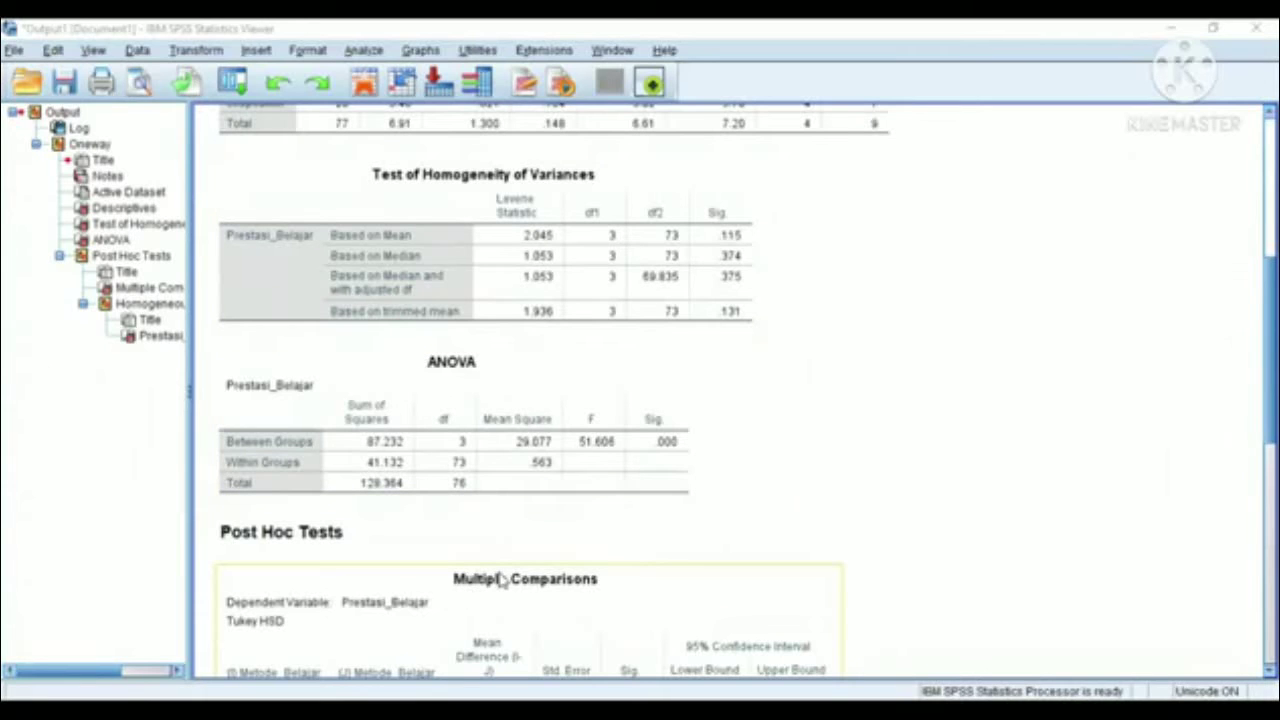
scroll(541, 590, down, 10)
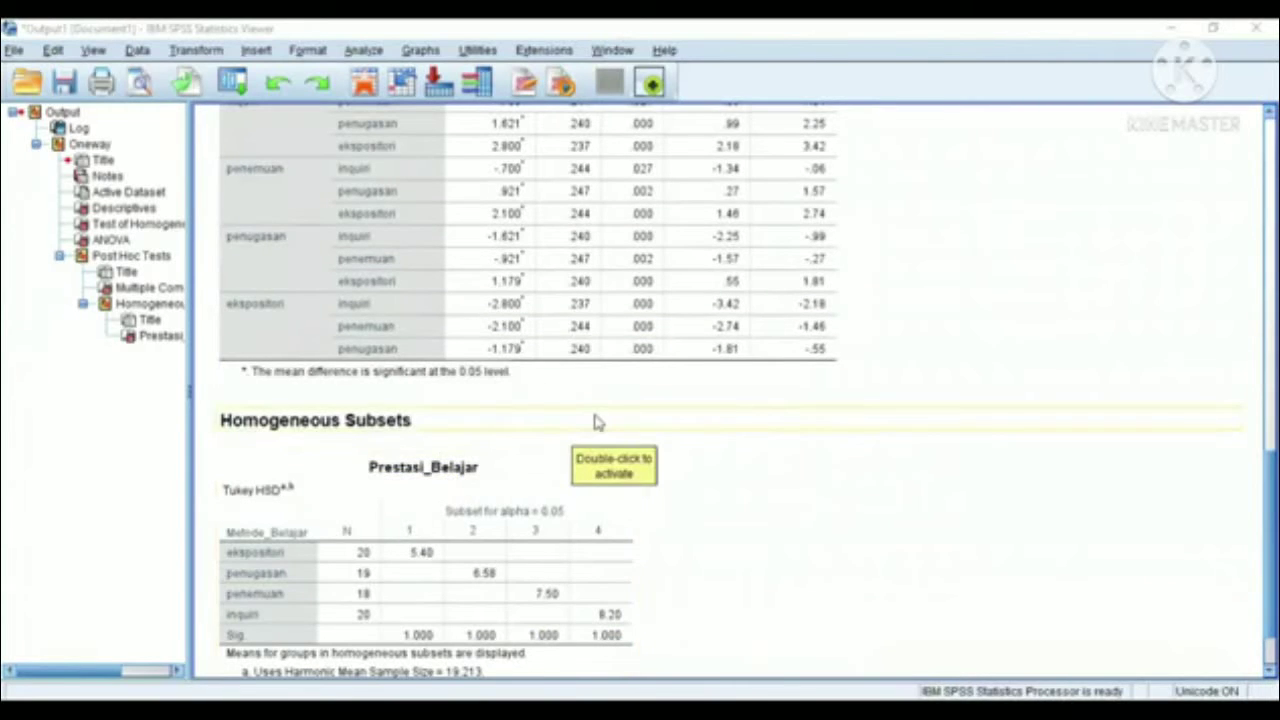
scroll(565, 438, up, 20)
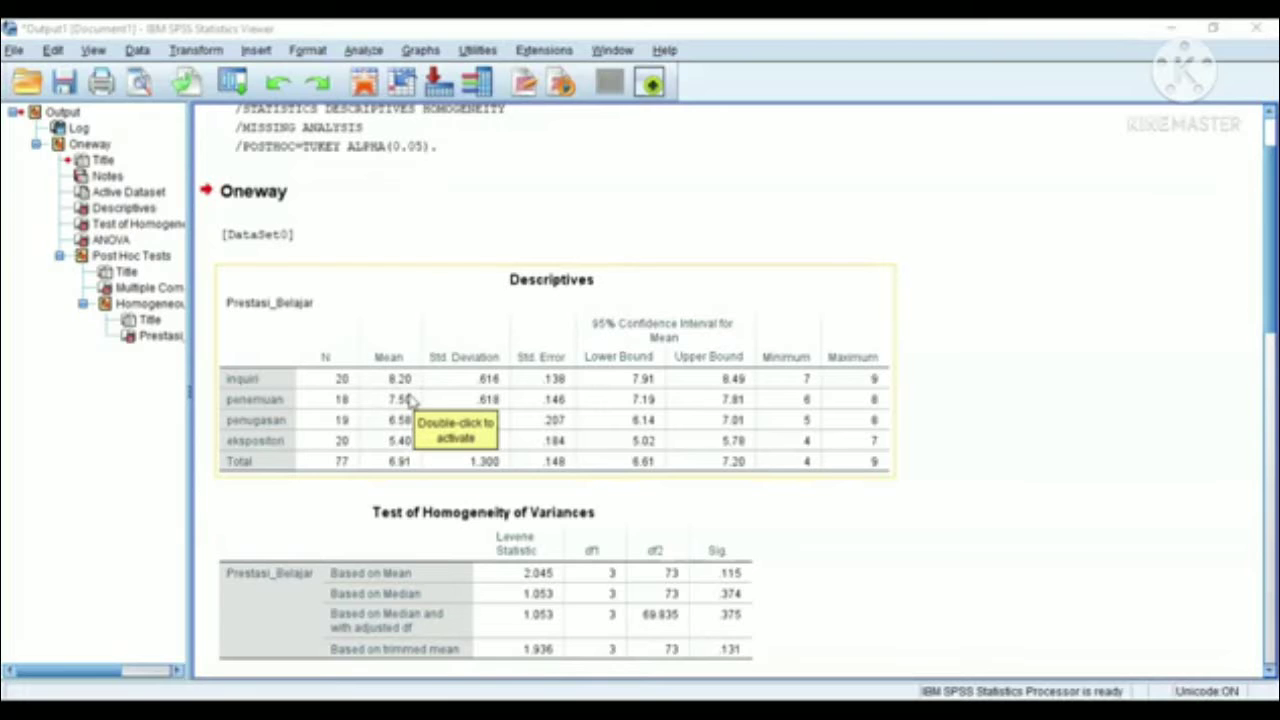
scroll(410, 400, down, 2)
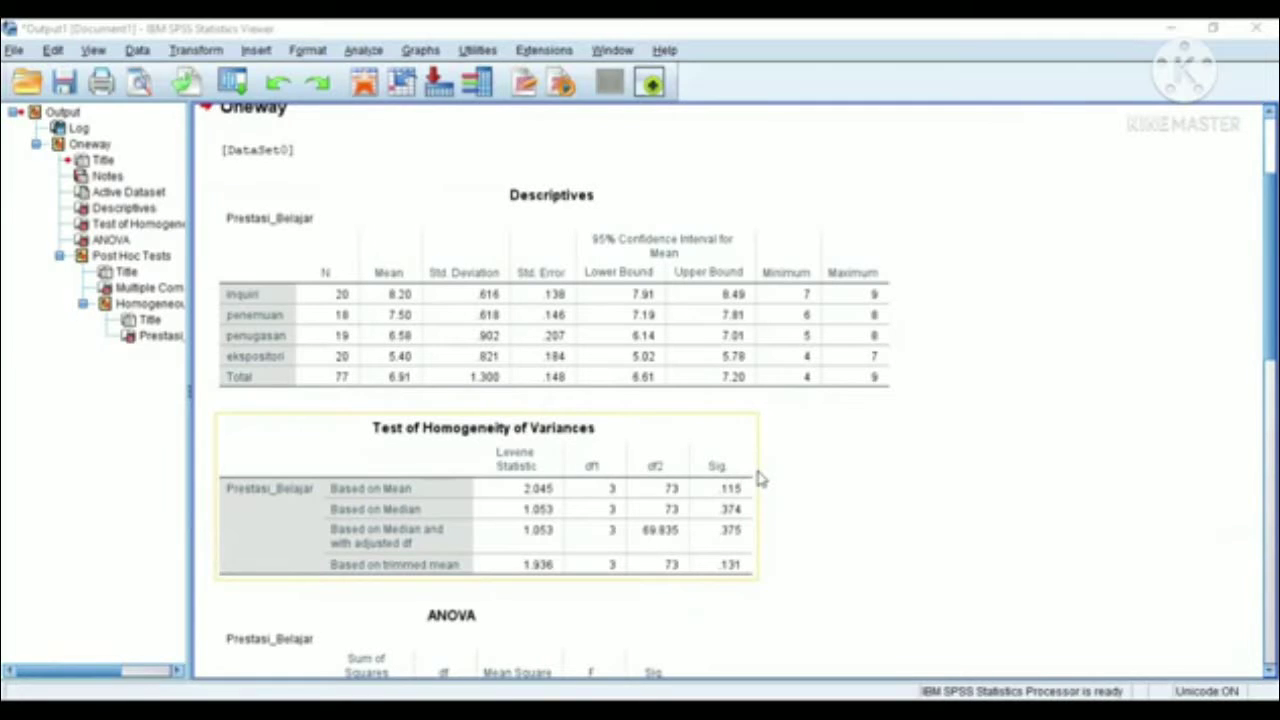
scroll(736, 521, down, 2)
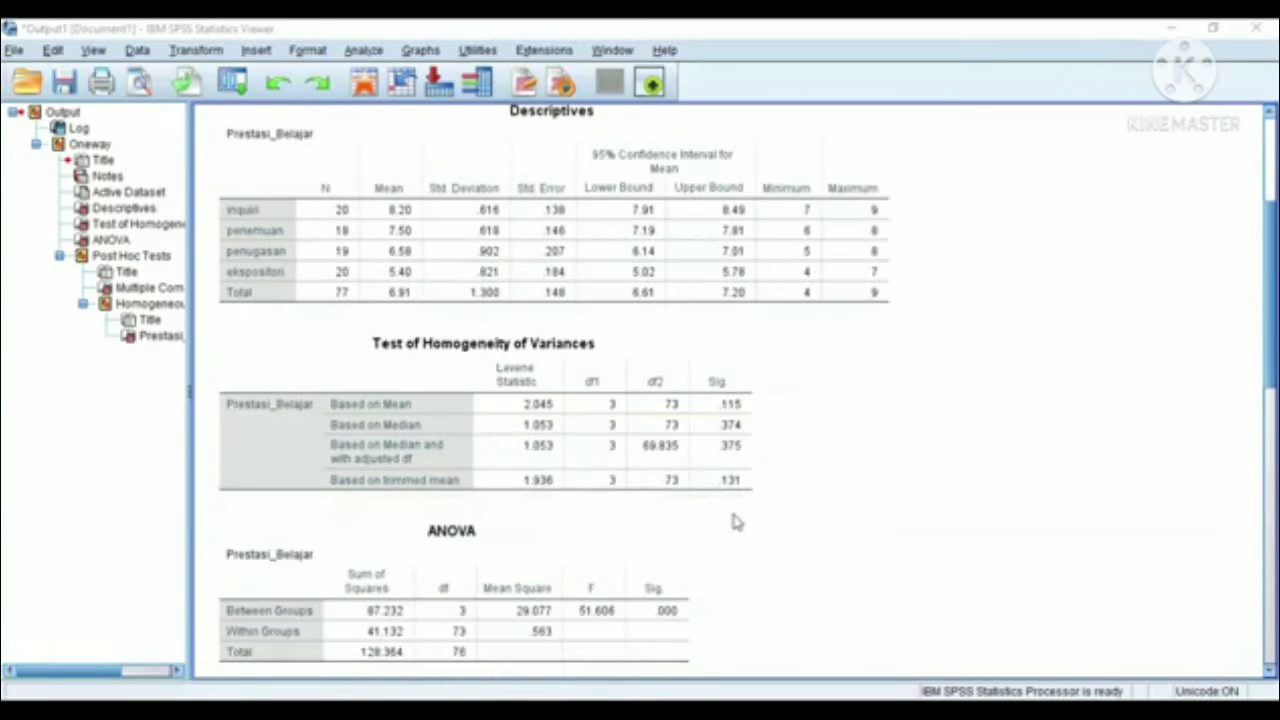
scroll(736, 521, down, 4)
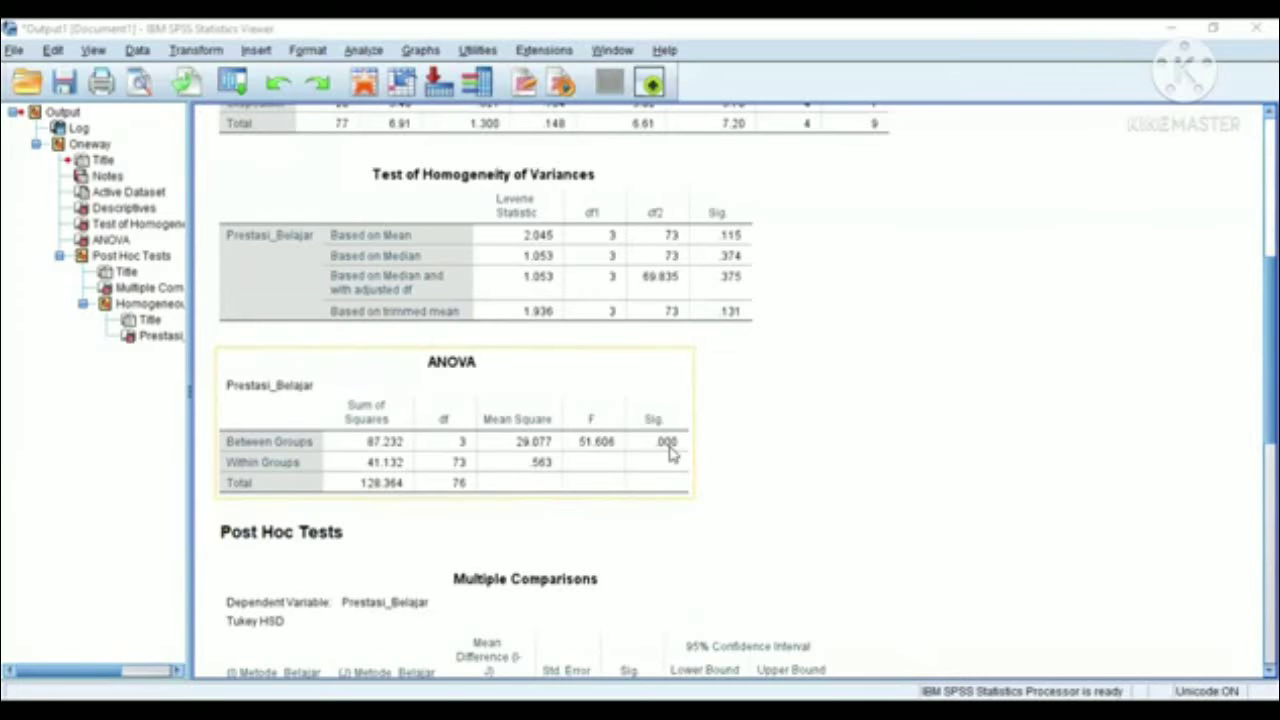
- Examine the Tukey HSD Multiple Comparisons table and the Homogeneous Subsets table for Prestasi_Belajar
scroll(670, 453, down, 5)
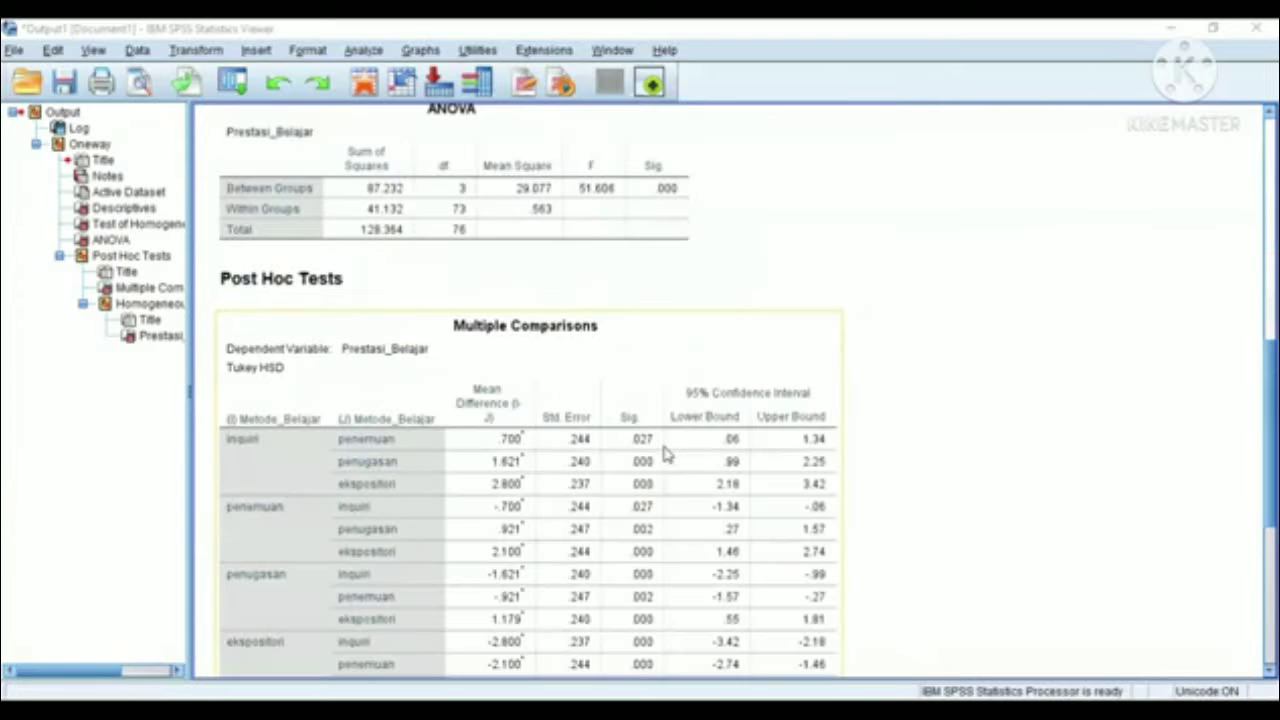
click(668, 453)
scroll(668, 453, down, 4)
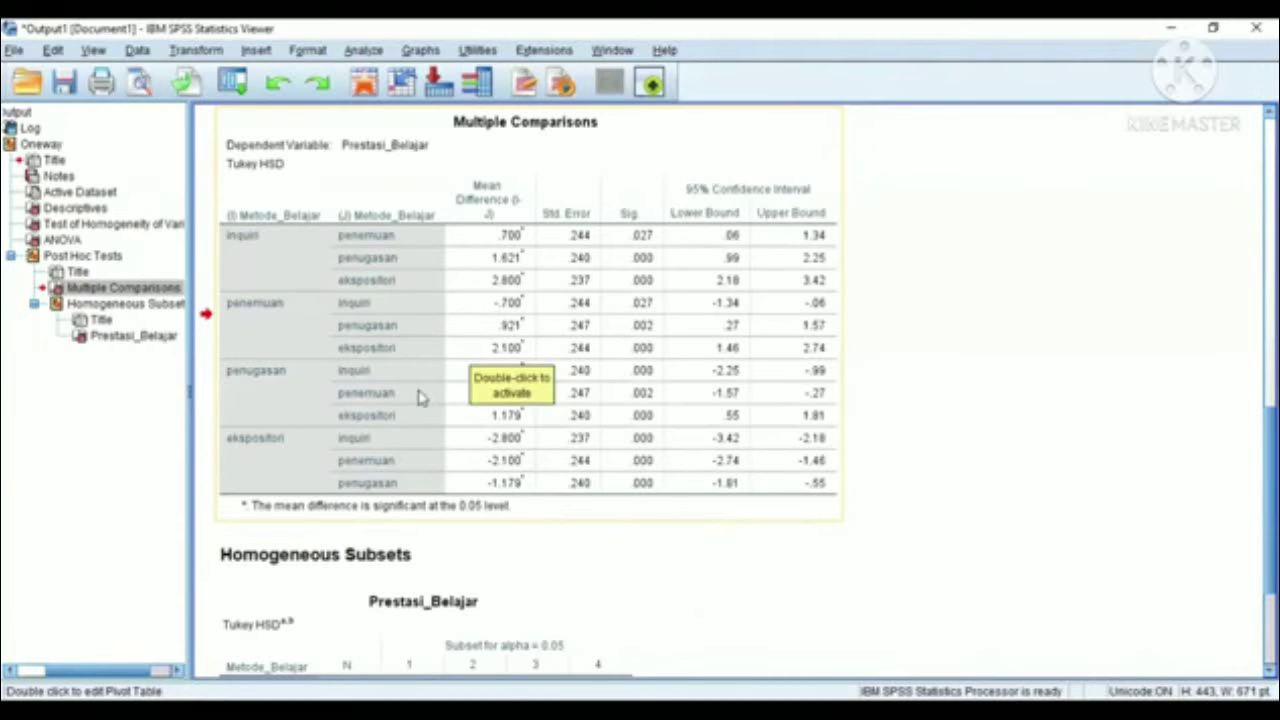
scroll(420, 397, down, 3)
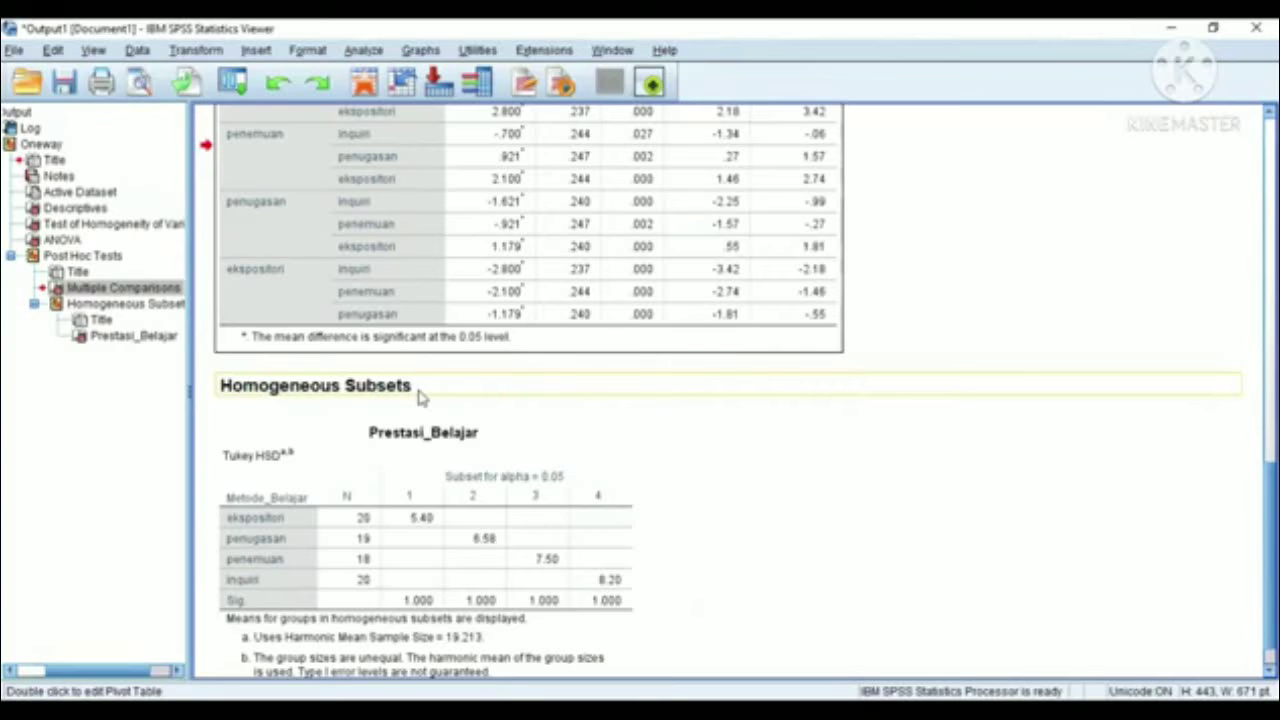
click(433, 346)
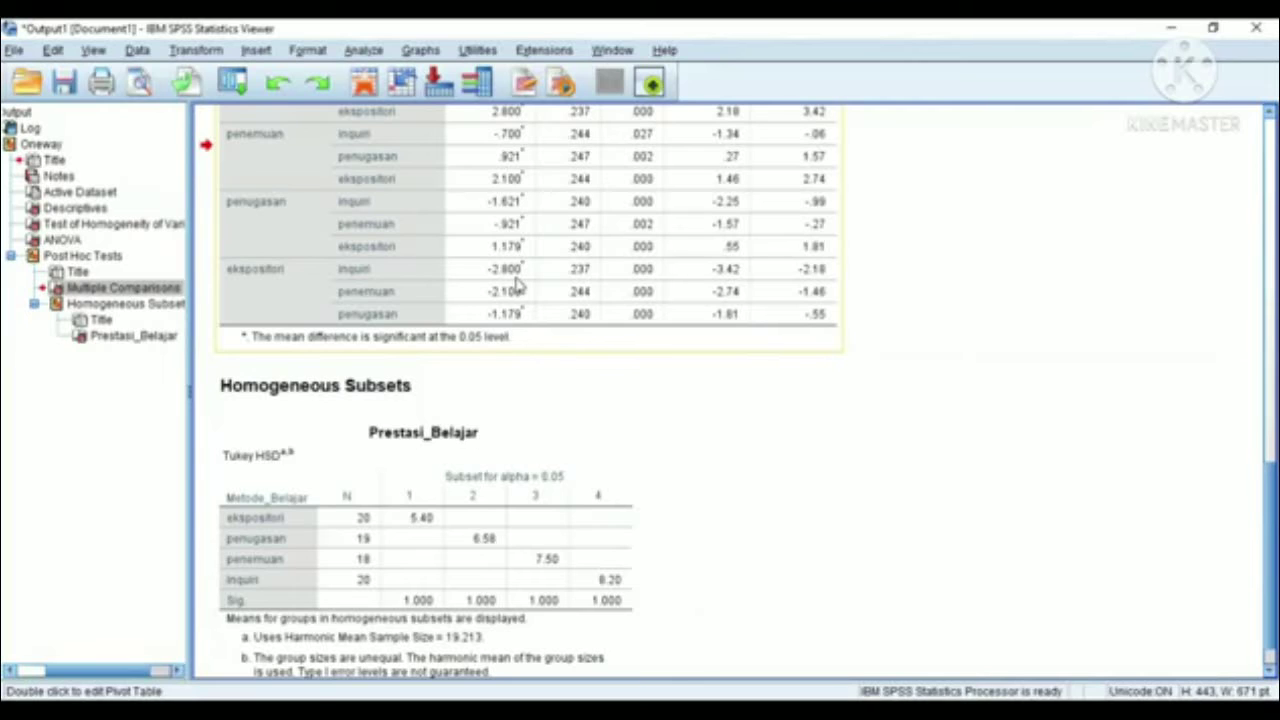
scroll(533, 338, up, 2)
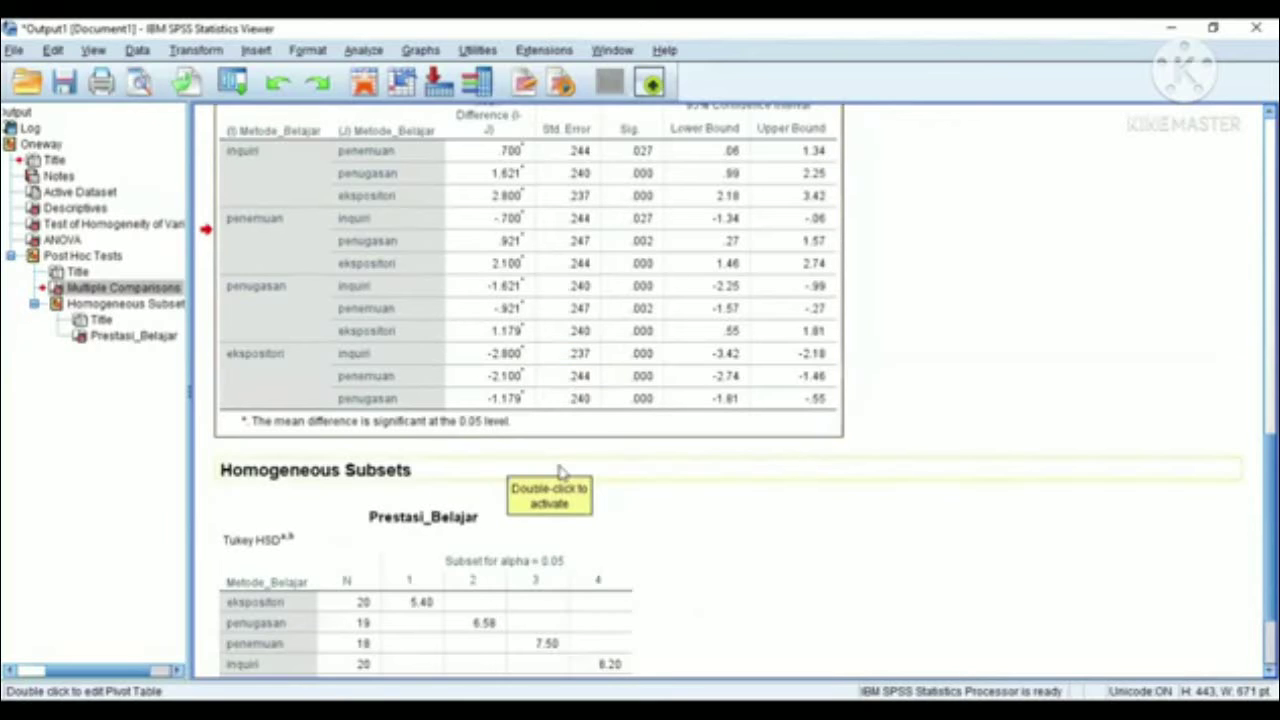
scroll(560, 472, down, 2)
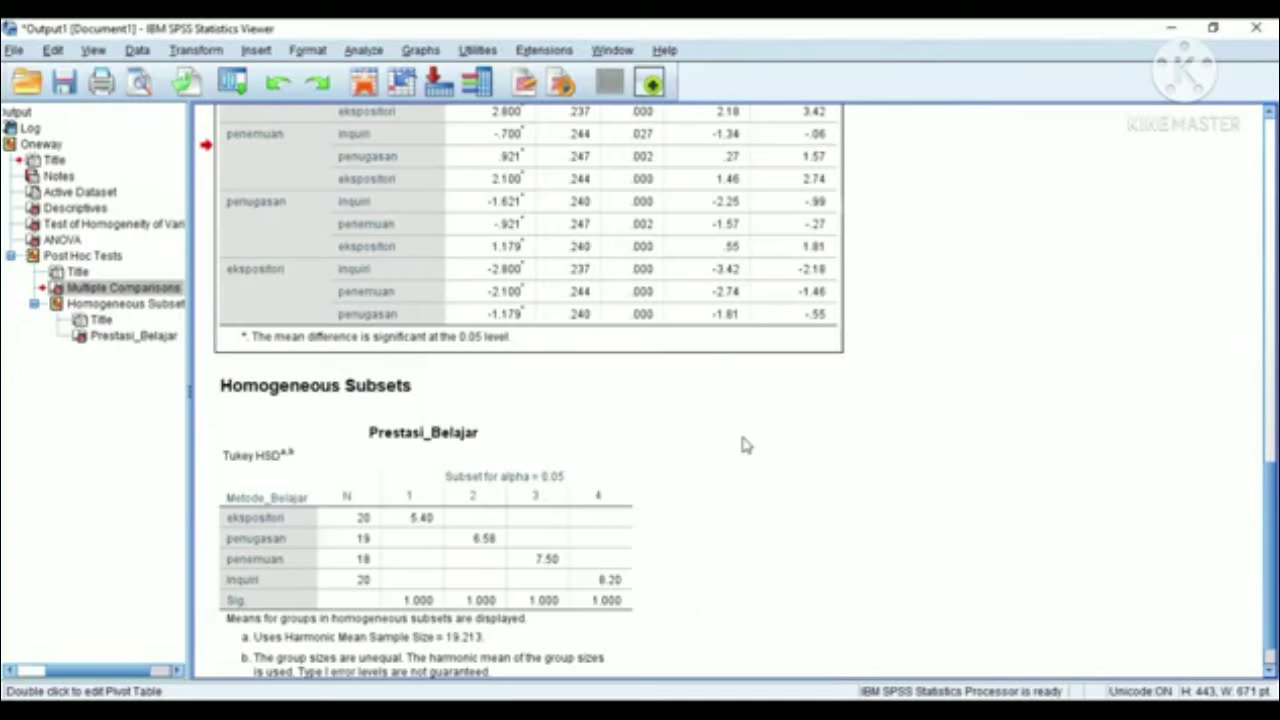
scroll(757, 410, up, 8)
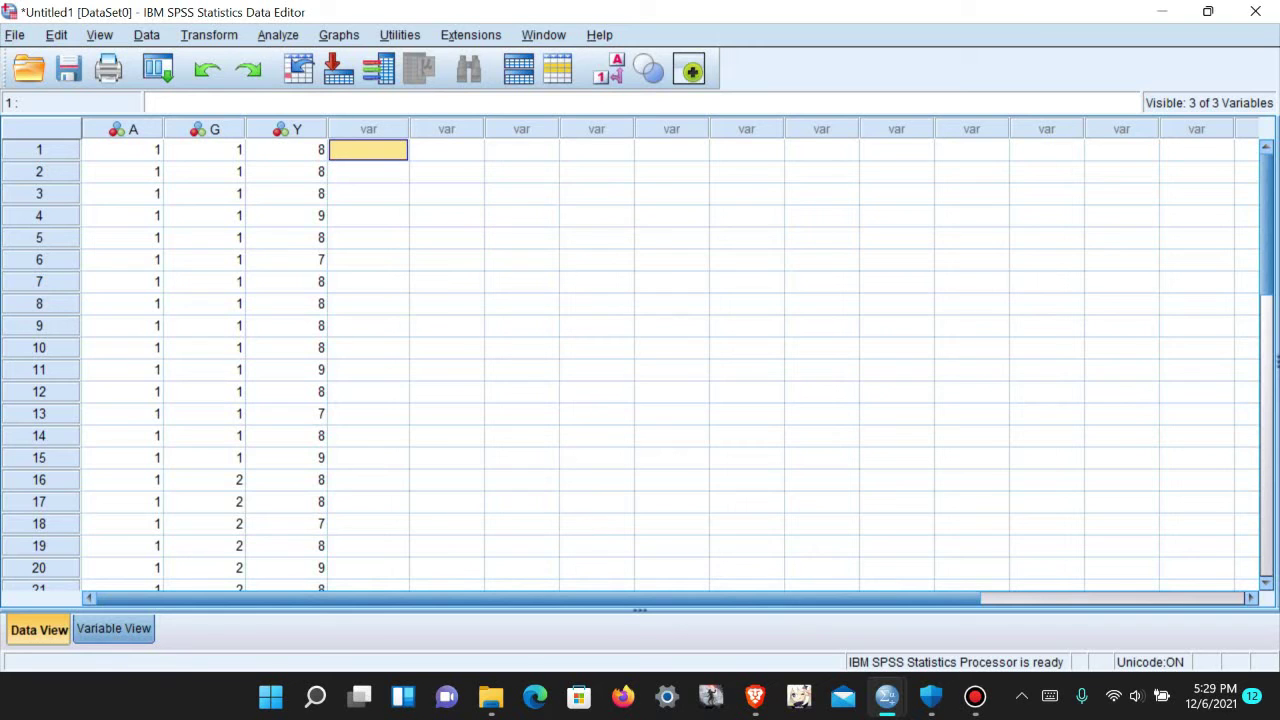
- Check the variable definitions of the A, G and Y dataset and the value labels of variable A
click(113, 628)
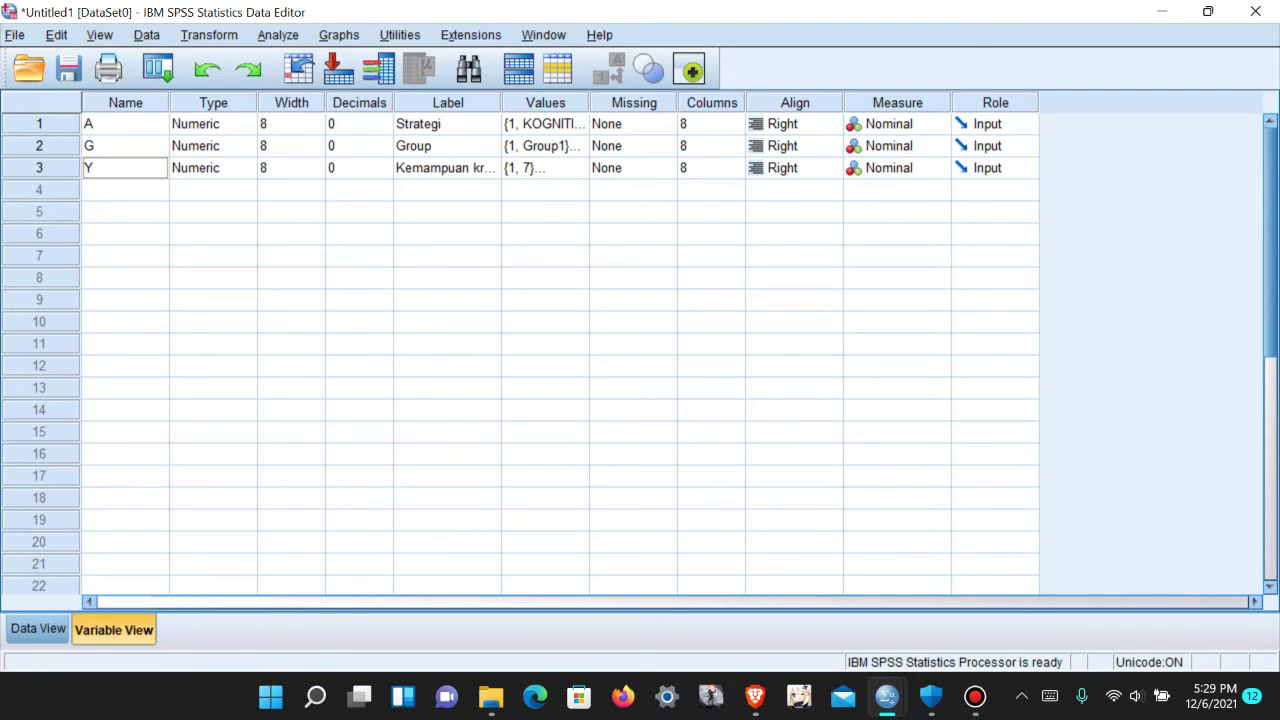
click(579, 124)
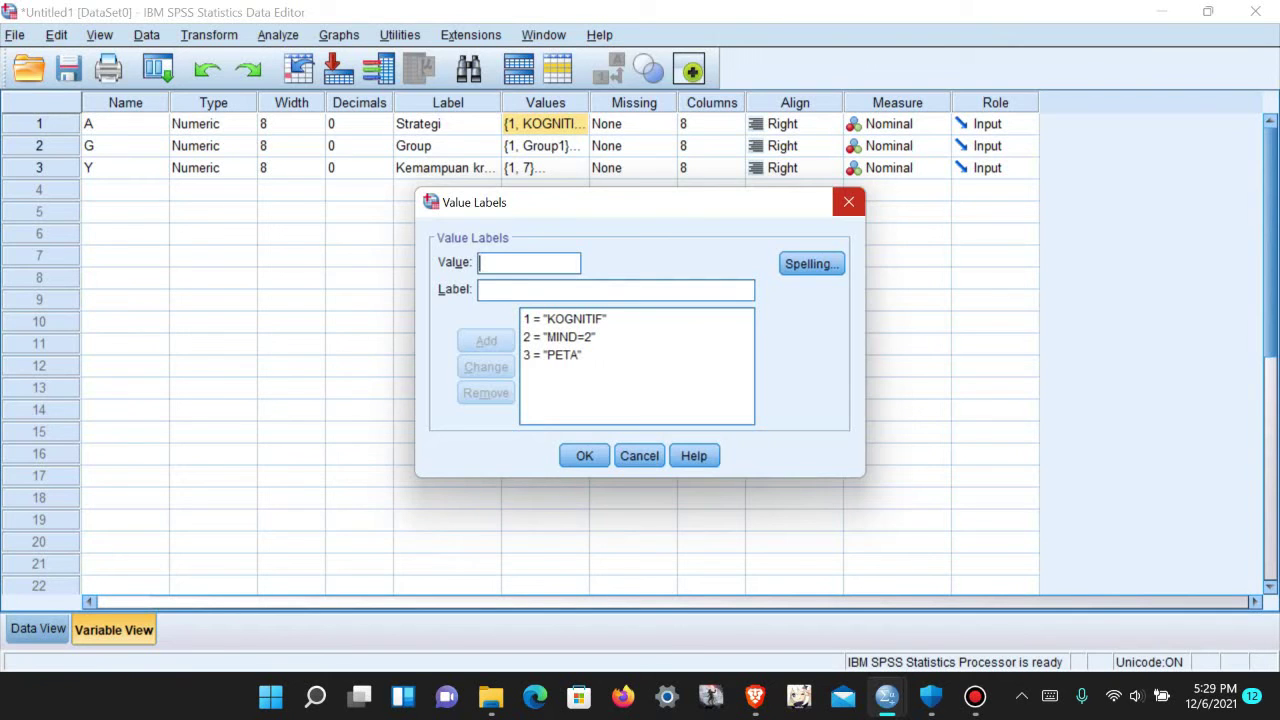
key(Escape)
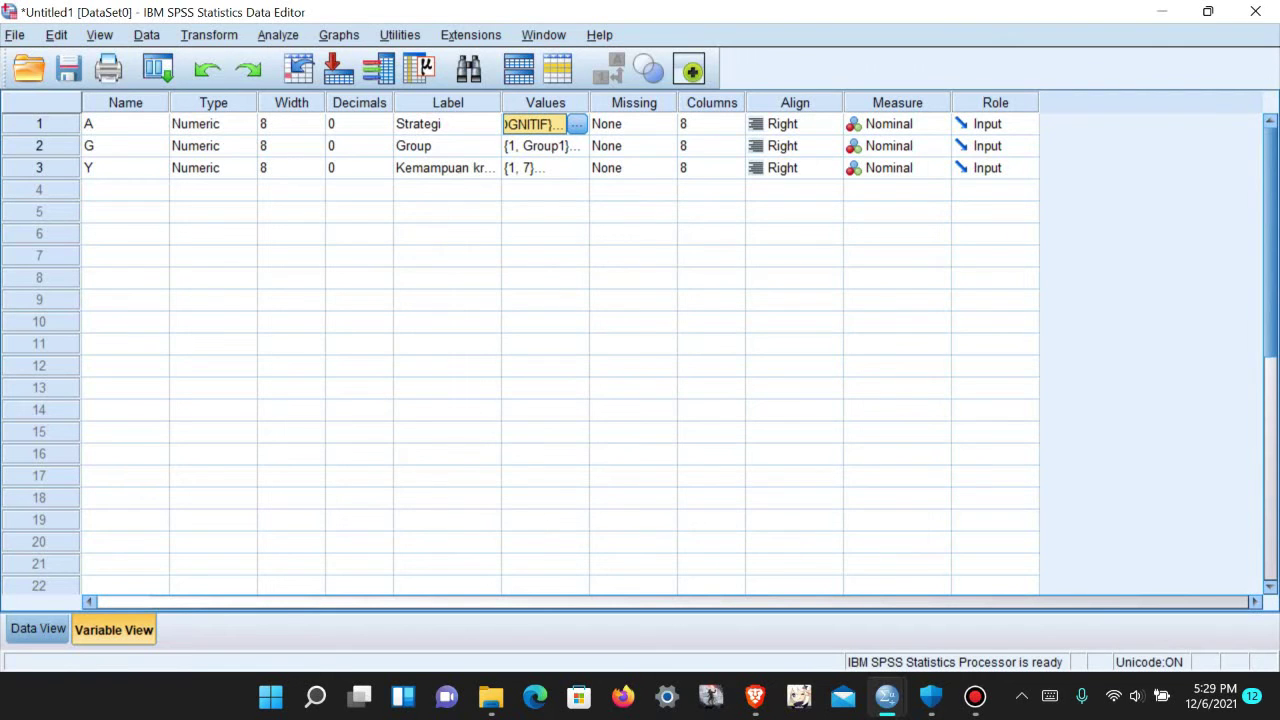
key(alt+f)
key(Down)
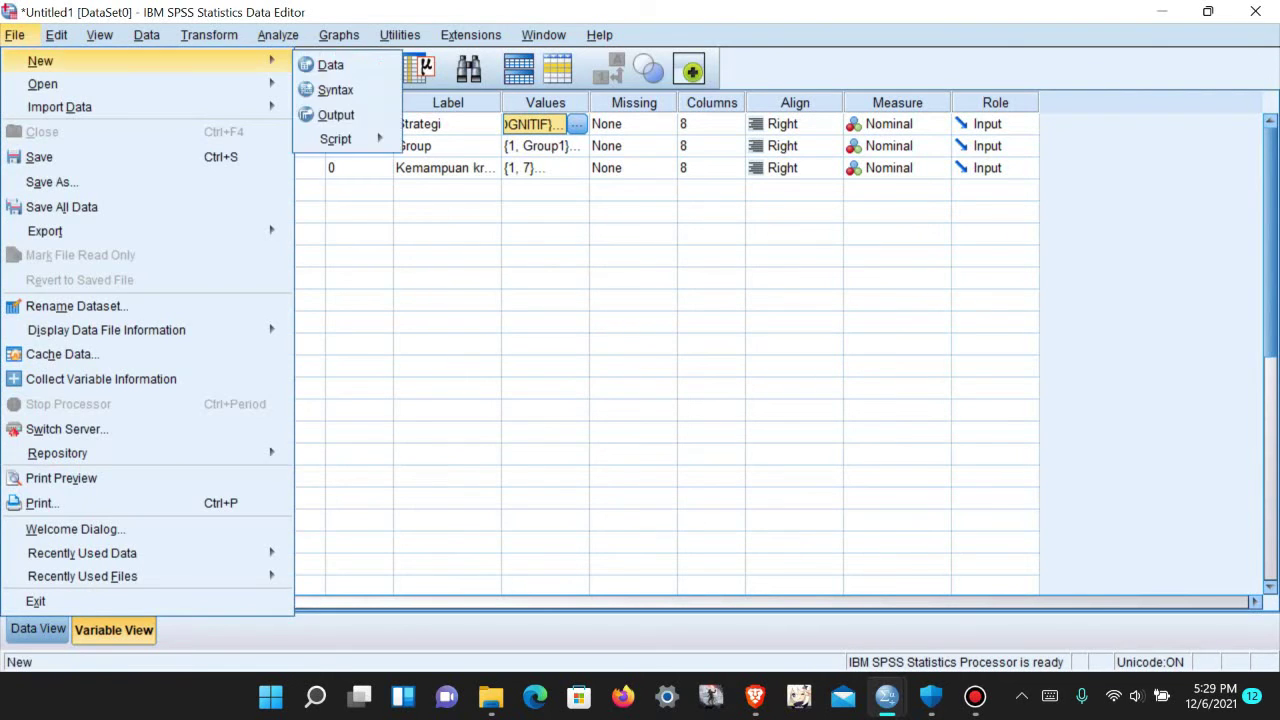
key(Down)
key(Up)
key(Right)
key(Down)
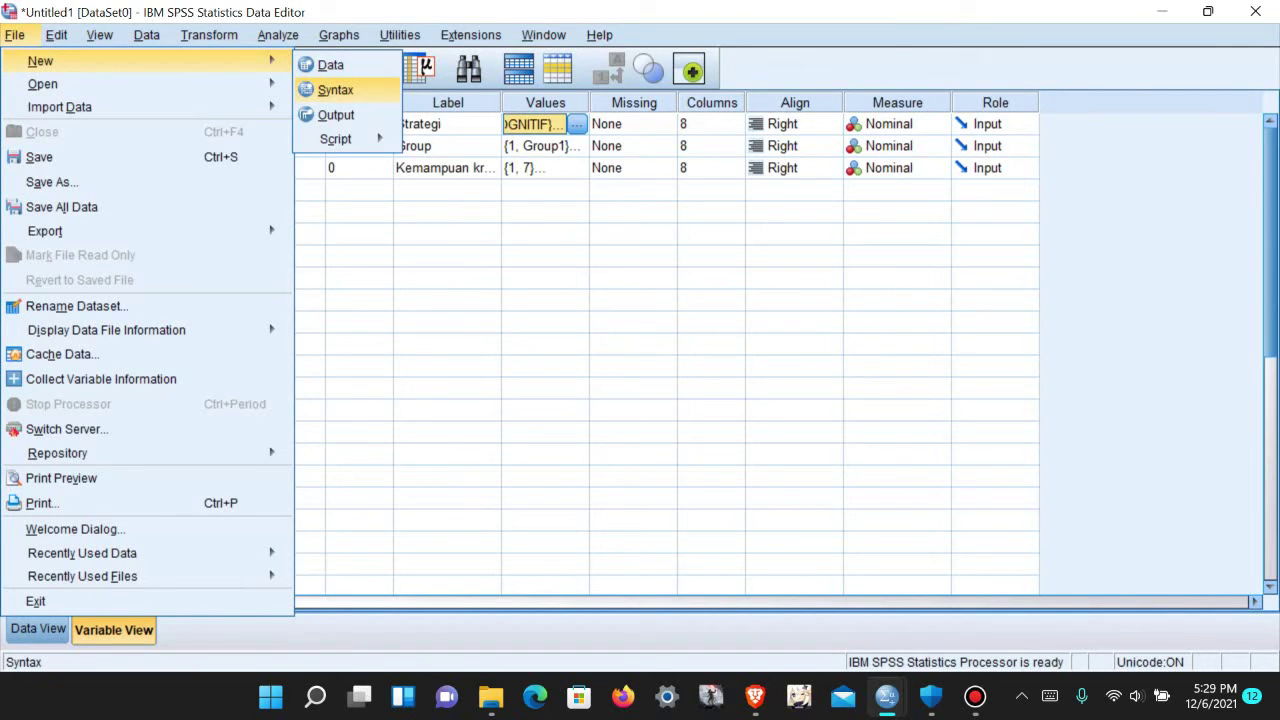
key(Return)
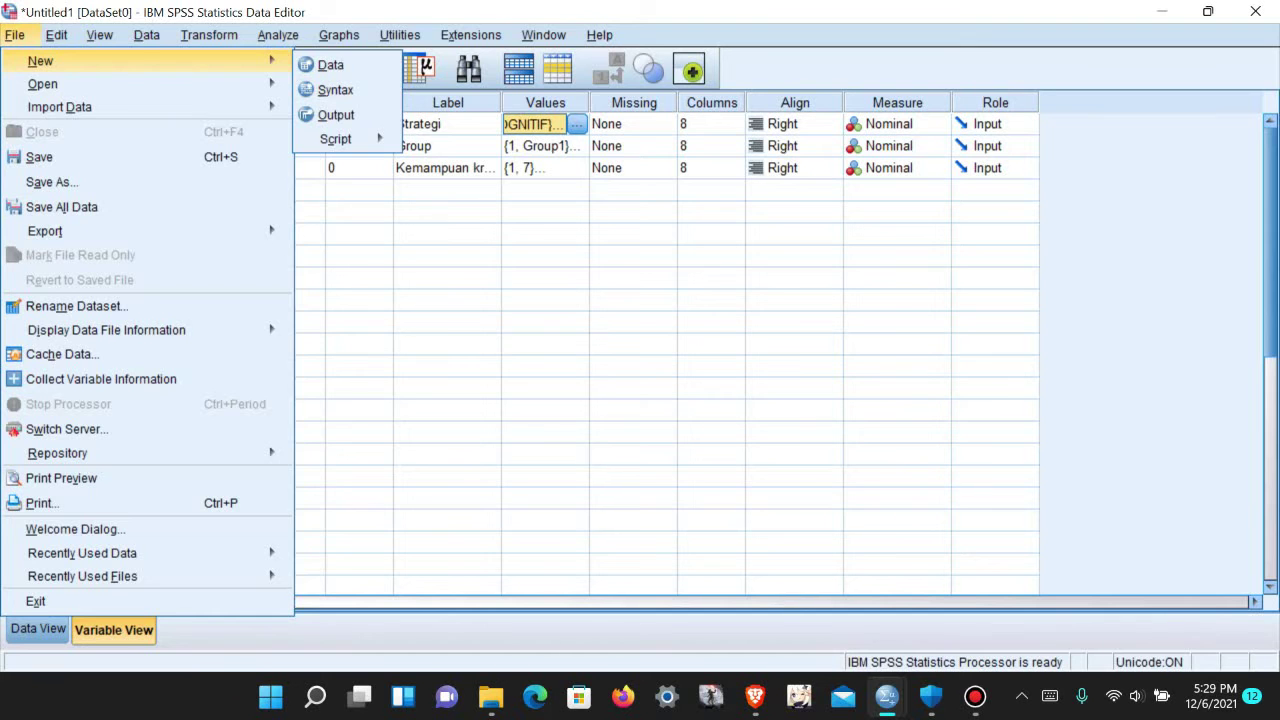
- Show the UNIANOVA and ONEWAY contrast syntax in the Syntax Editor and select all of its lines
mouse_move(887, 697)
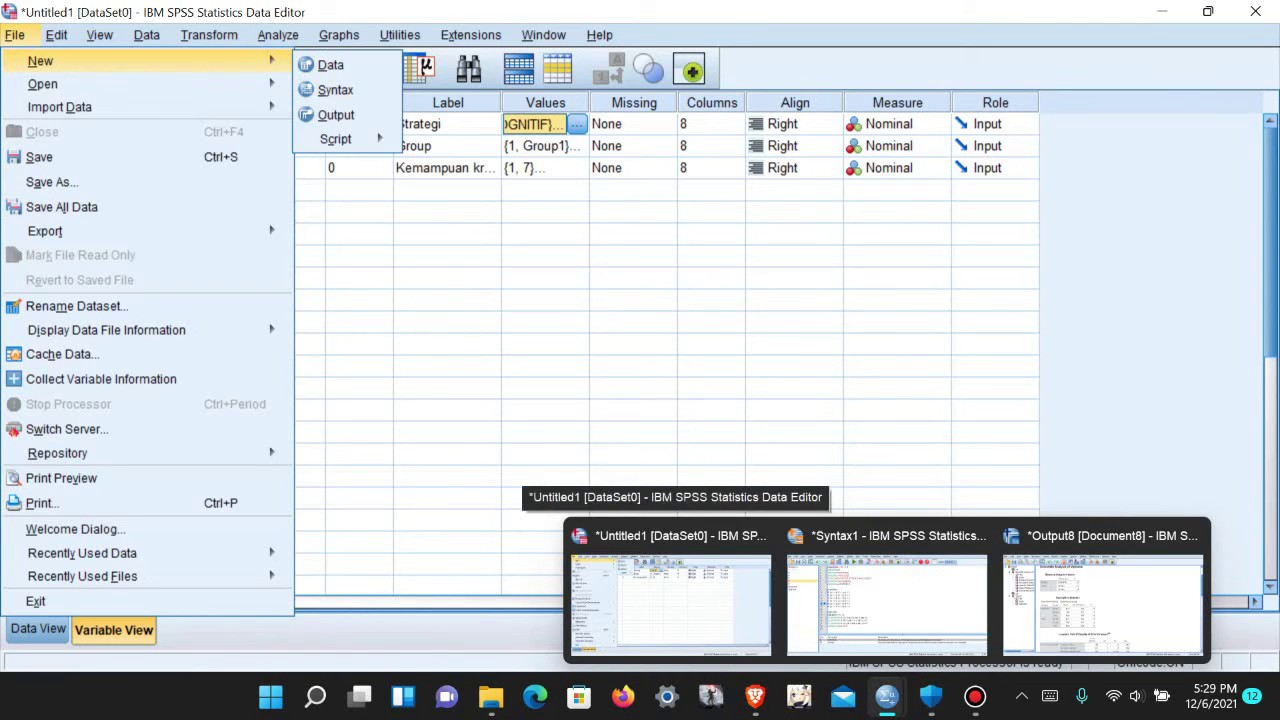
mouse_move(670, 600)
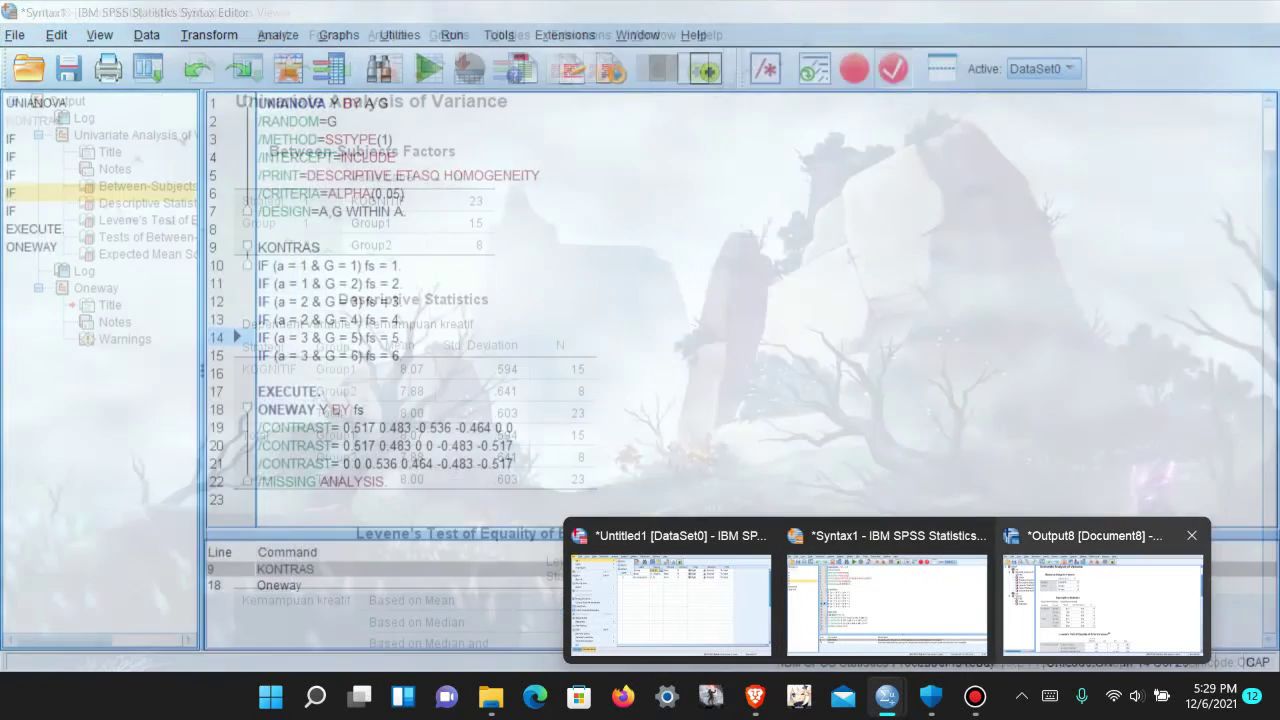
mouse_move(1103, 600)
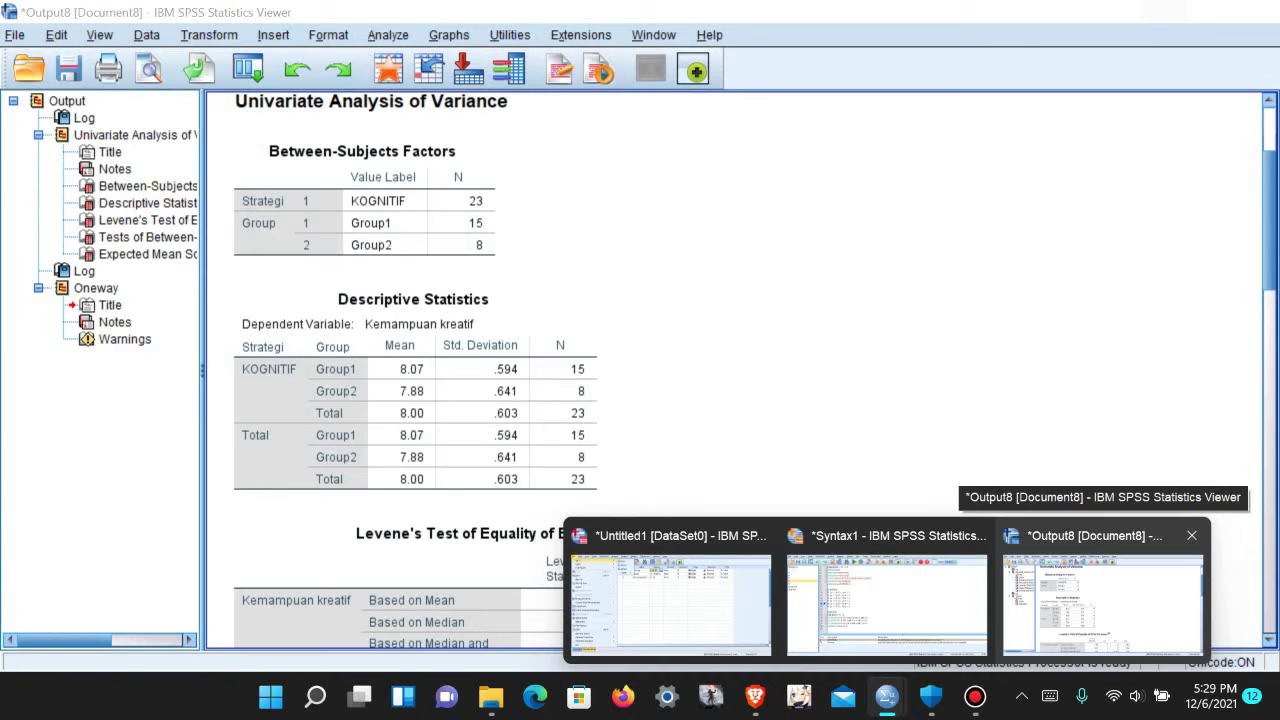
click(887, 600)
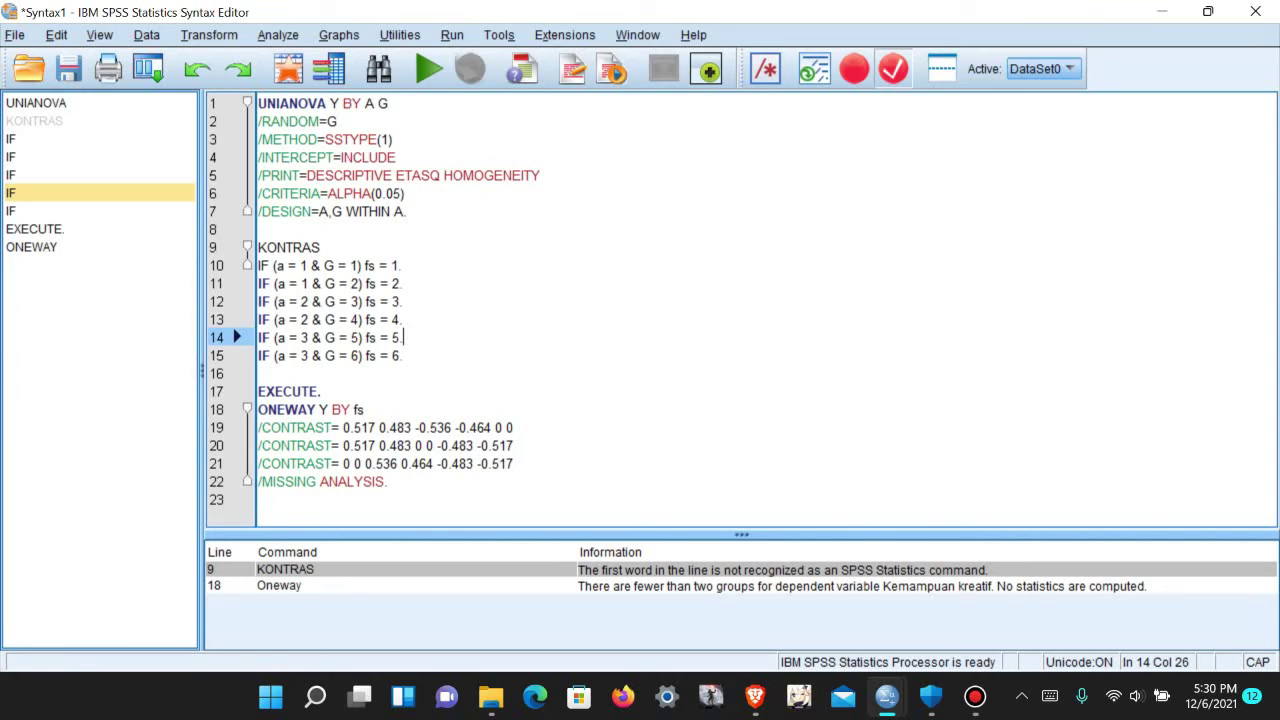
click(297, 103)
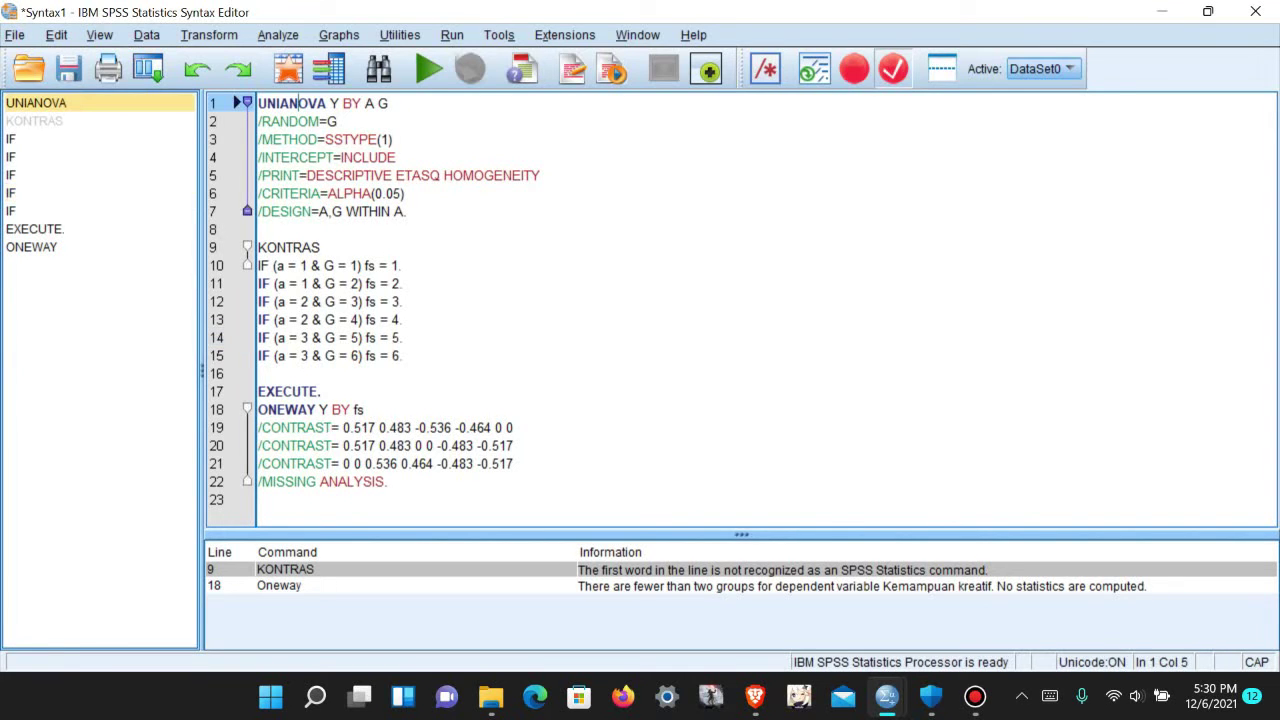
key(ctrl+a)
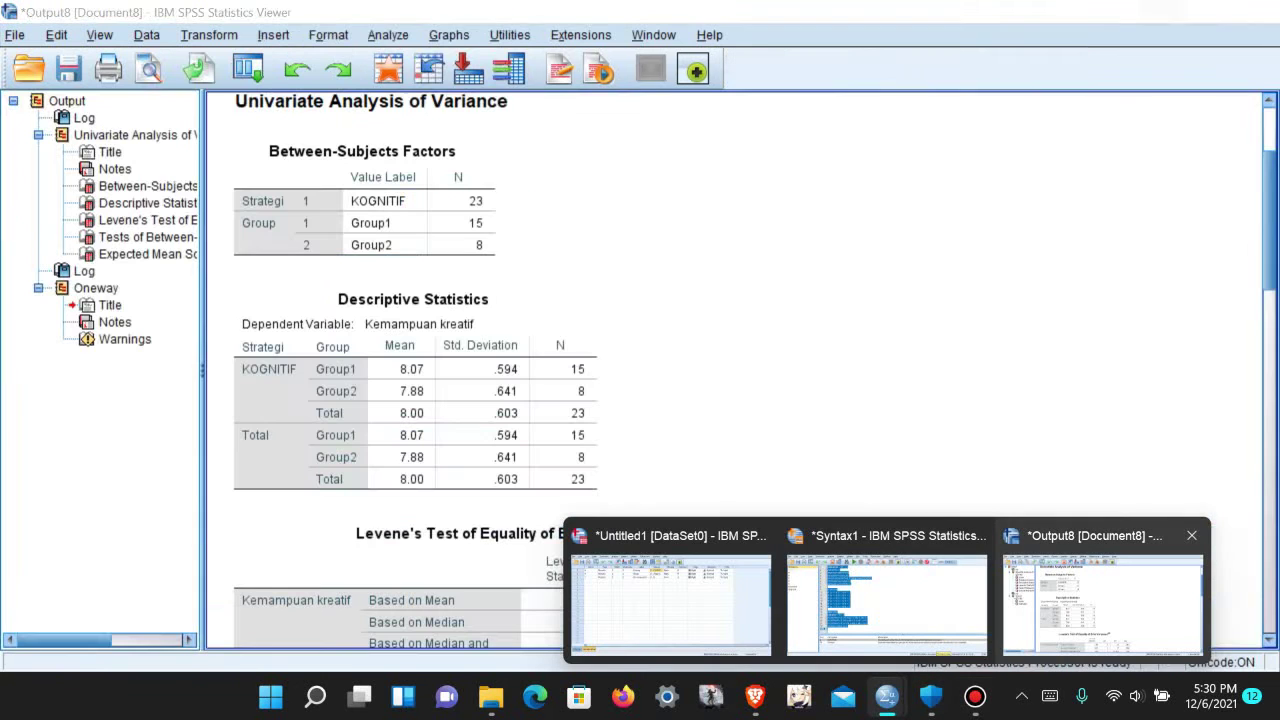
- Examine the Descriptive Statistics, Levene's Test and Between-Subjects Effects tables in the Univariate Analysis of Variance output
click(1100, 600)
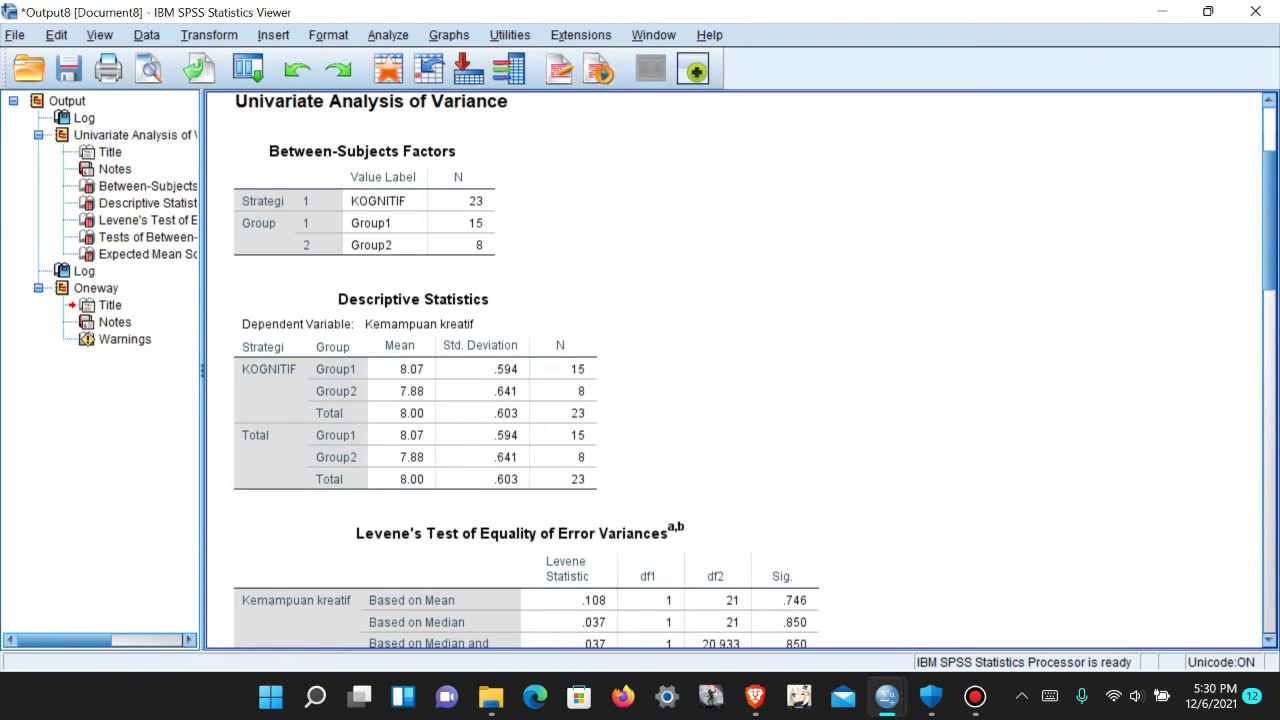
scroll(735, 370, down, 2)
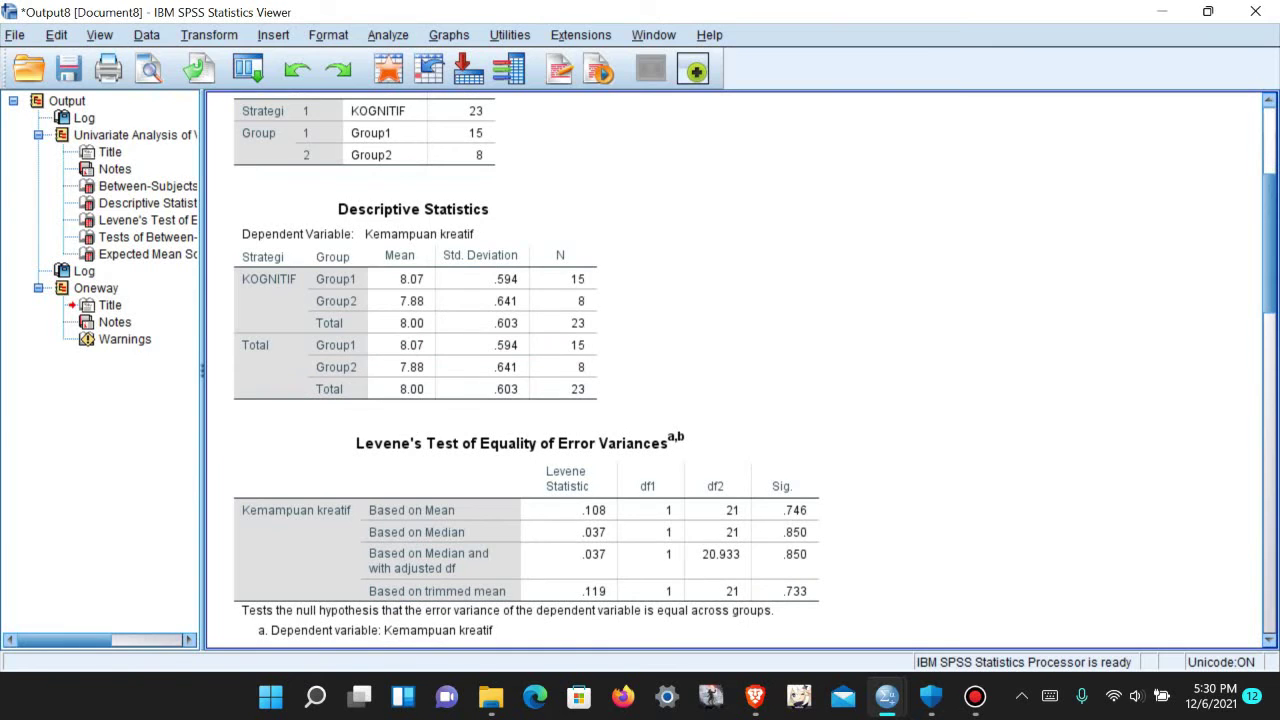
scroll(735, 370, down, 4)
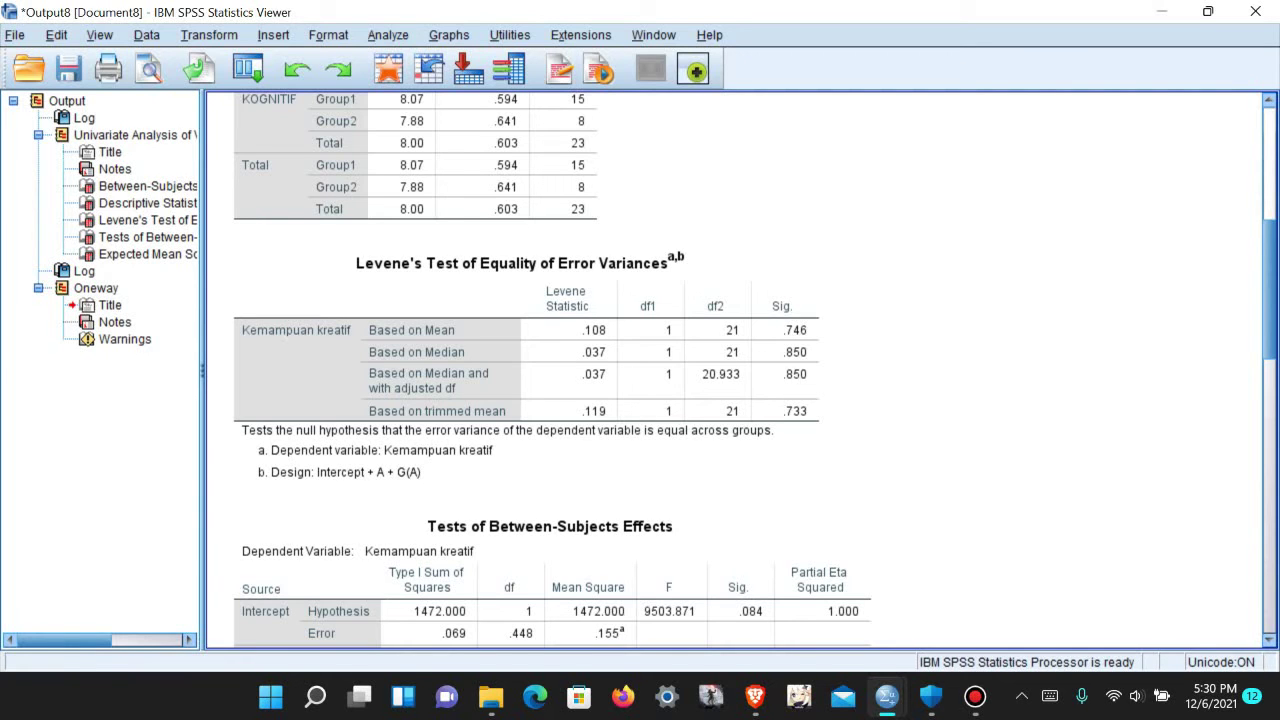
click(1162, 11)
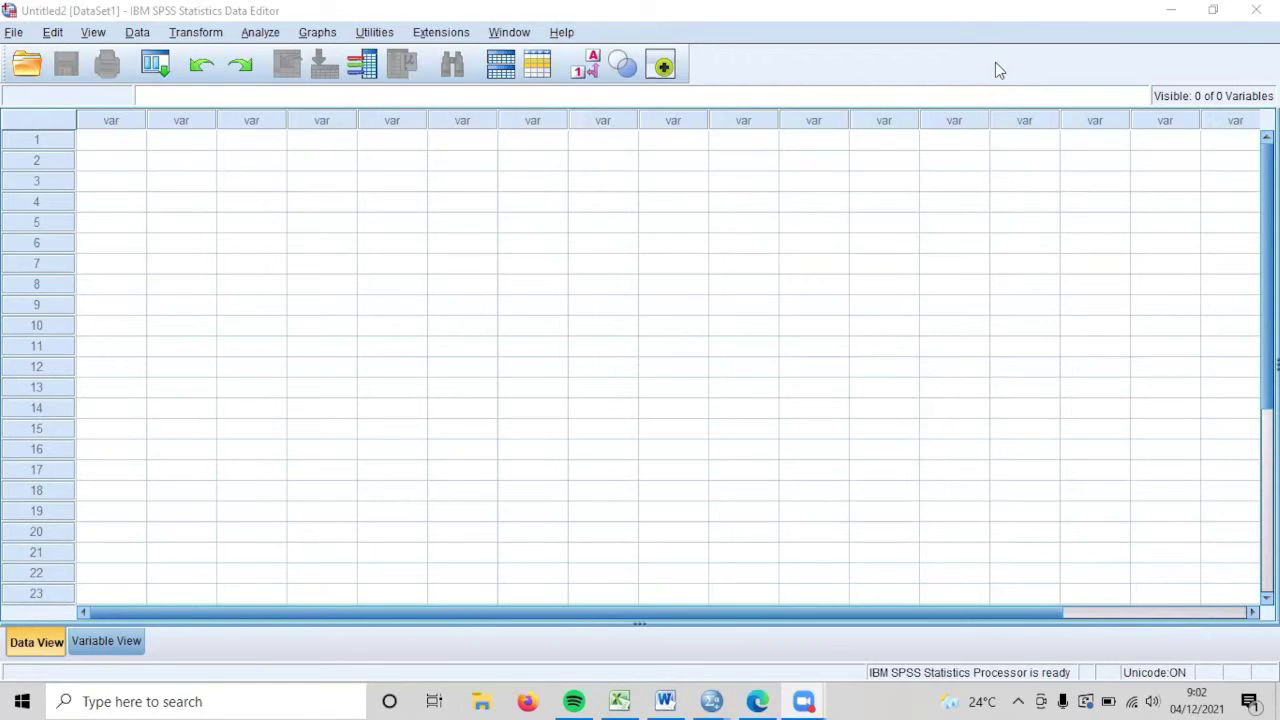
- Switch to the statistik workbook in Excel and review the gender by gaya belajar table and the coded skor list
mouse_move(627, 697)
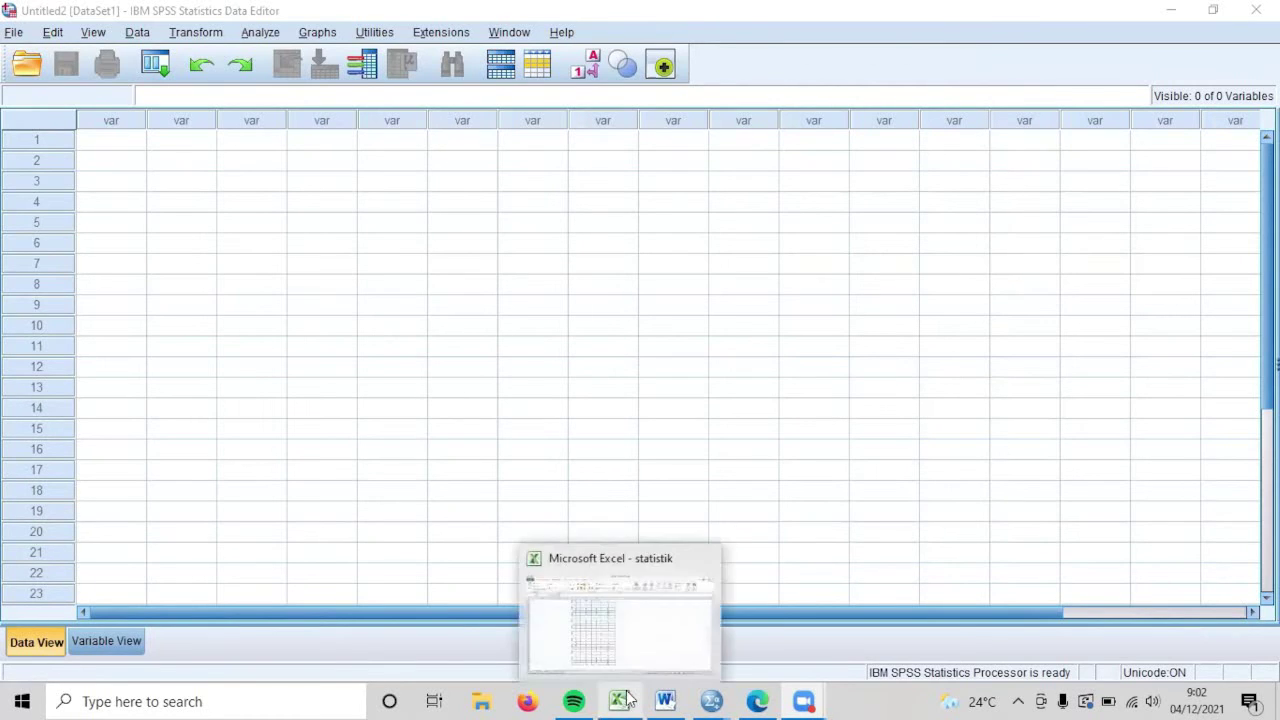
click(639, 619)
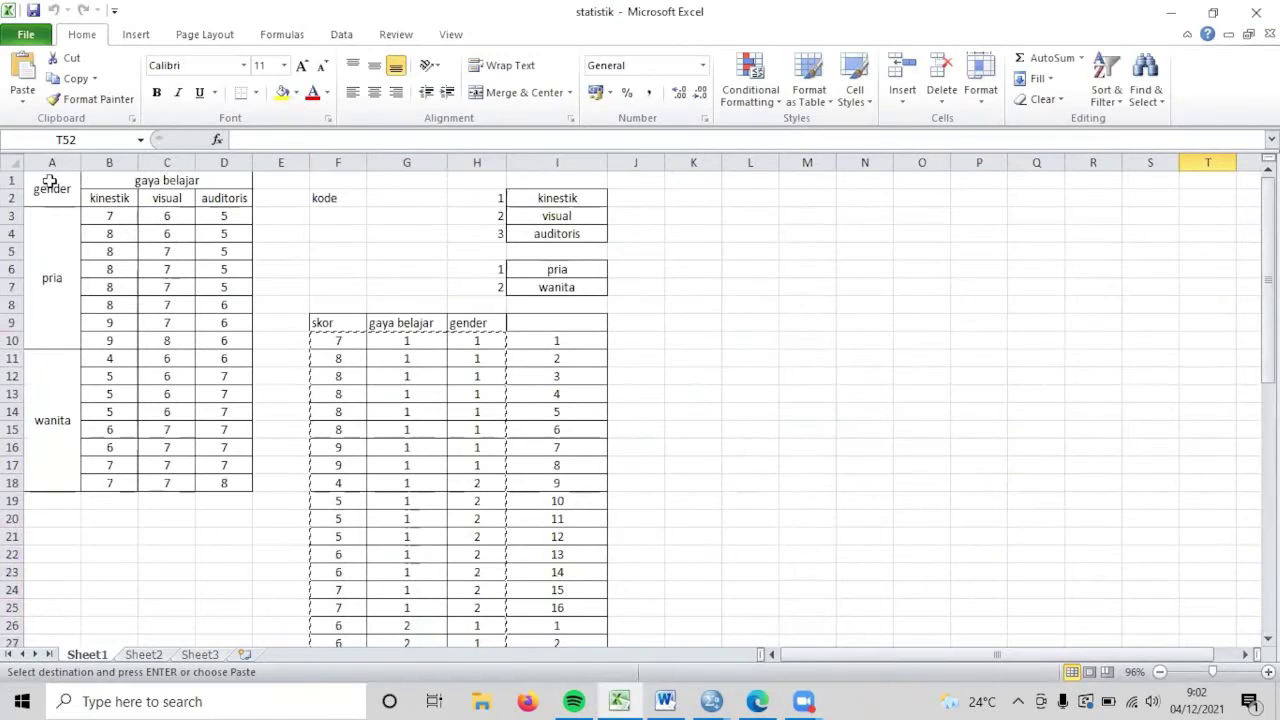
drag(76, 187, 214, 449)
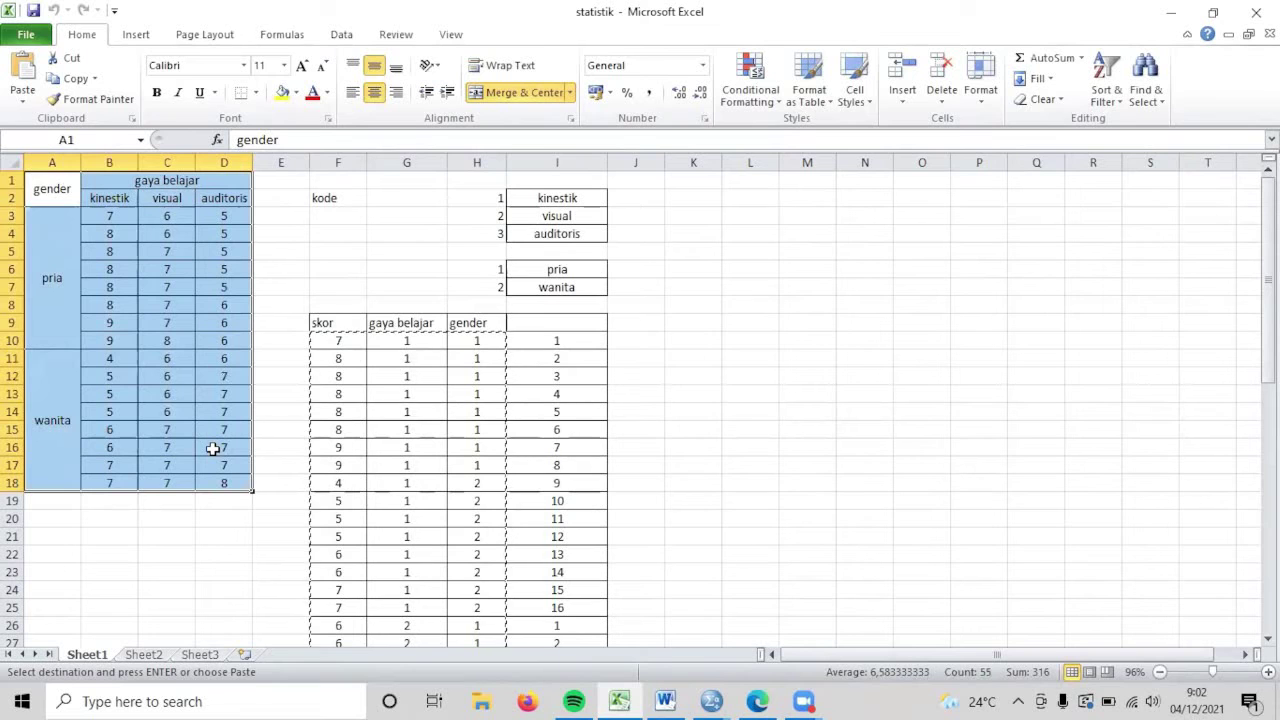
click(758, 432)
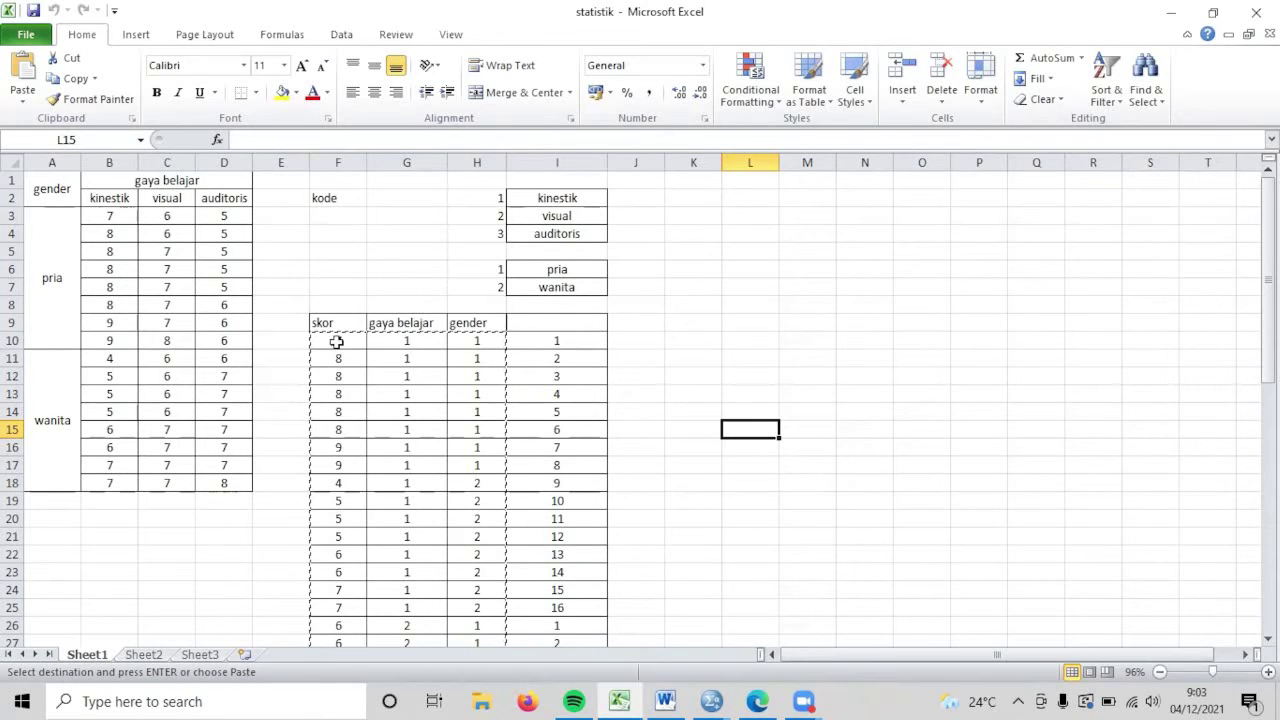
drag(338, 345, 460, 600)
click(747, 406)
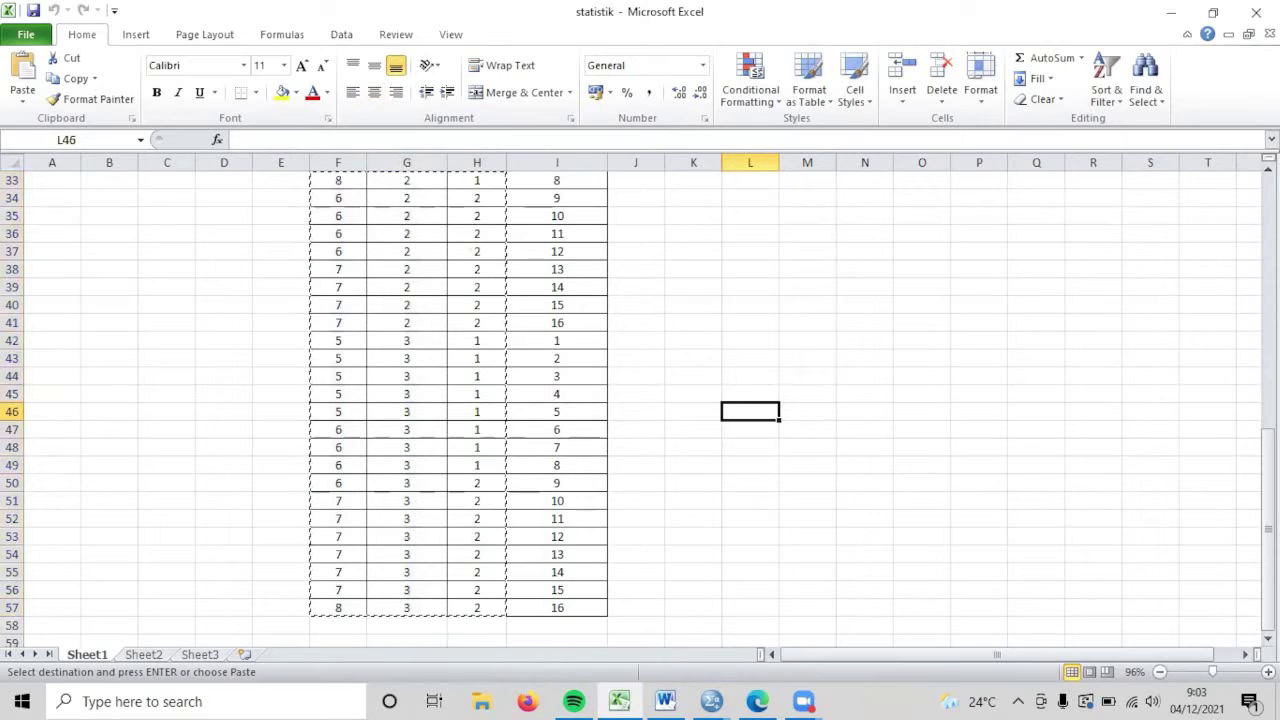
drag(1268, 548, 1246, 269)
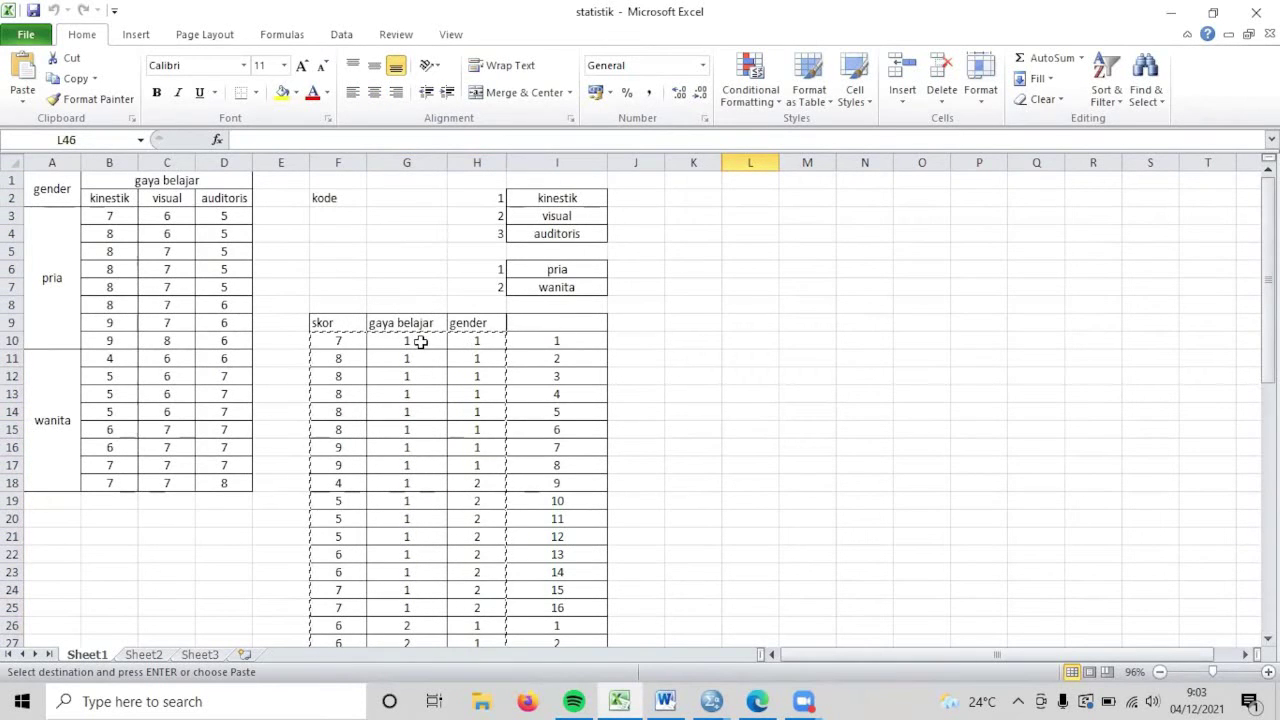
- Copy the gaya belajar and gender codes in G10:H57 into the first two columns of the empty SPSS dataset
drag(417, 340, 477, 605)
key(ctrl+c)
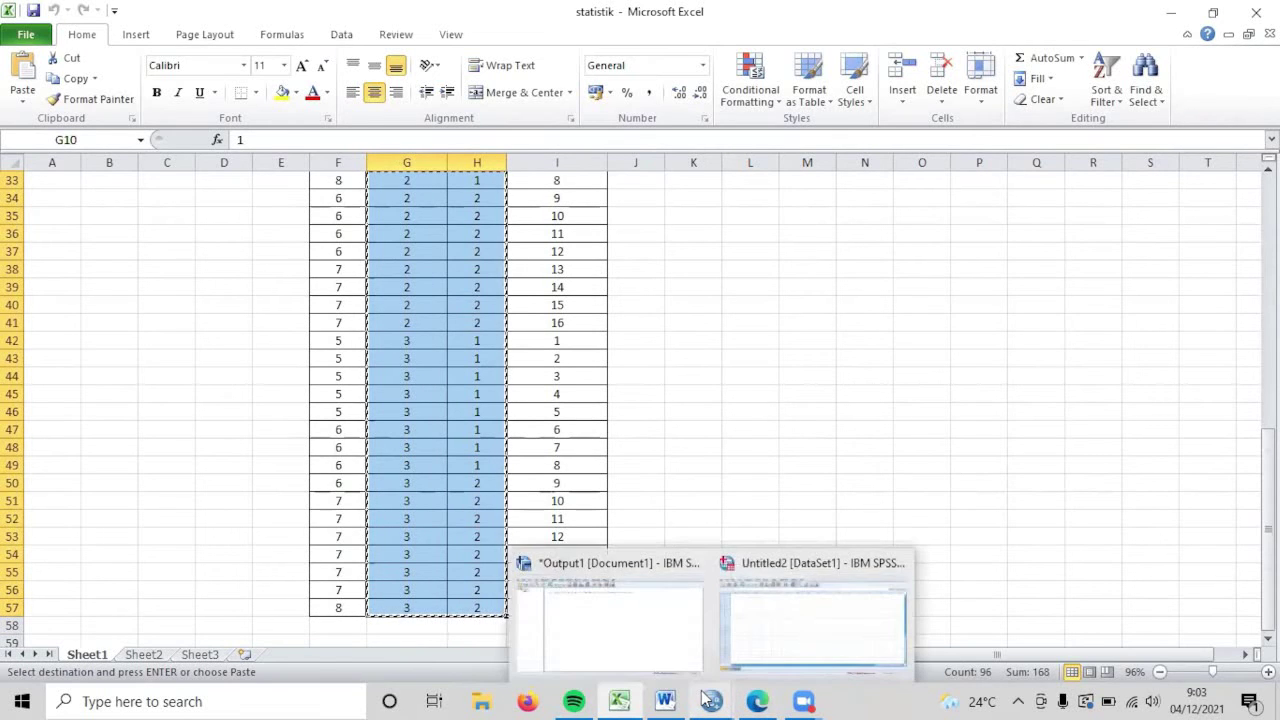
click(589, 606)
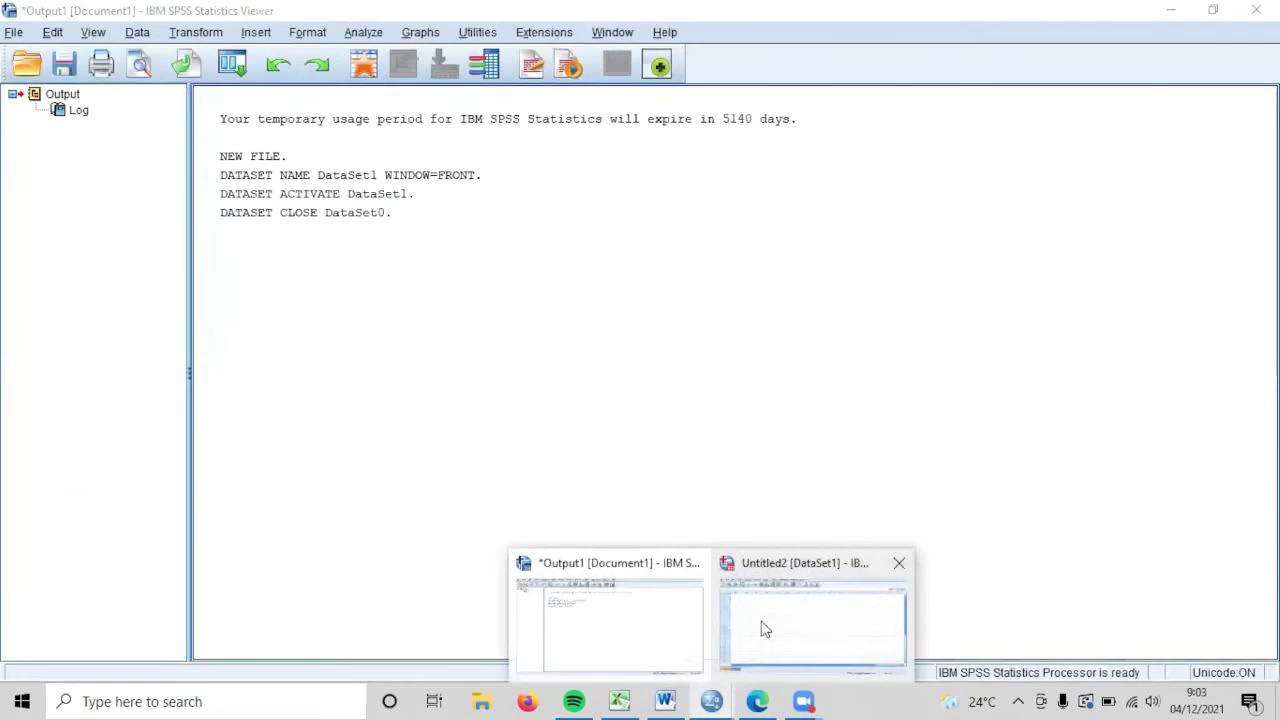
click(764, 627)
click(84, 147)
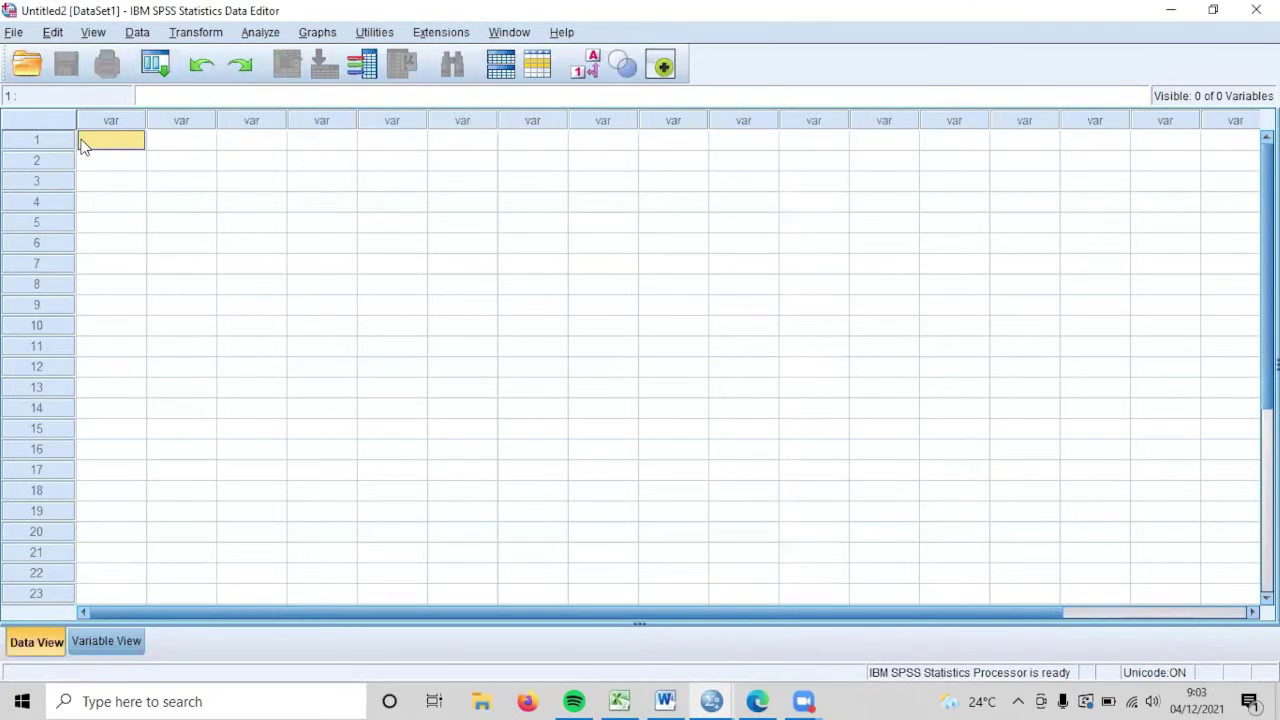
key(ctrl+v)
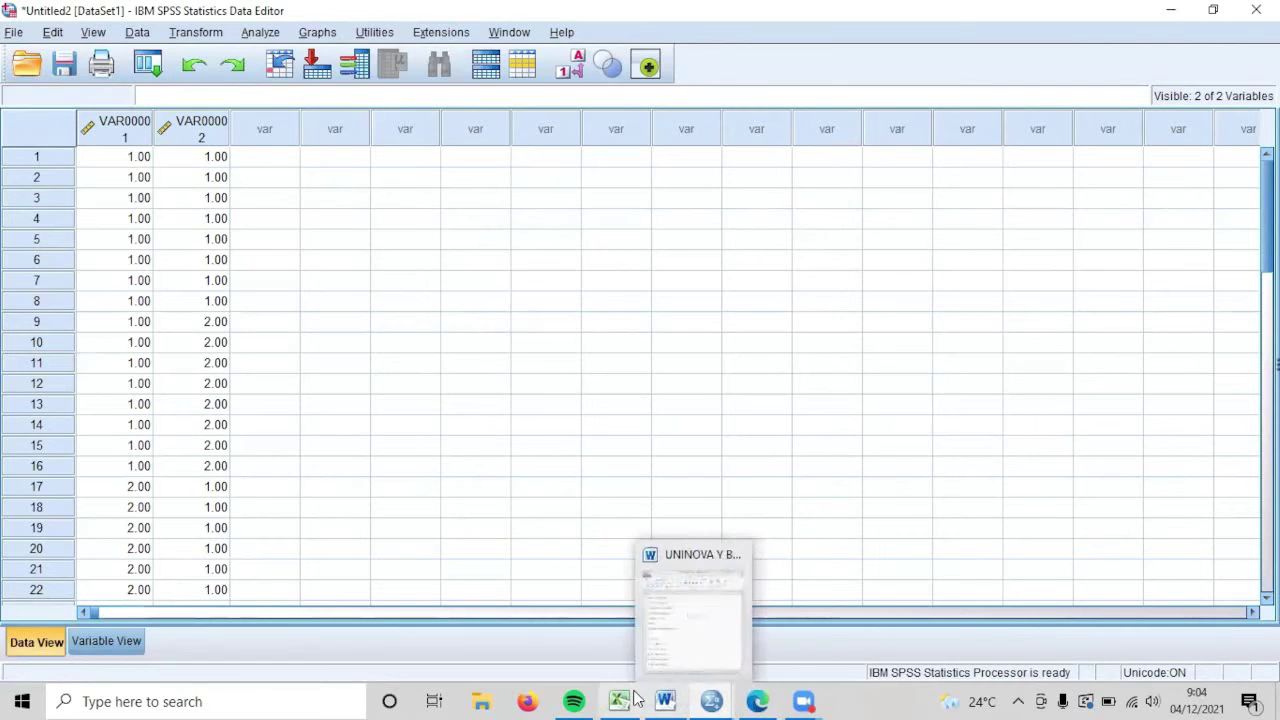
- Copy the skor values in F10:F57 of the Excel sheet into the third column of the SPSS dataset
mouse_move(627, 697)
click(609, 643)
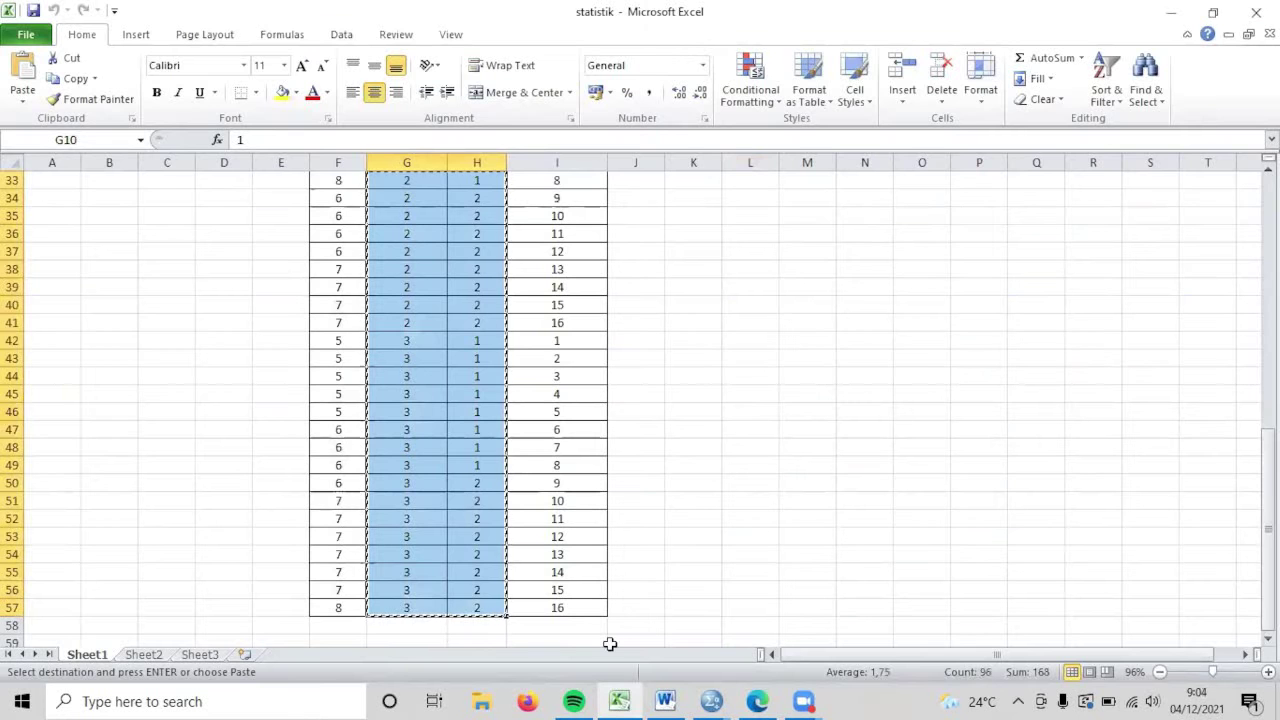
click(278, 269)
key(Up)
key(Up)
key(Up)
key(Up)
key(Up)
key(Up)
key(Up)
key(Up)
key(Up)
key(Up)
key(Up)
key(Up)
key(Up)
key(Up)
key(Up)
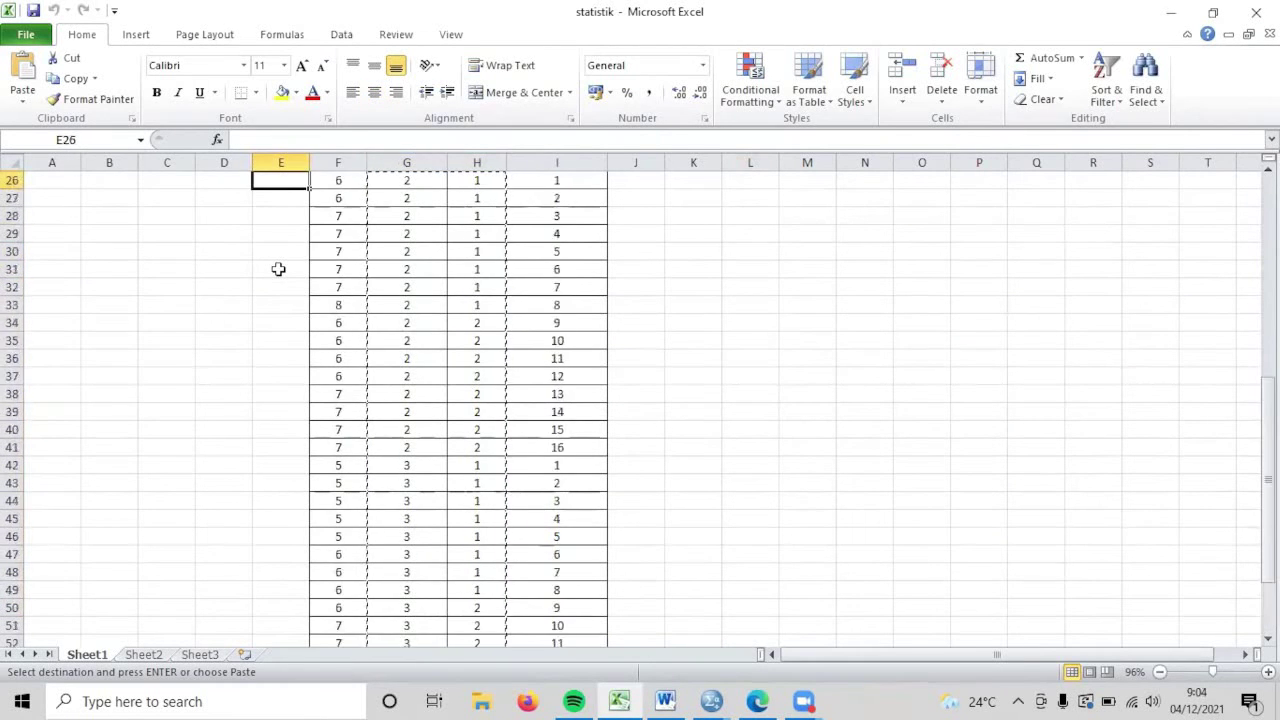
key(Up)
key(Up)
key(Up)
key(Up)
key(Up)
key(Up)
key(Up)
key(Up)
key(Up)
key(Up)
key(Up)
key(Up)
key(Up)
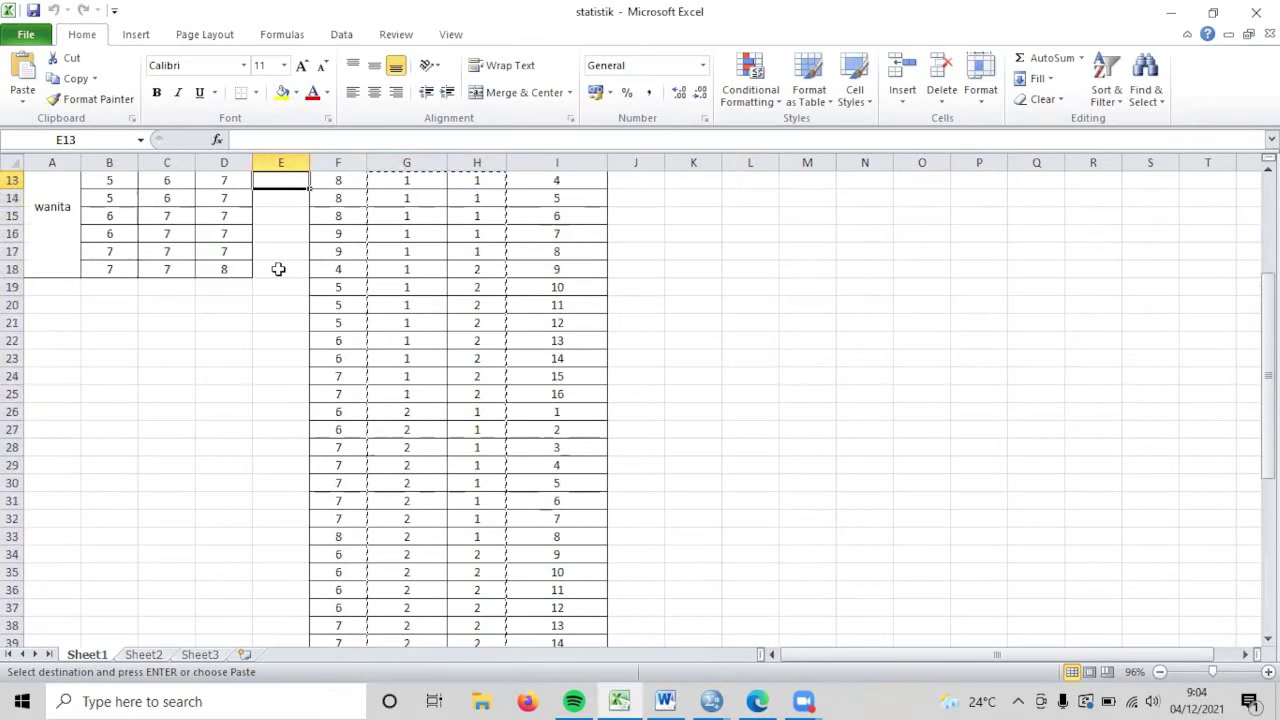
scroll(278, 269, up, 1)
click(343, 226)
scroll(343, 300, up, 3)
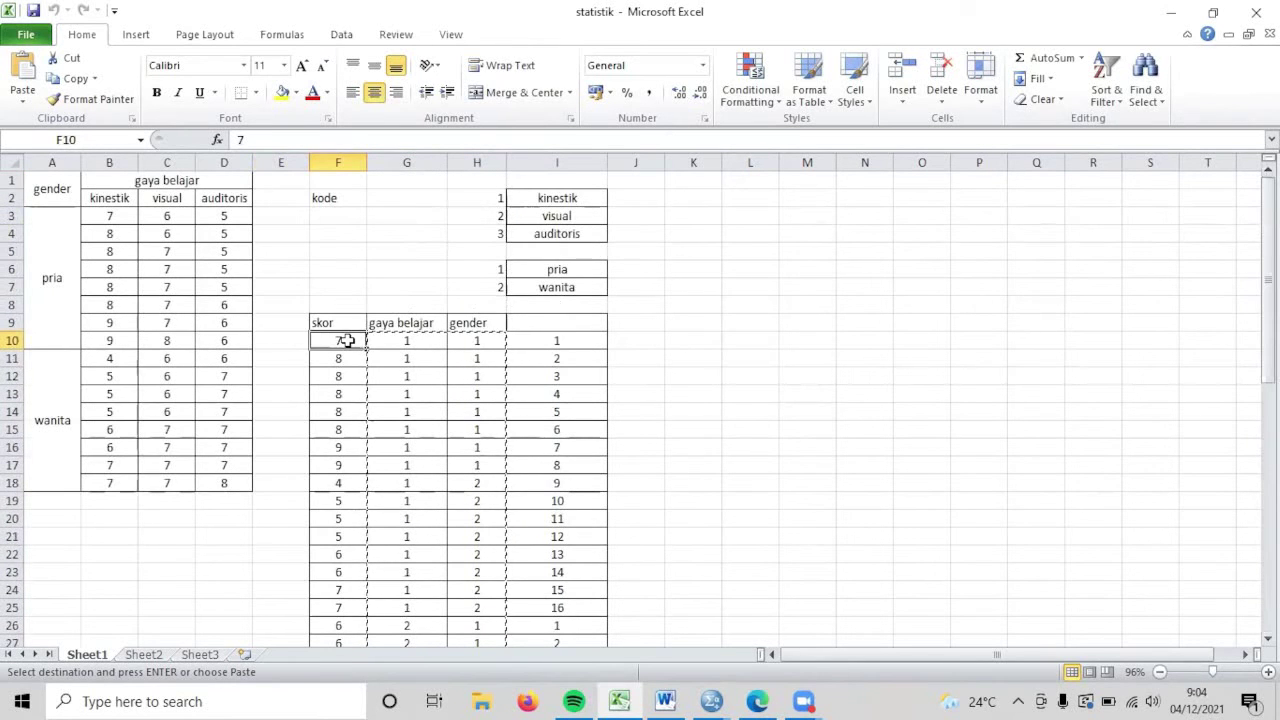
drag(343, 341, 333, 608)
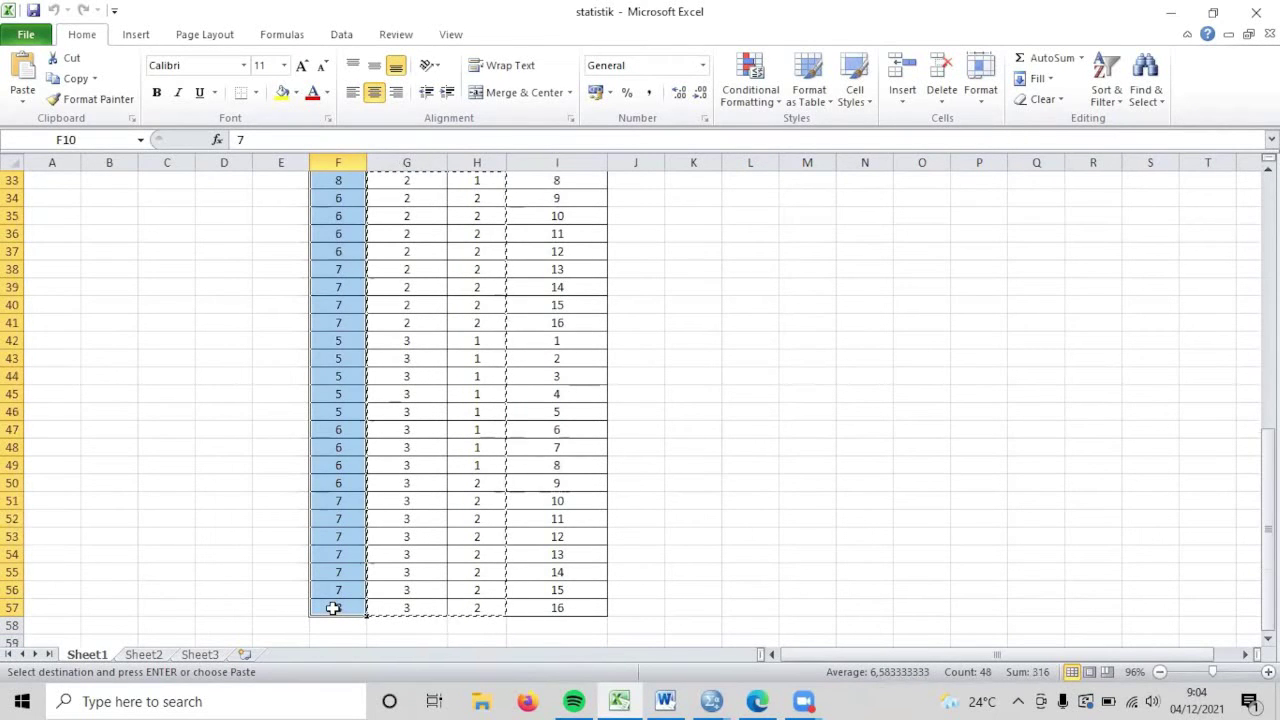
key(ctrl+c)
mouse_move(716, 700)
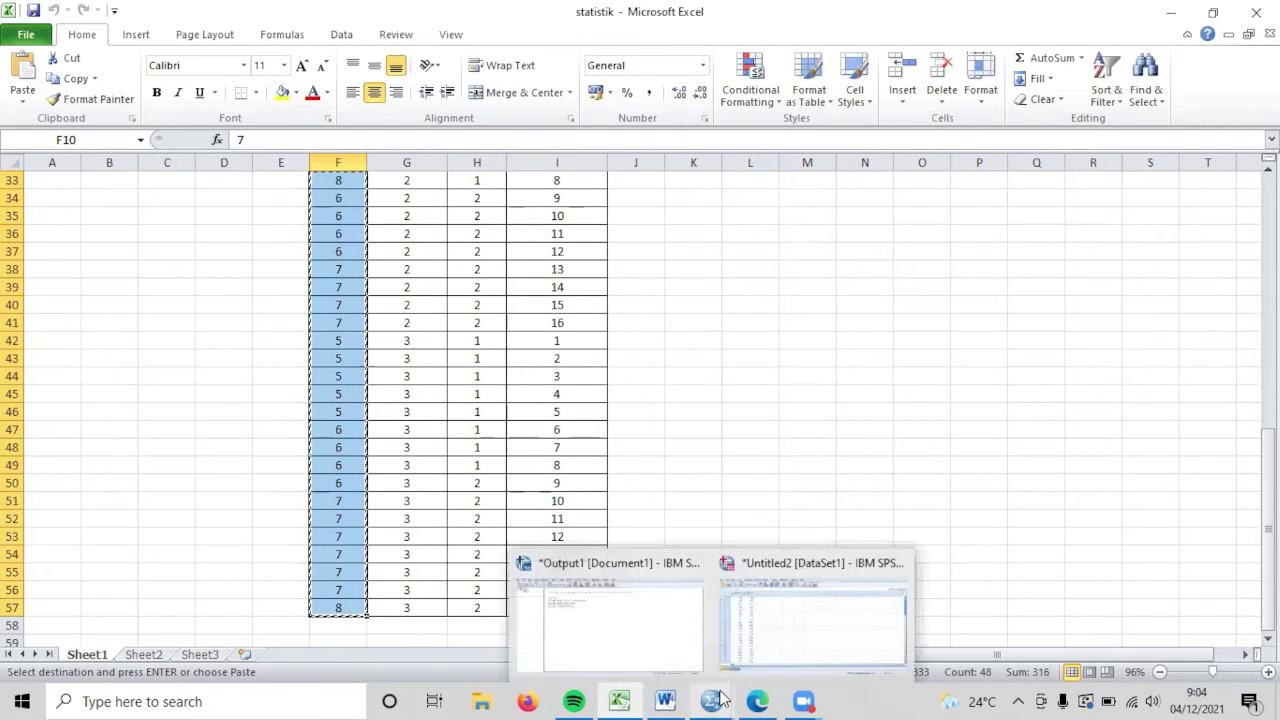
click(783, 632)
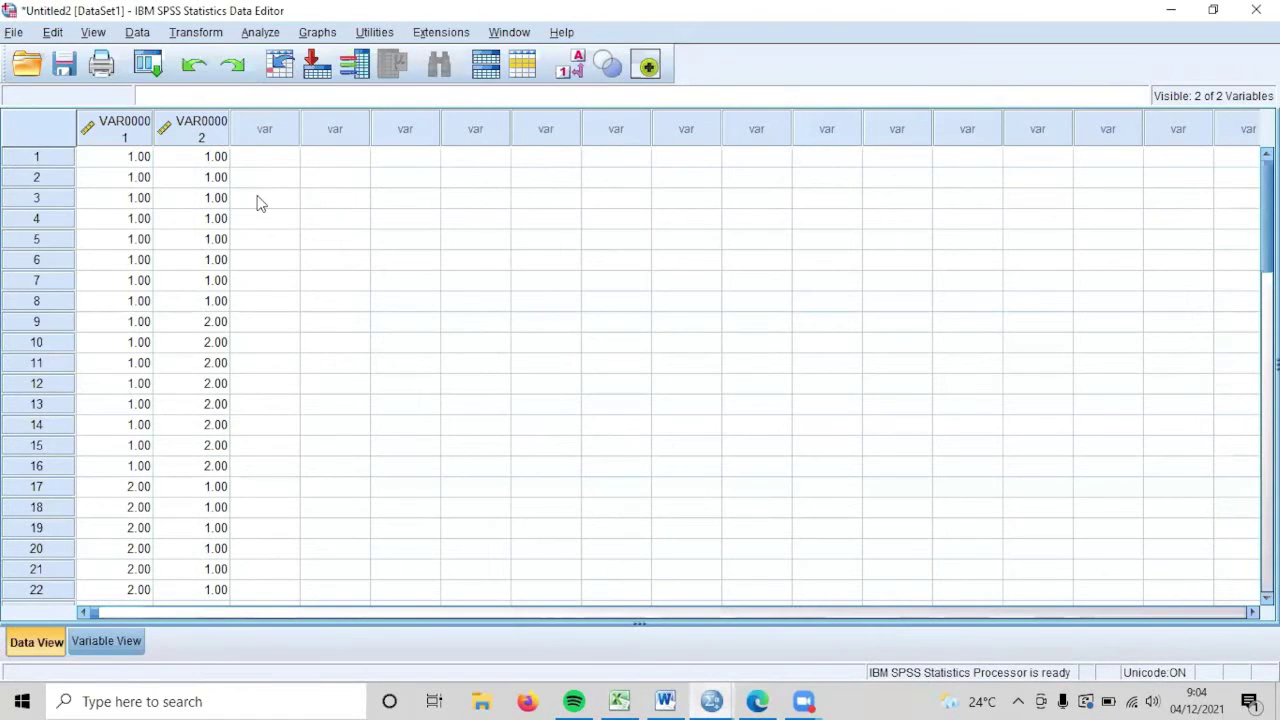
click(268, 160)
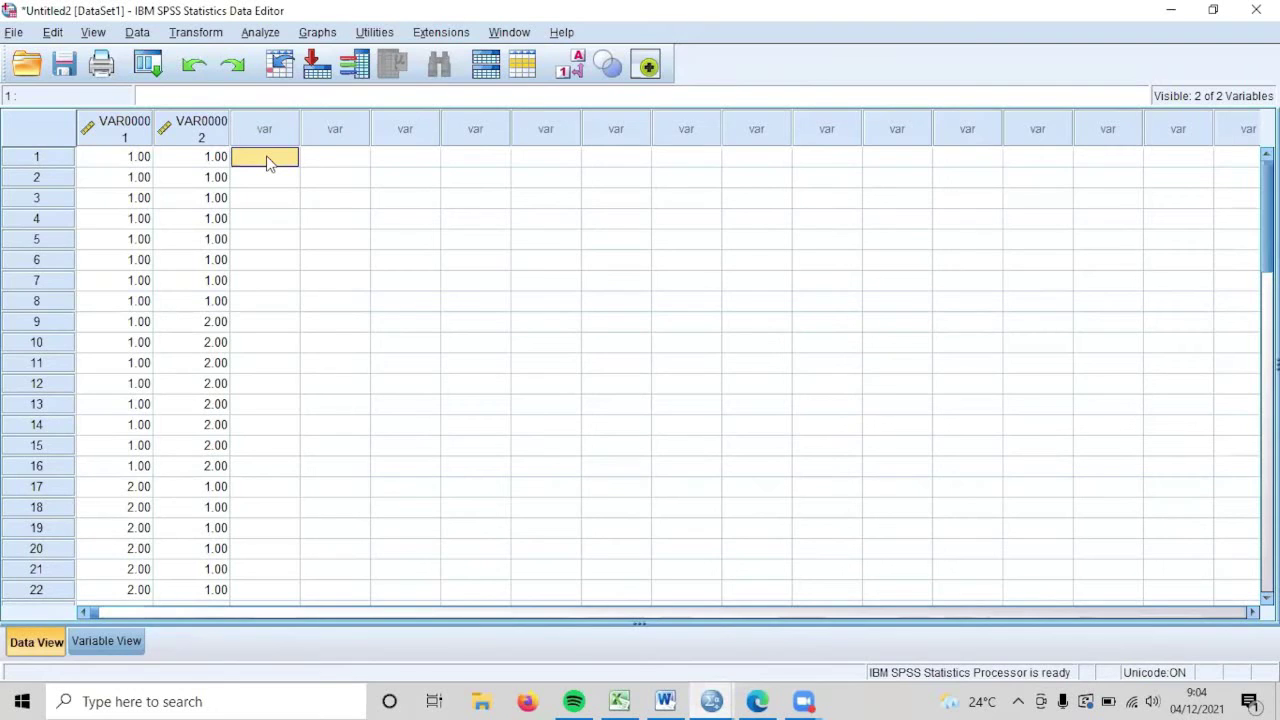
key(ctrl+v)
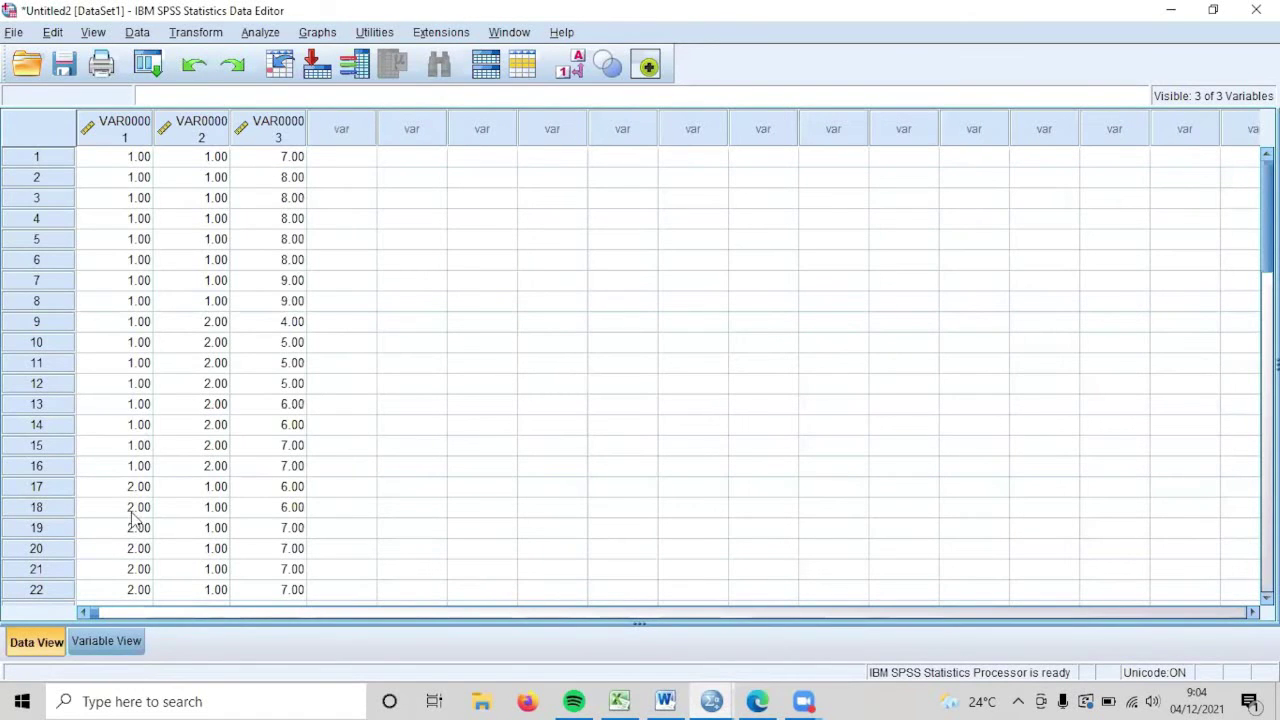
- Rename the three dataset variables in Variable View as A, B and Y
click(134, 644)
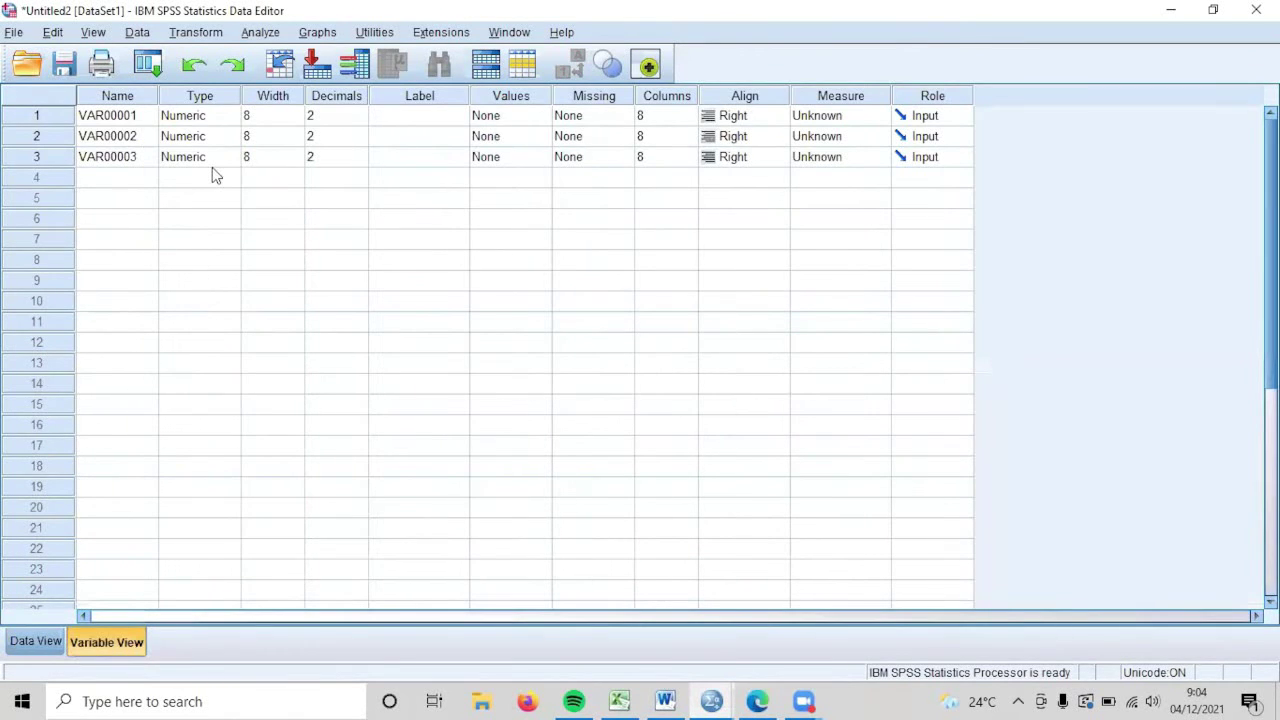
click(141, 115)
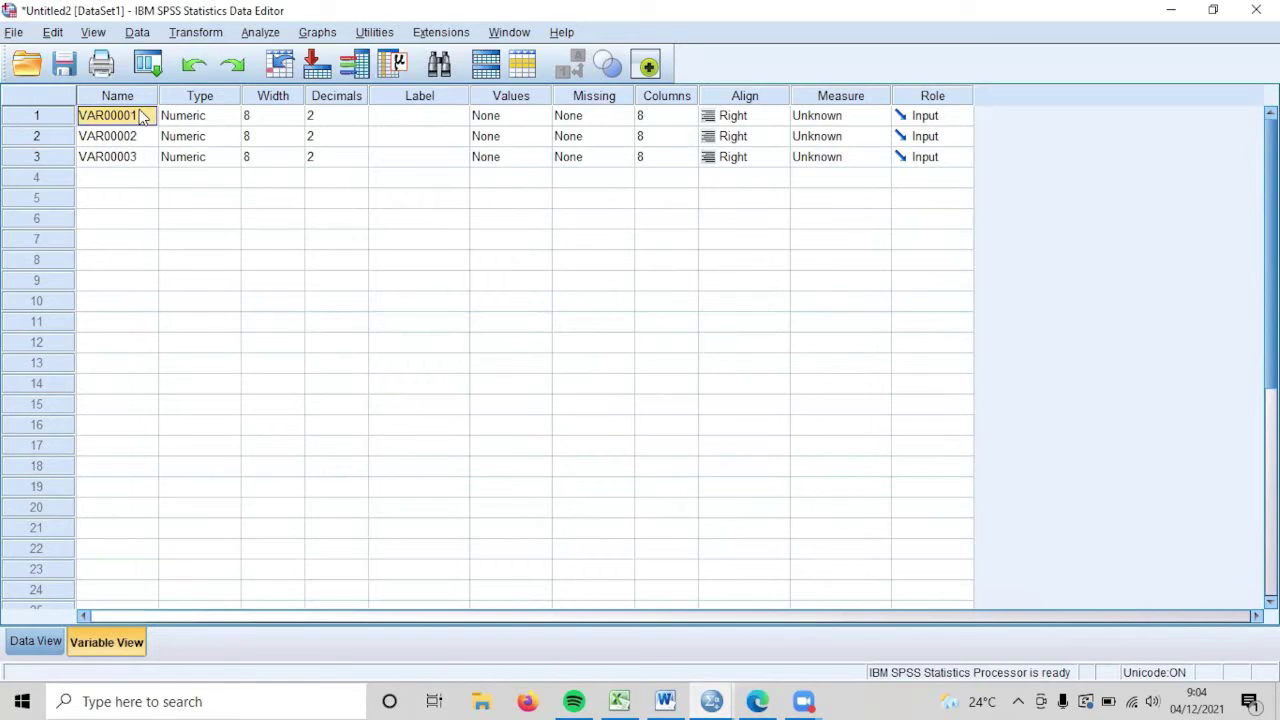
text(A)
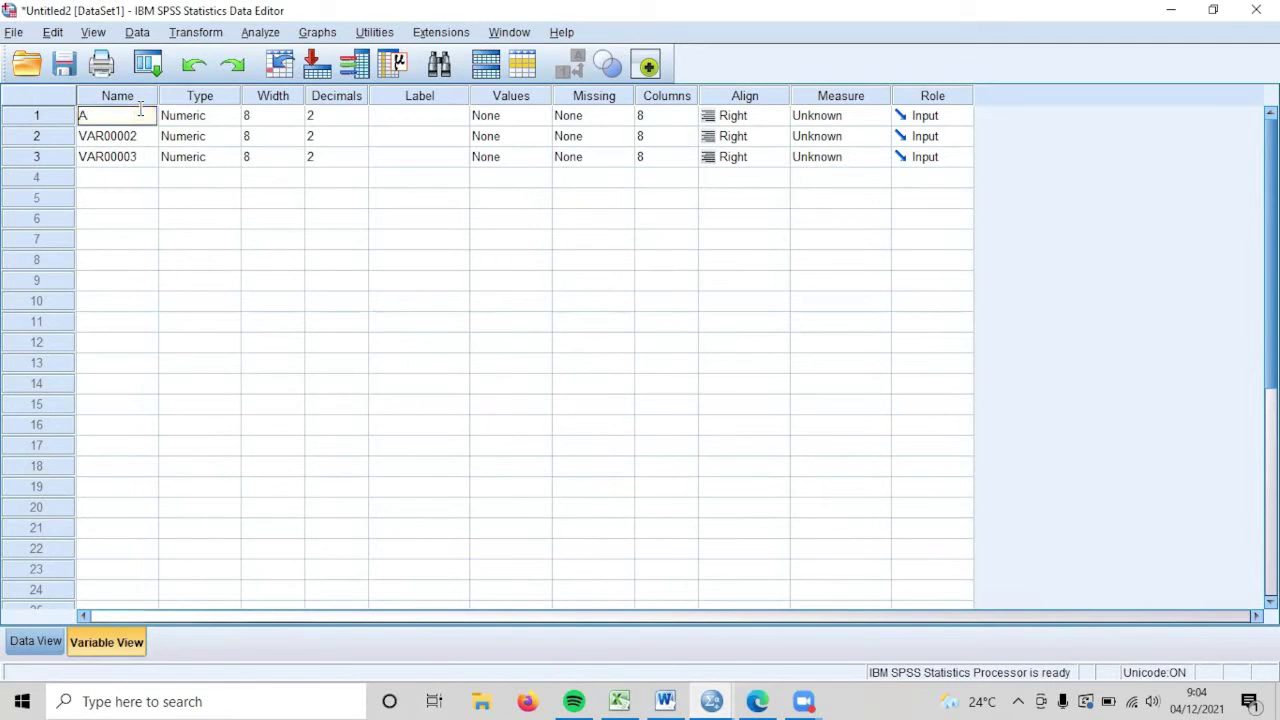
click(136, 142)
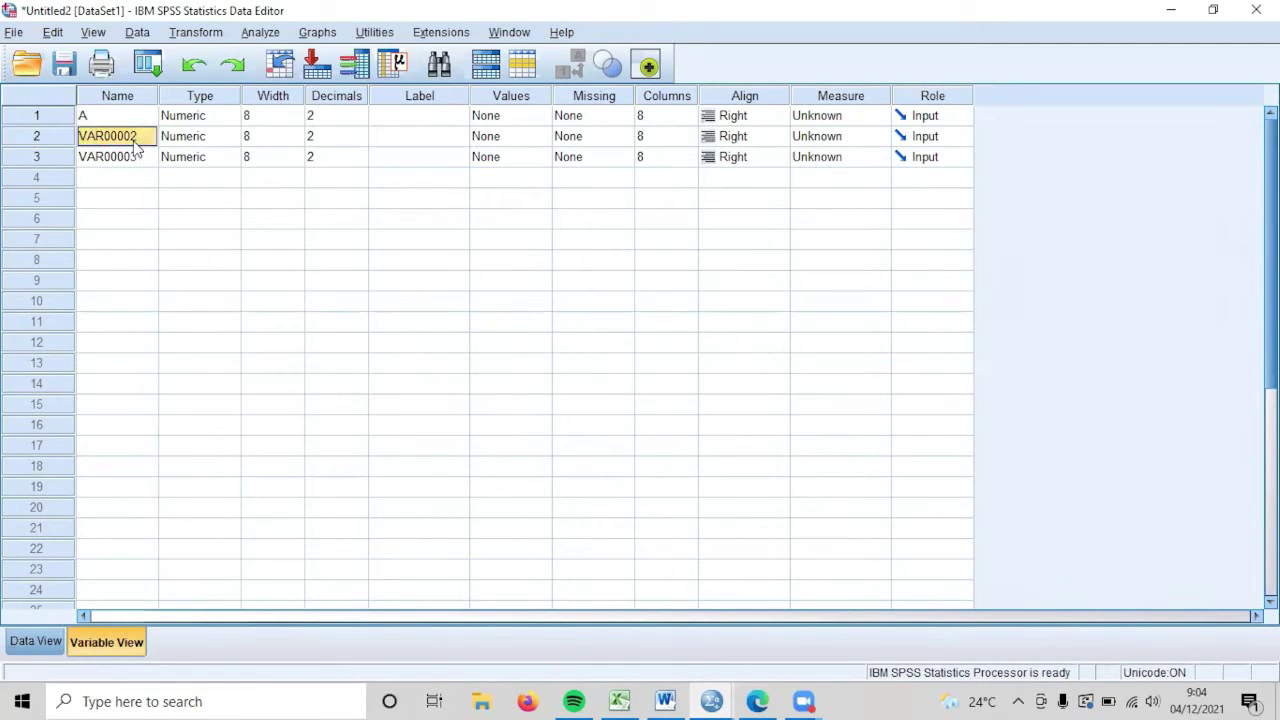
text(B)
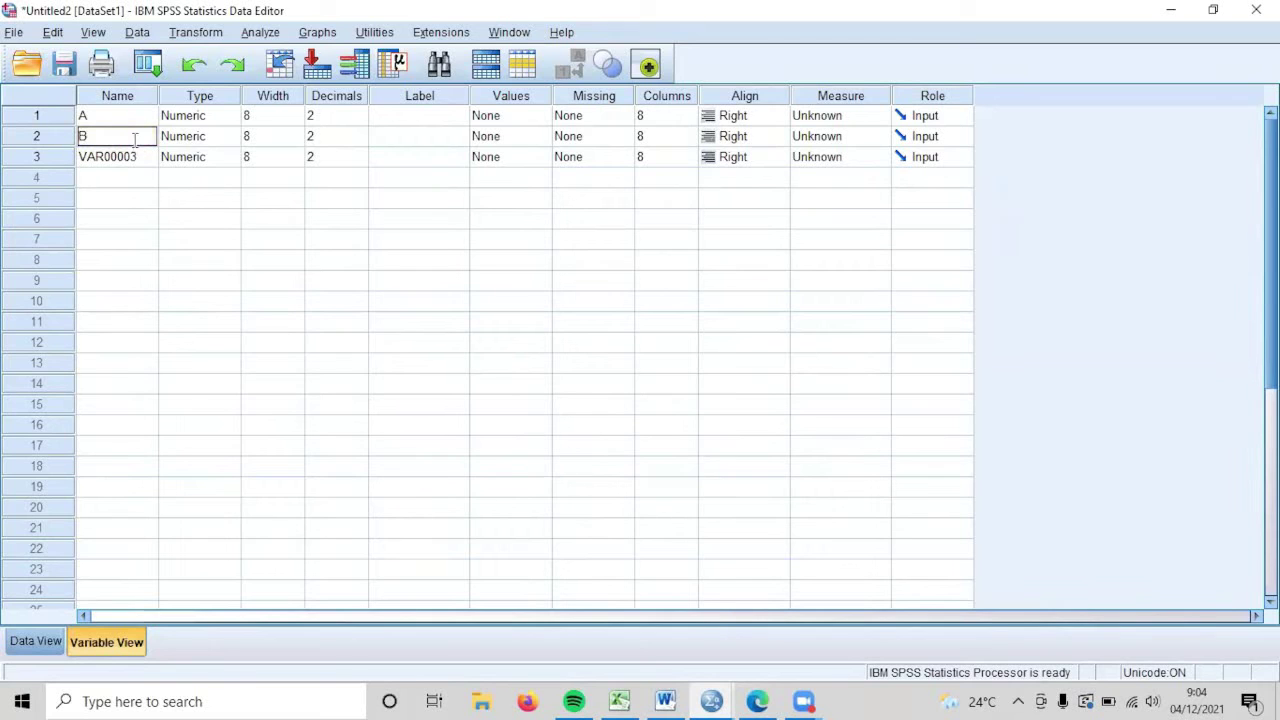
click(136, 161)
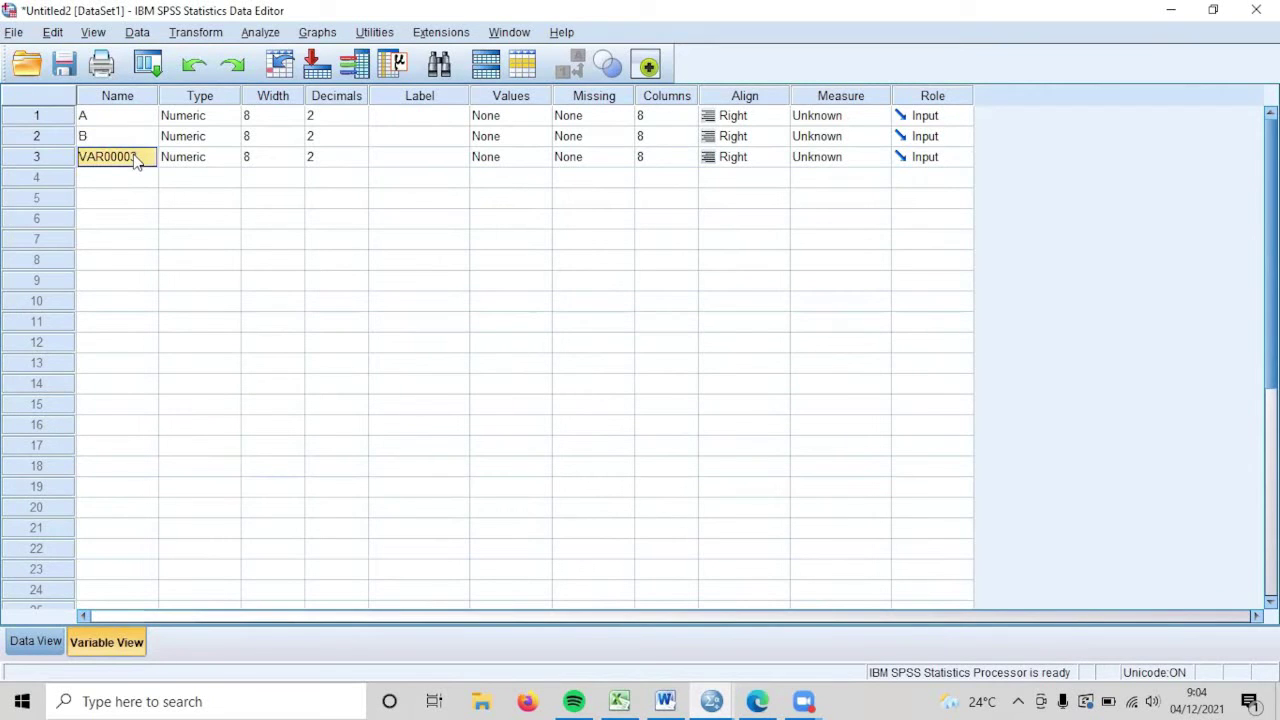
text(Y)
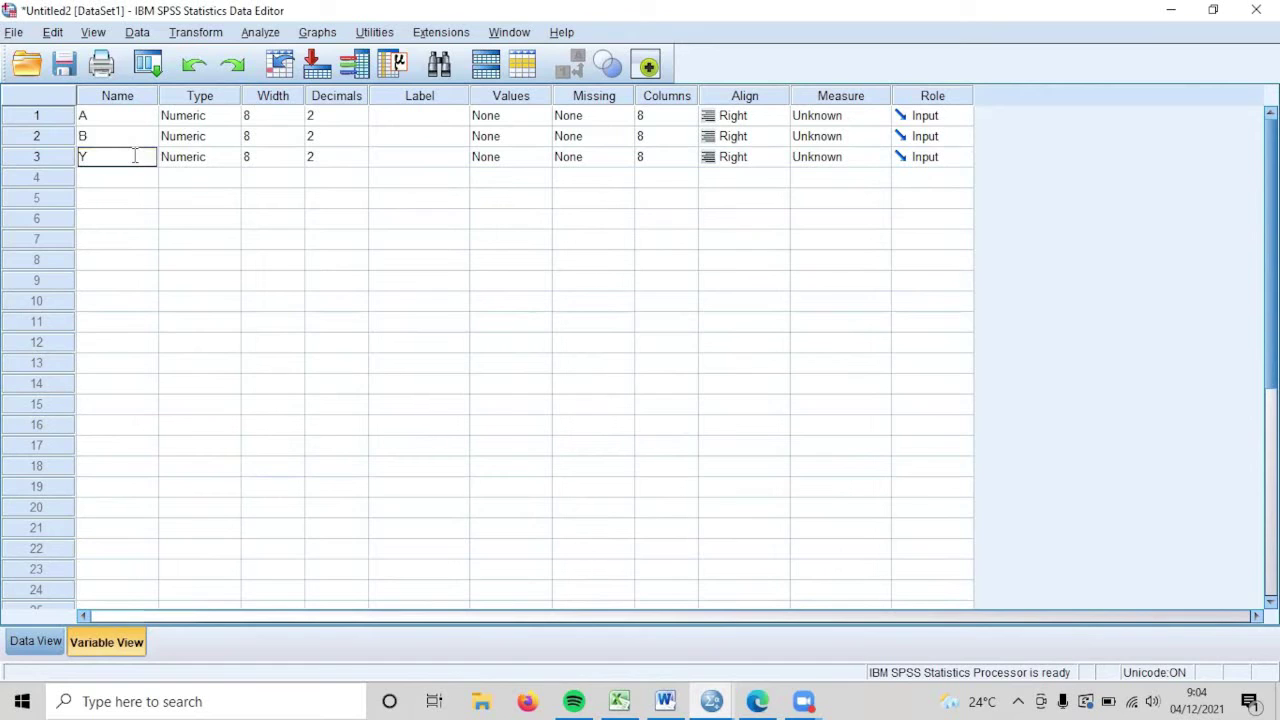
- Label variable A as Gaya Belajar, B as Gender and Y as Pemecahan Masalah
click(405, 120)
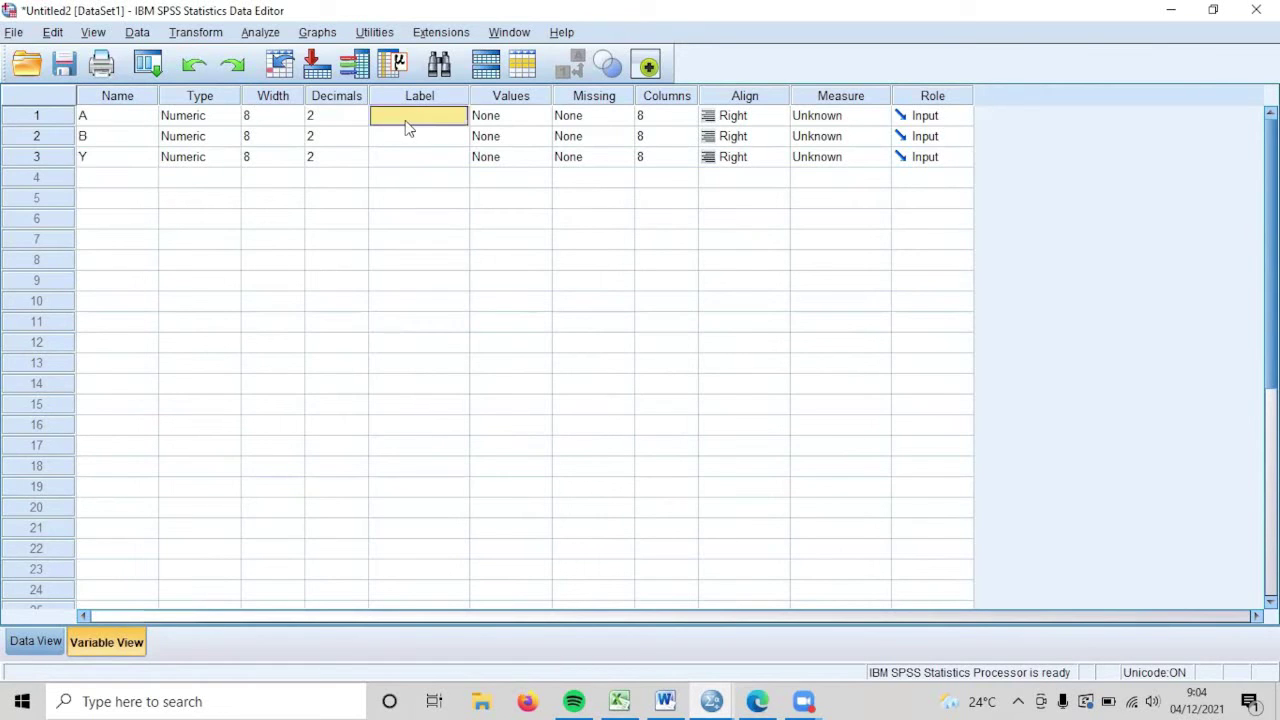
text(Gaaya)
key(BackSpace)
key(BackSpace)
text(ya Belaja)
click(418, 140)
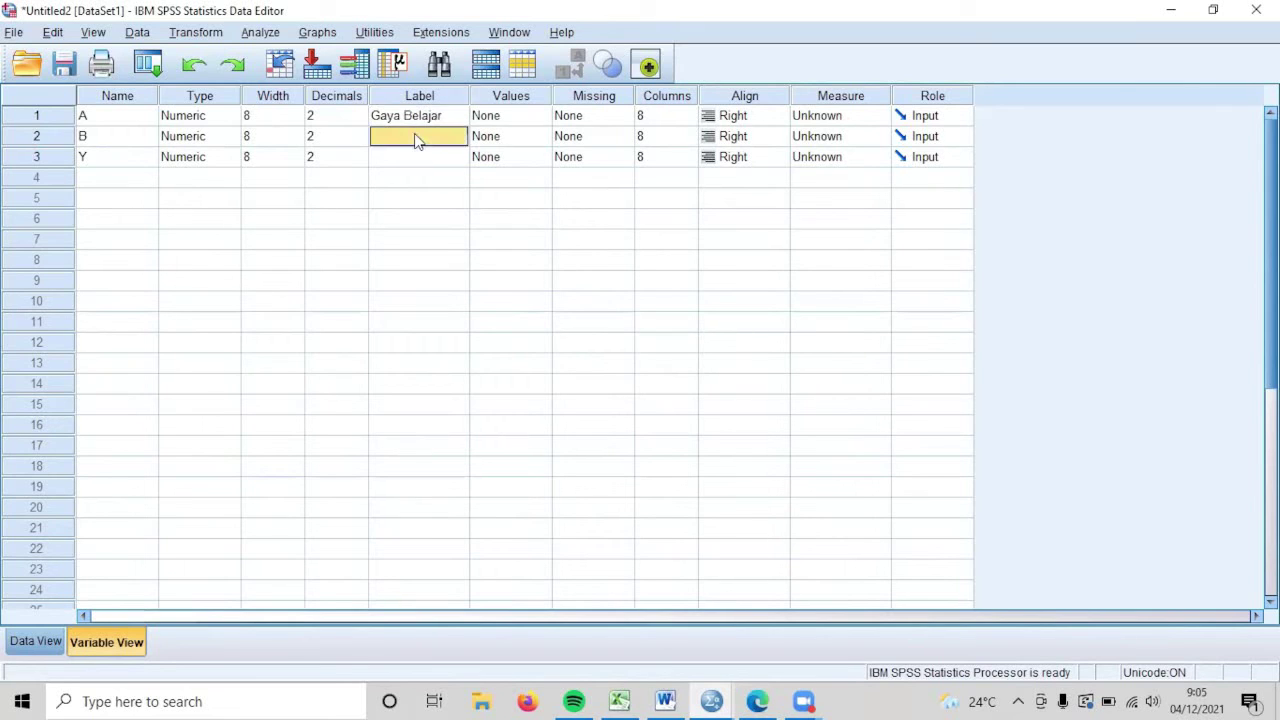
text(Gender)
click(421, 160)
text(Peme)
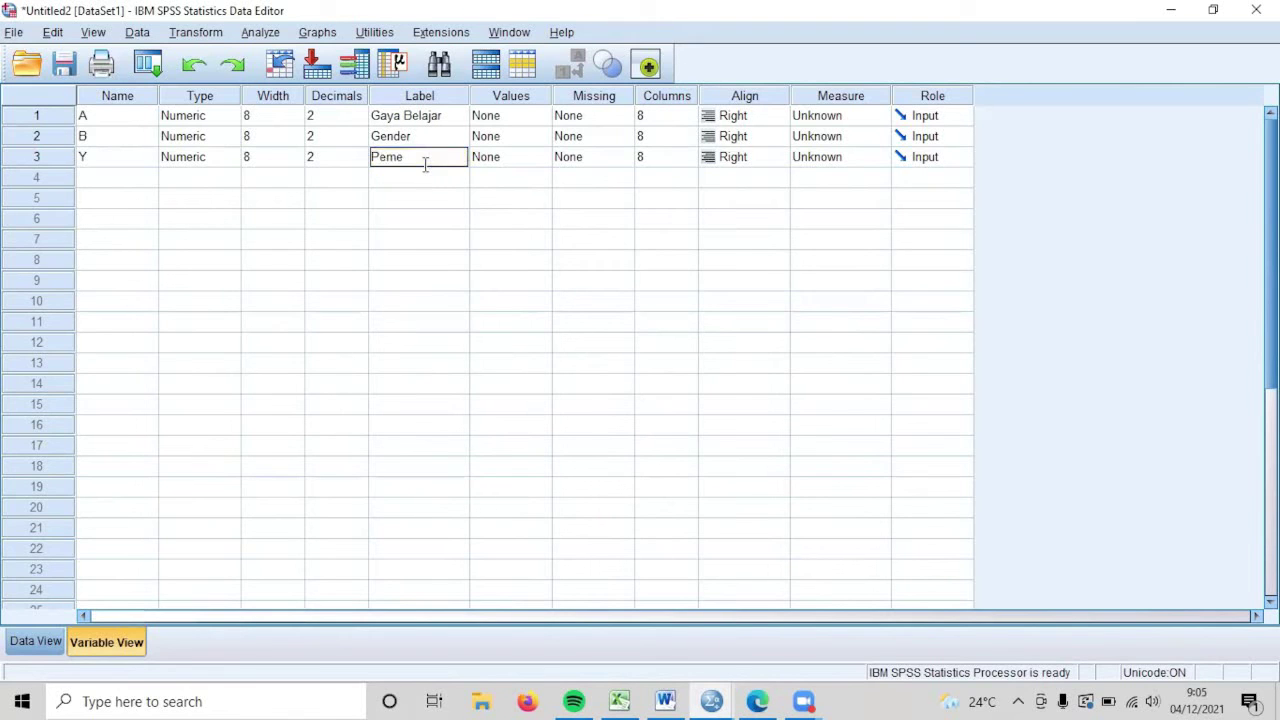
text(cahan Masalah)
- Open the value labels of variable A and add the label "gaya kinestetik" for value 1
click(517, 119)
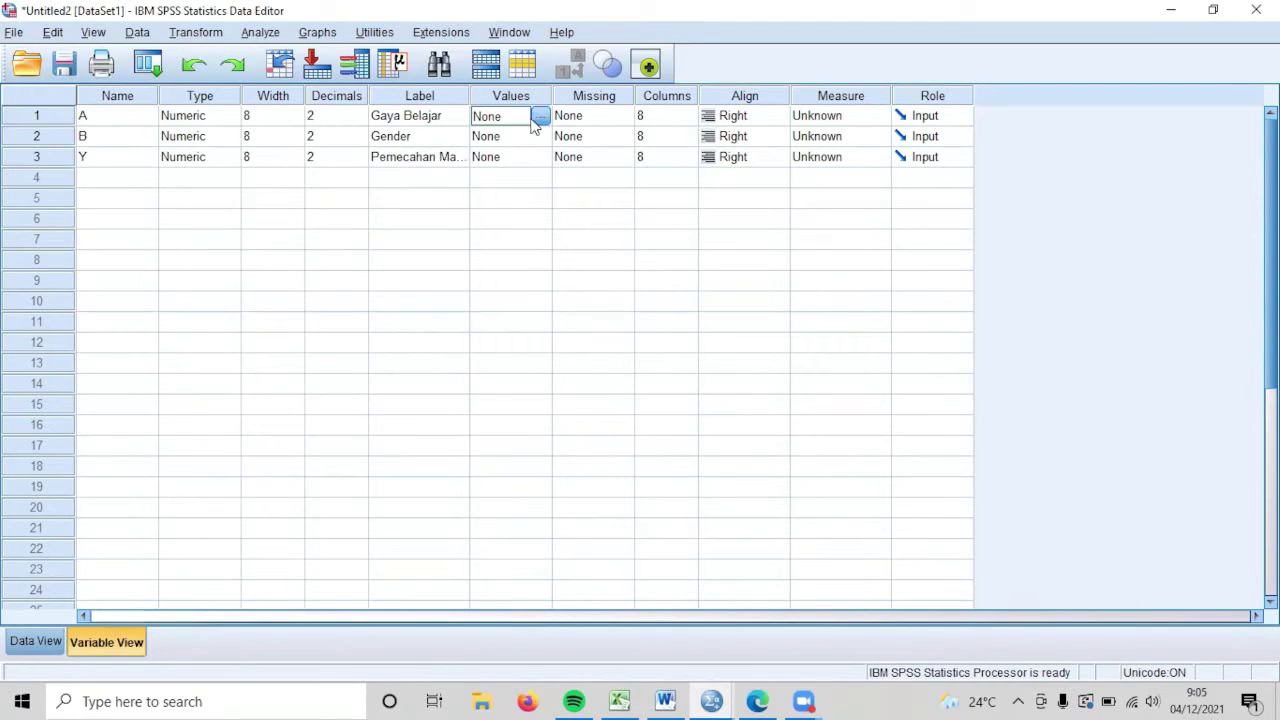
click(540, 117)
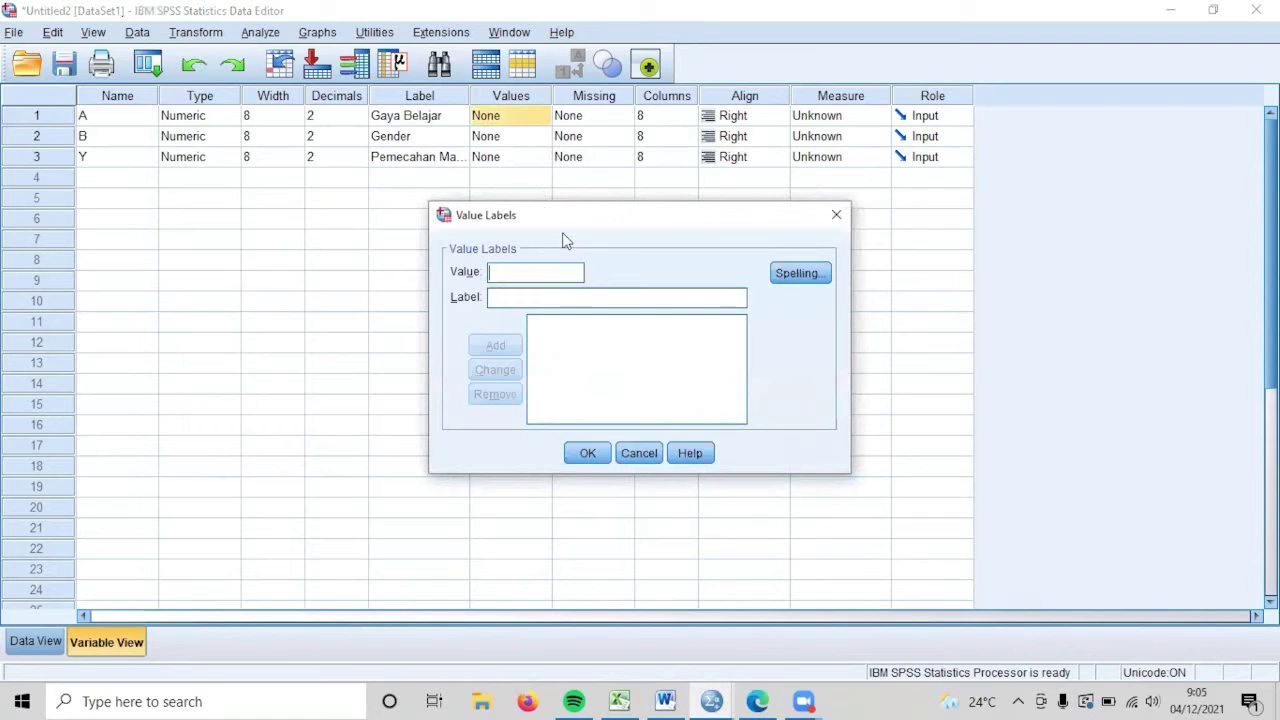
text(1)
click(582, 296)
text(gaya kines)
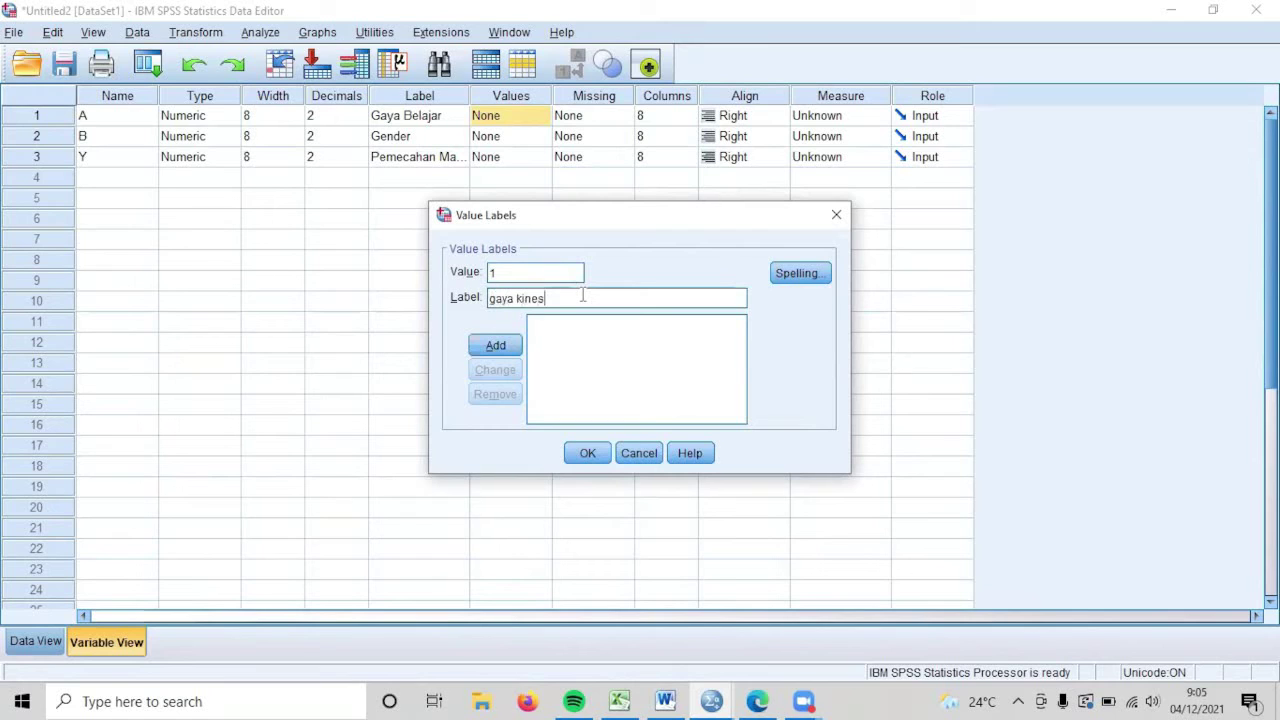
text(tetik)
click(495, 345)
- Add the value labels 2 = "visual" and 3 = "audiotoris" for variable A and apply them
click(537, 277)
text(2)
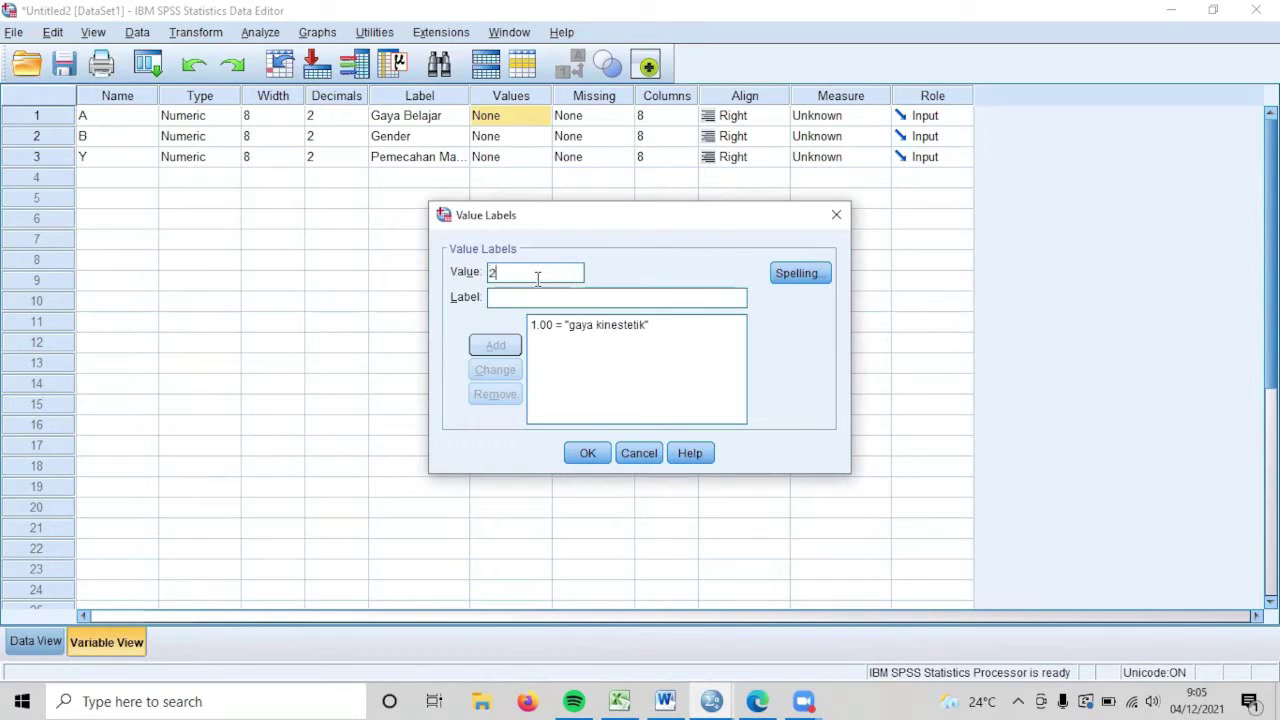
click(539, 294)
text(visual)
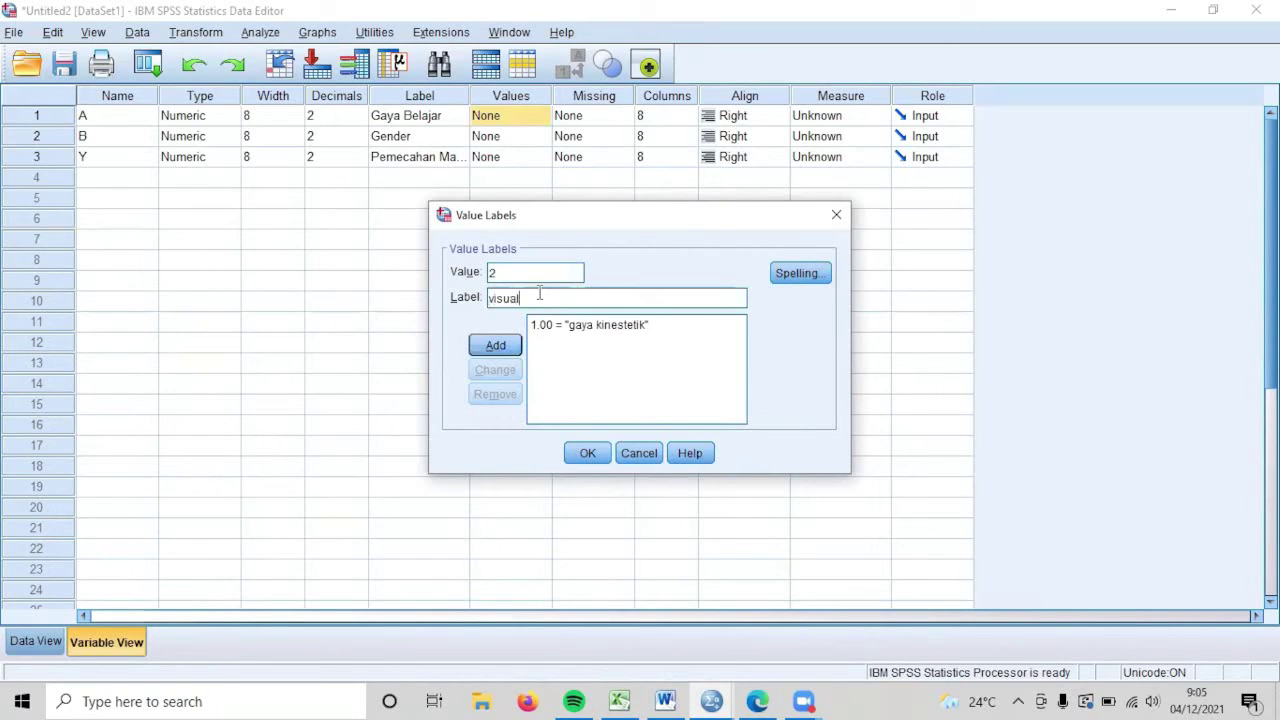
click(513, 348)
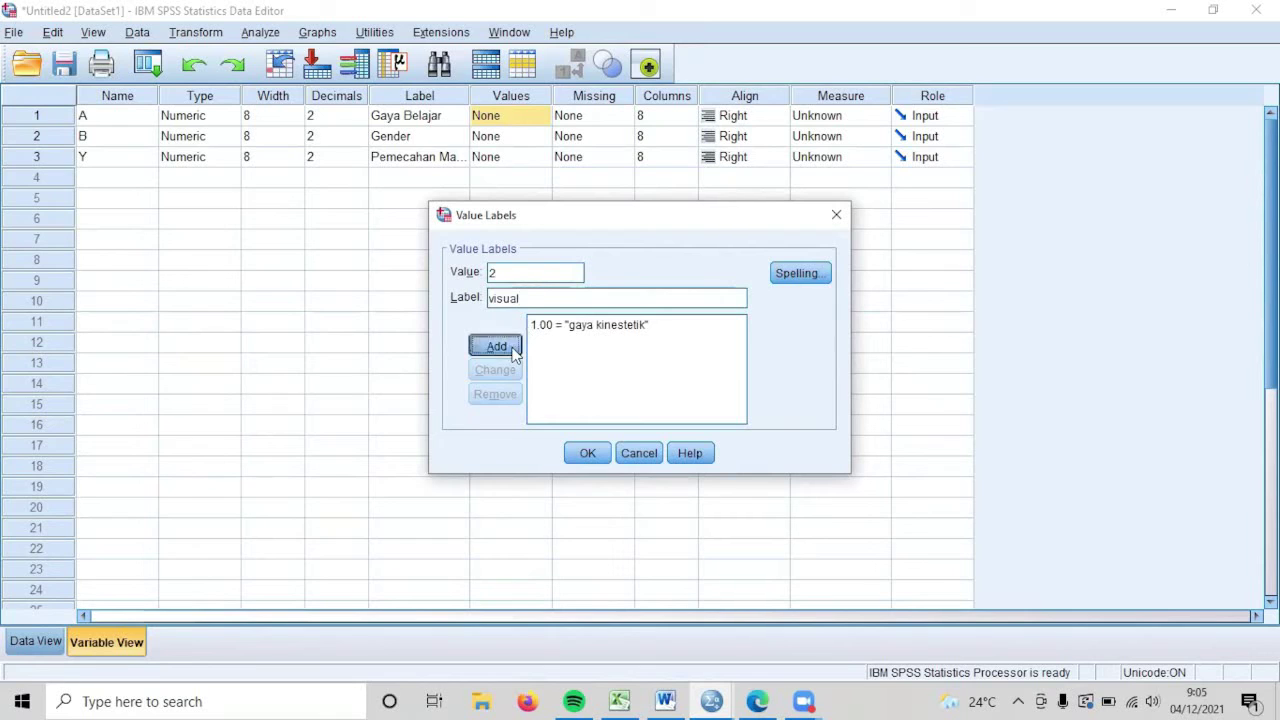
click(532, 277)
text(3)
click(586, 300)
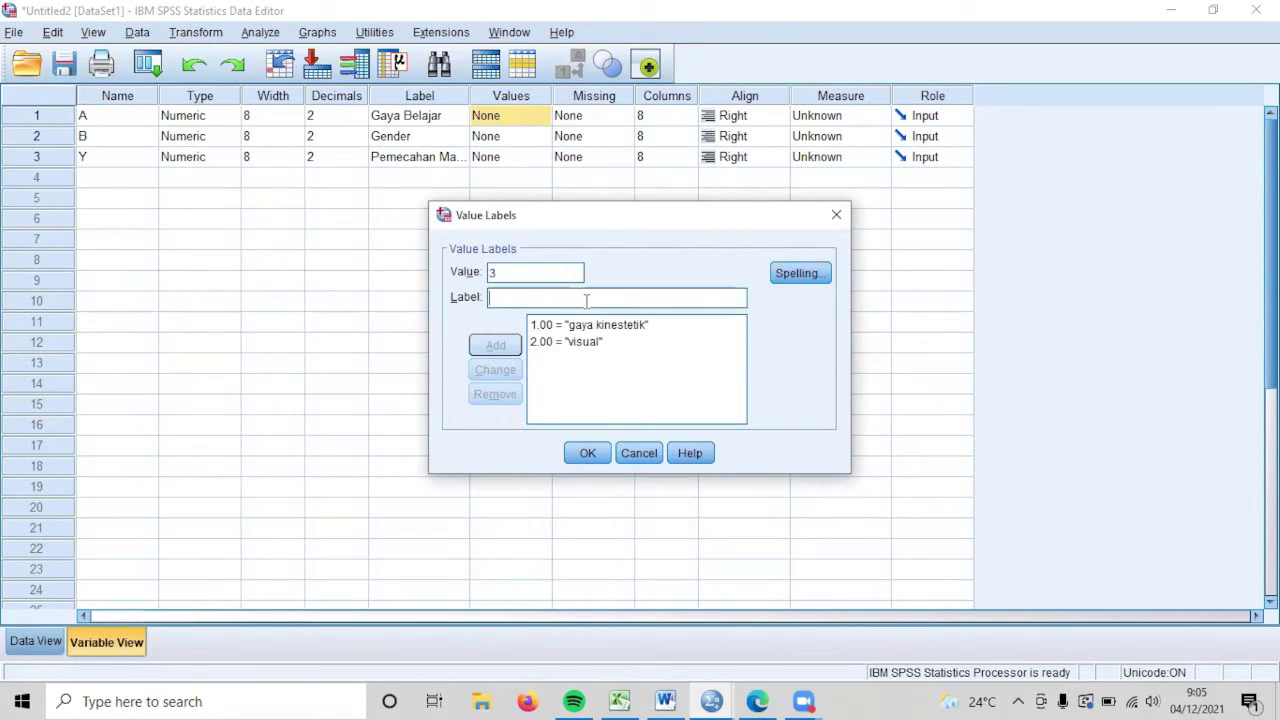
text(au)
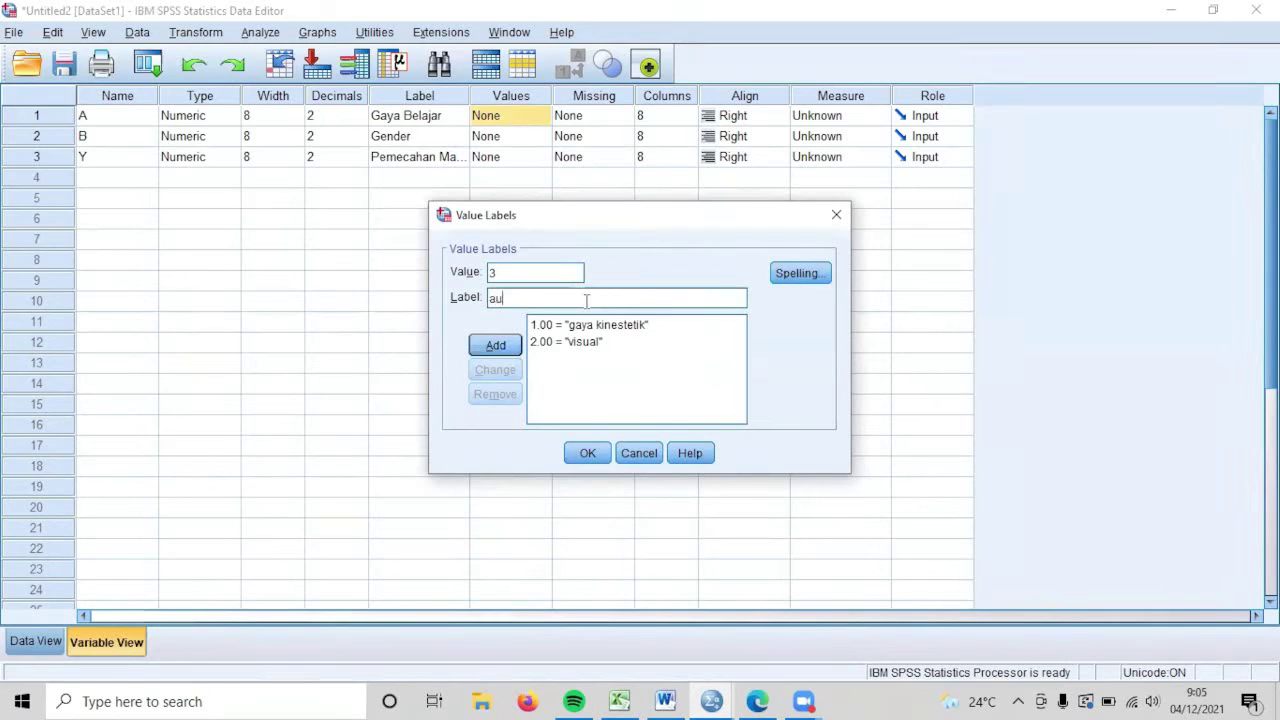
text(diotoris)
click(510, 347)
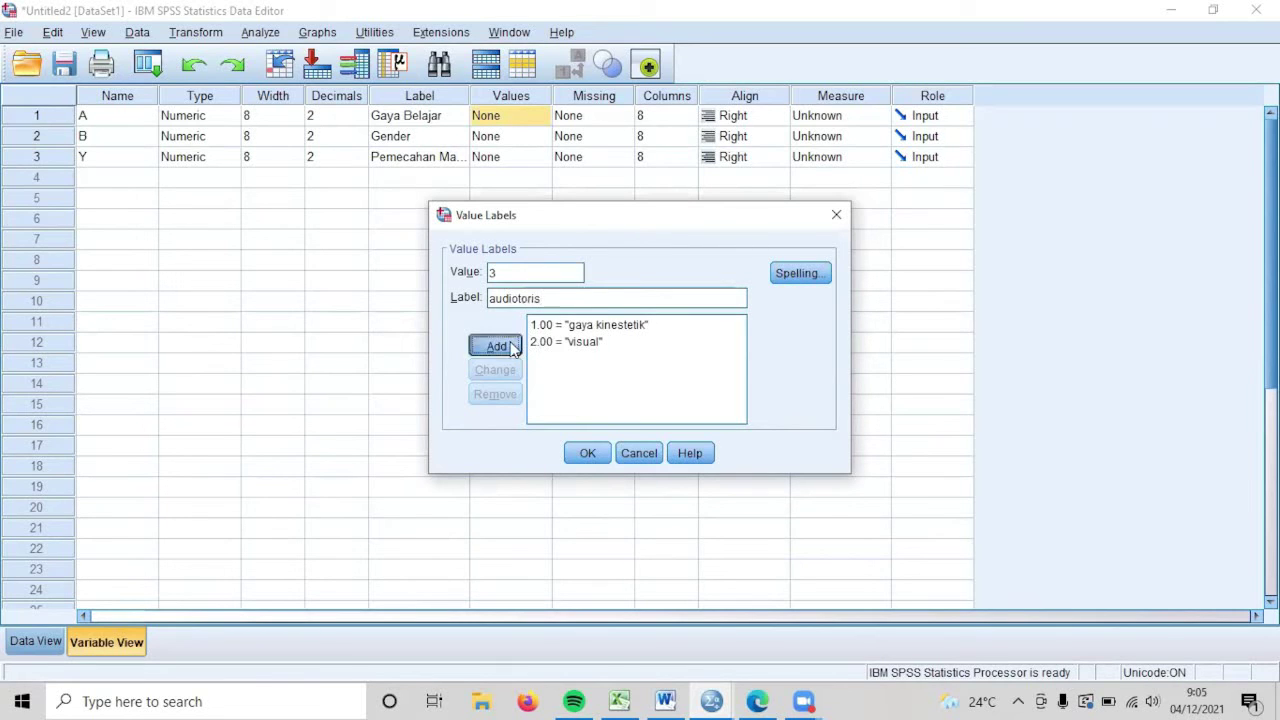
click(584, 455)
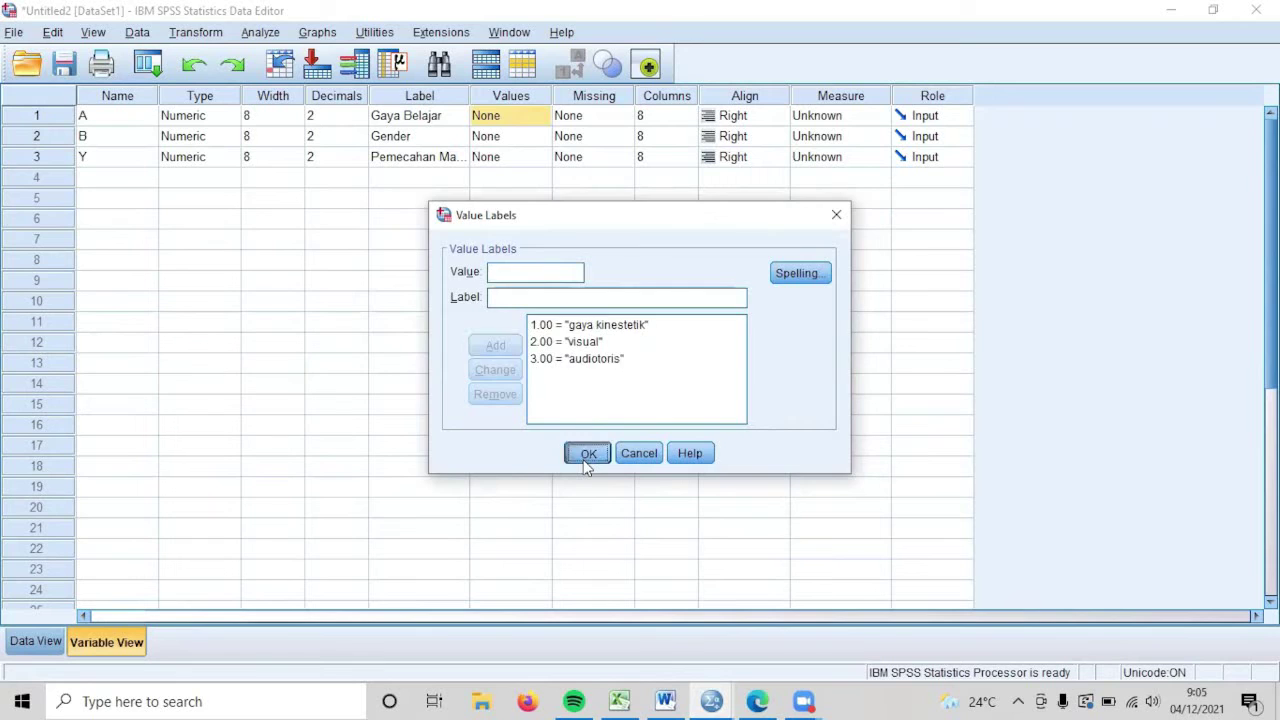
- Set the decimals of variables A, B and Y to 0
click(355, 116)
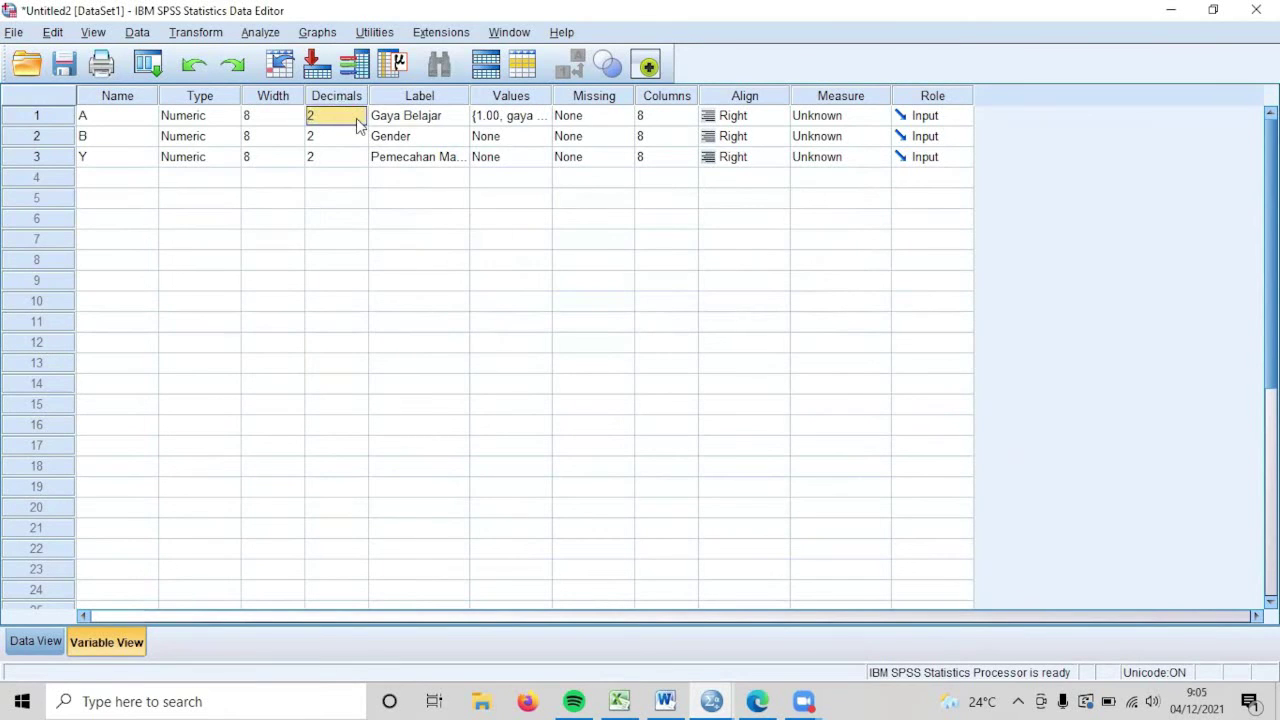
click(359, 121)
click(359, 121)
click(356, 136)
click(359, 132)
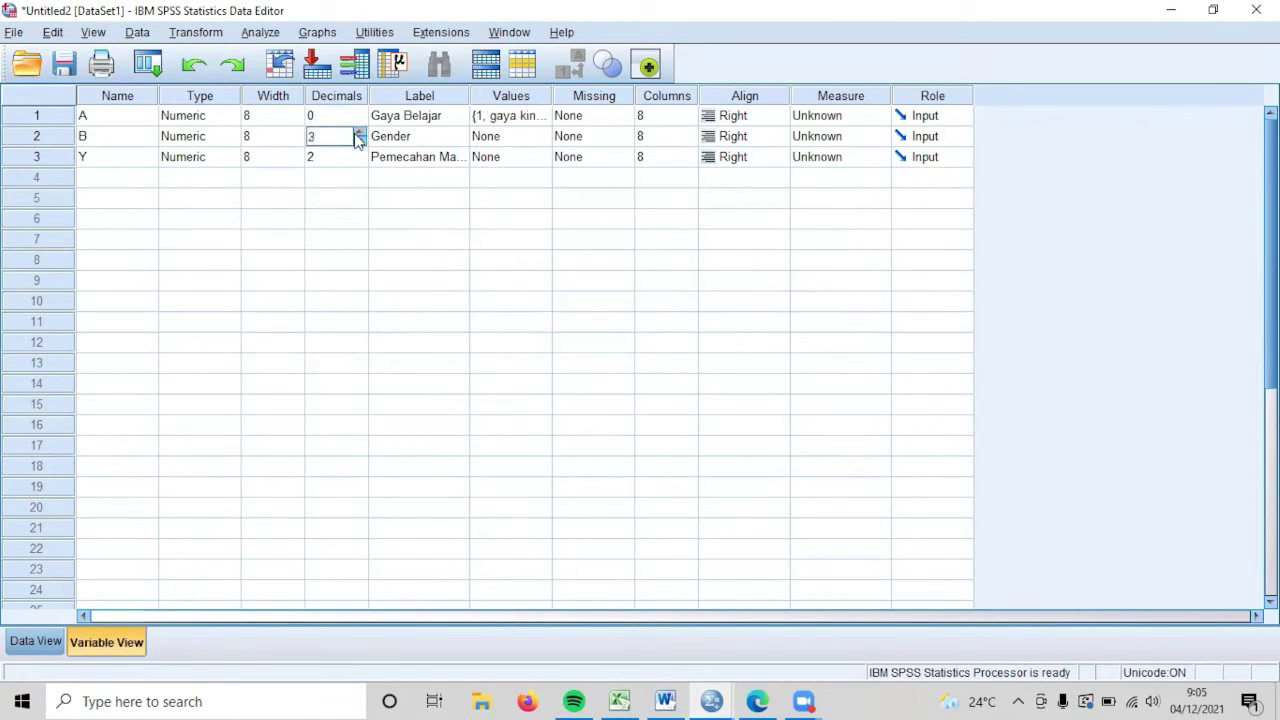
click(359, 140)
click(359, 140)
click(359, 140)
click(350, 160)
click(359, 161)
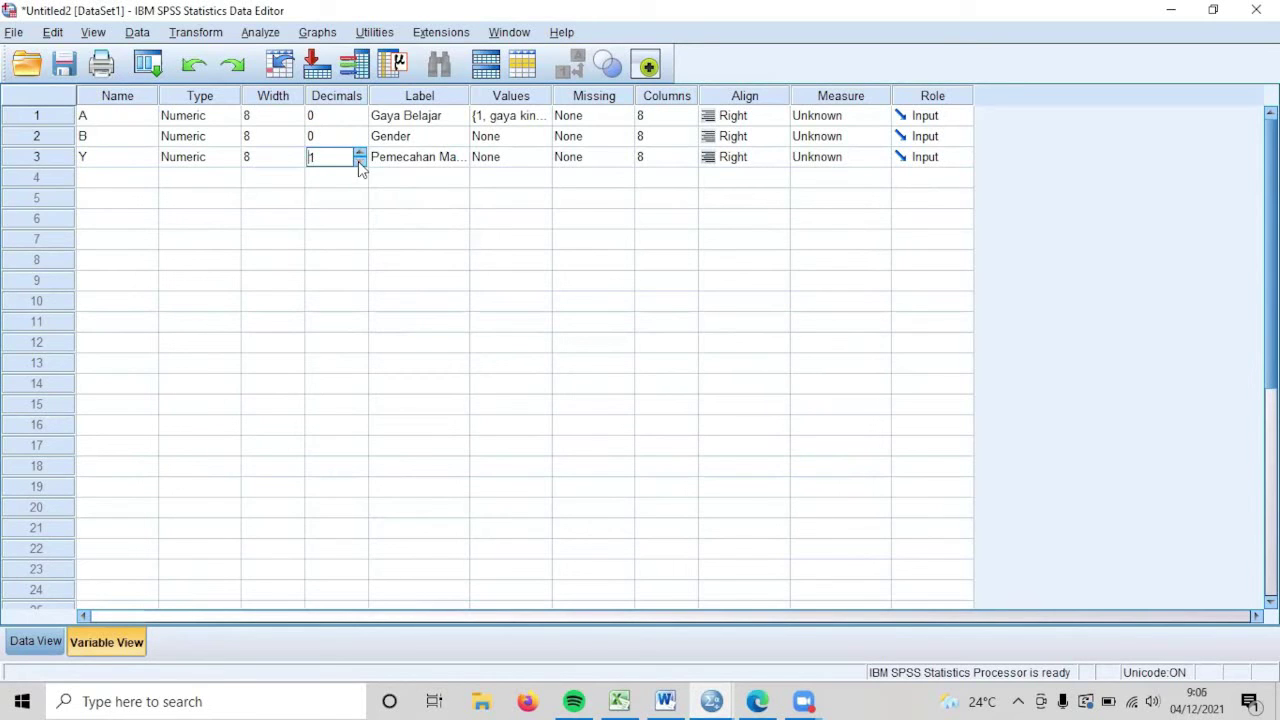
click(359, 161)
- Define the value labels 1 = "pria" and 2 = "wanita" for the Gender variable B
click(508, 137)
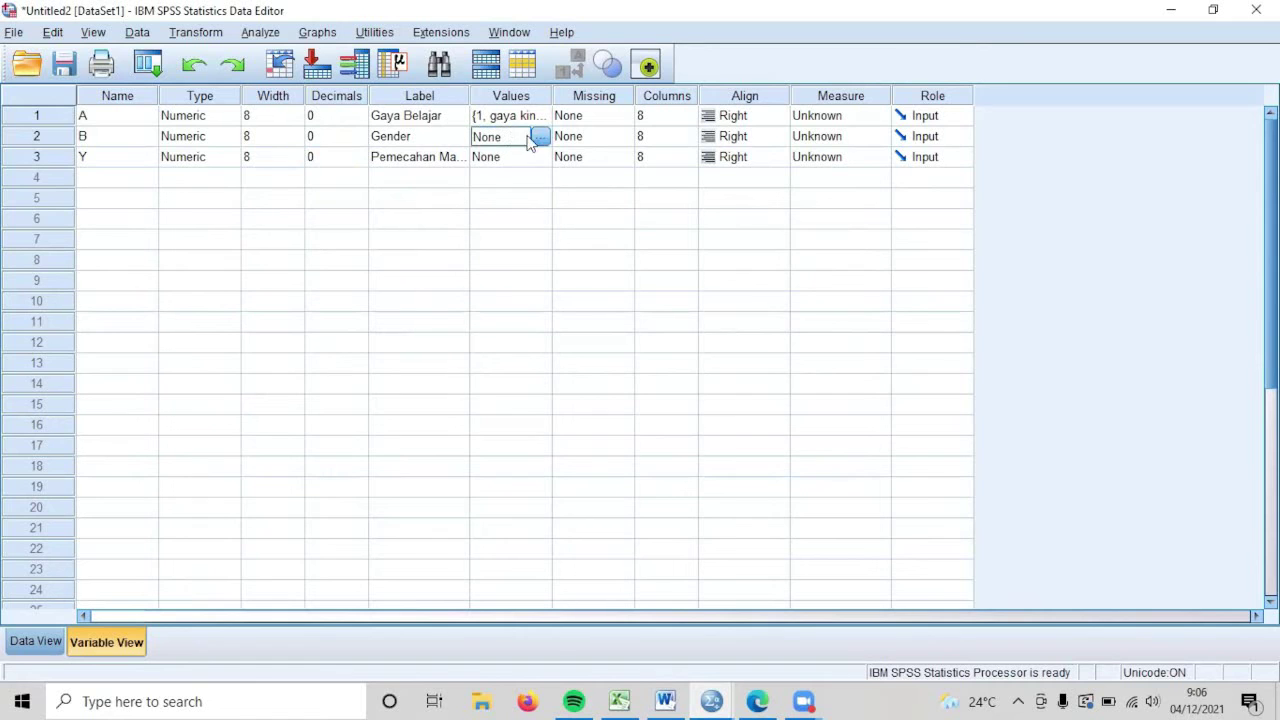
click(539, 140)
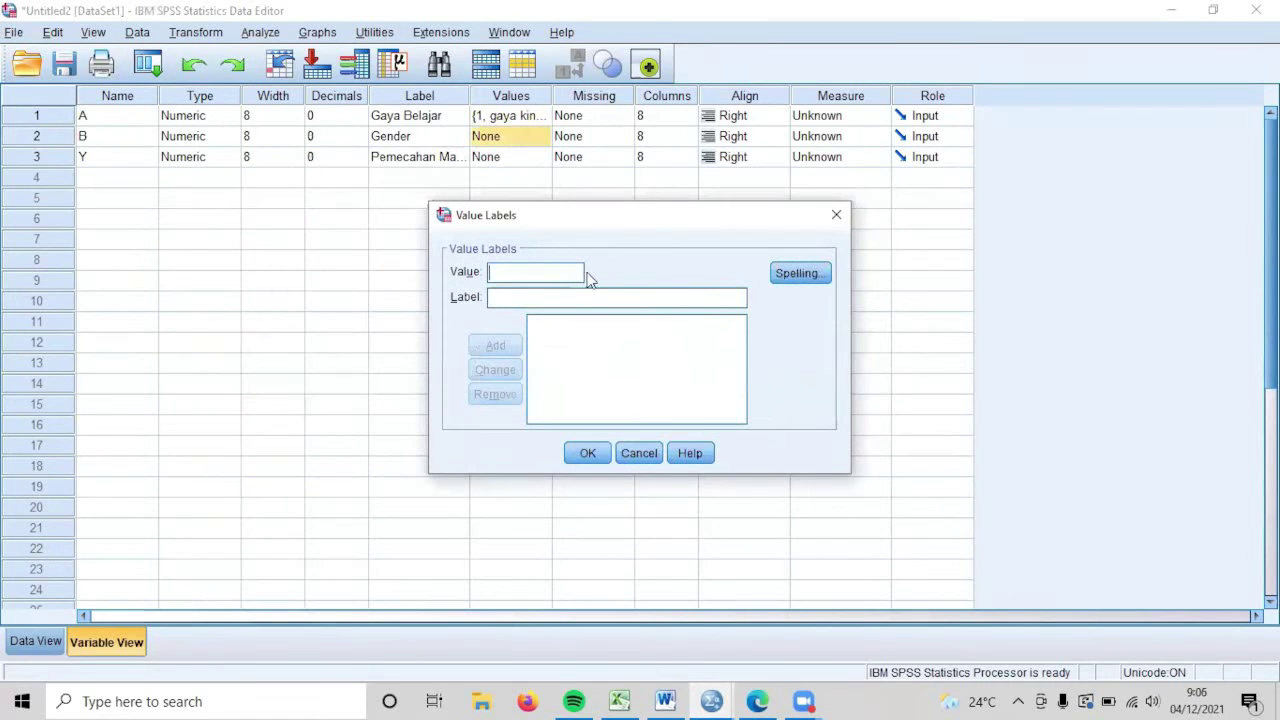
text(1)
click(592, 296)
text(o)
key(BackSpace)
text(pria)
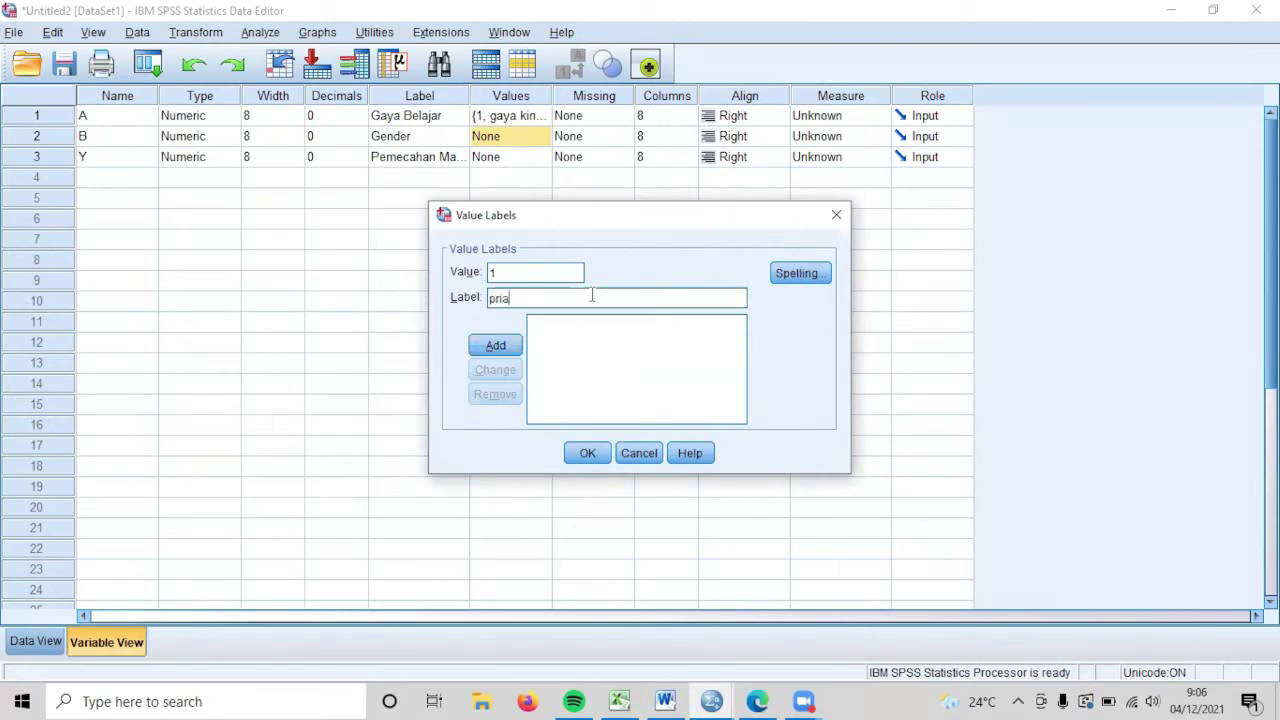
click(495, 345)
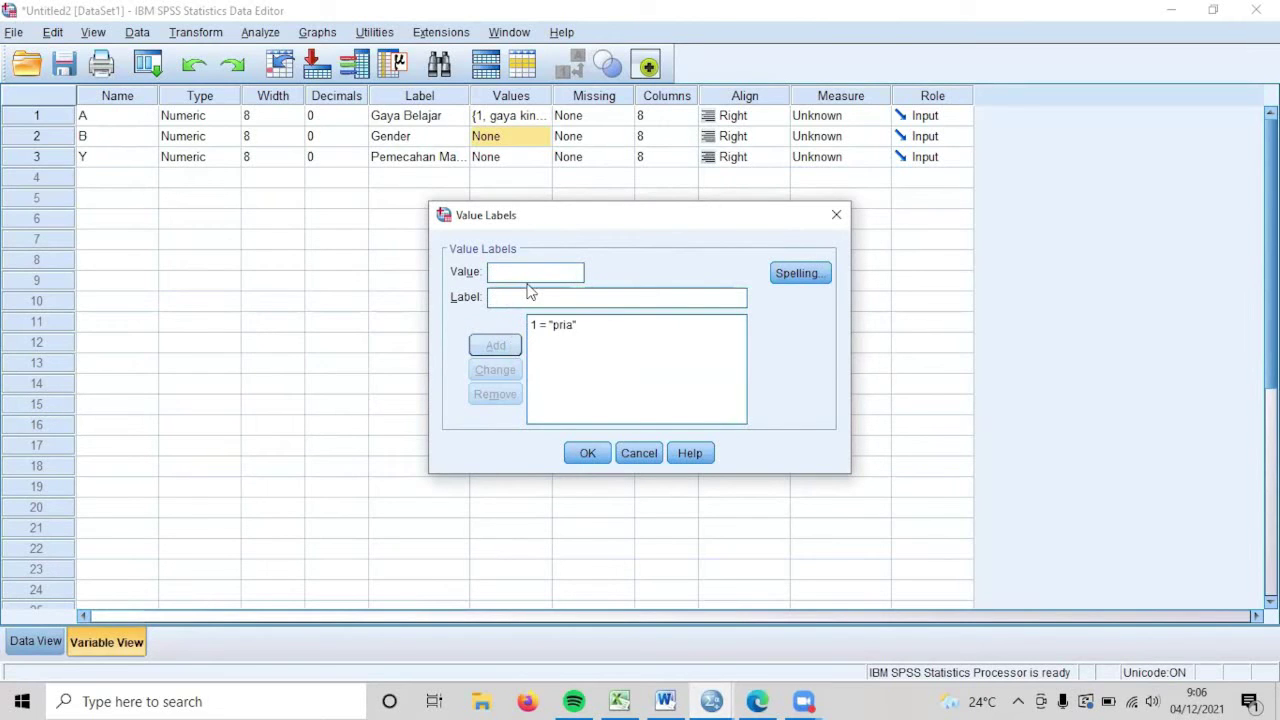
text(2)
text(wanita)
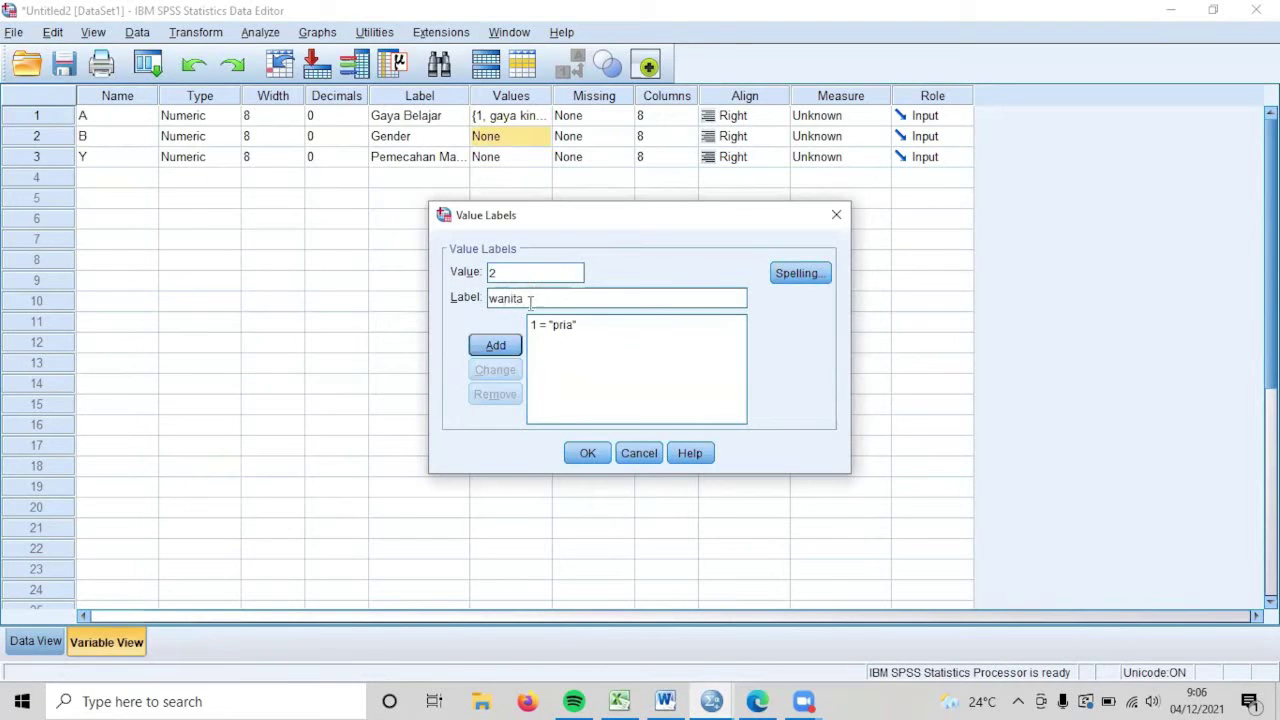
click(495, 351)
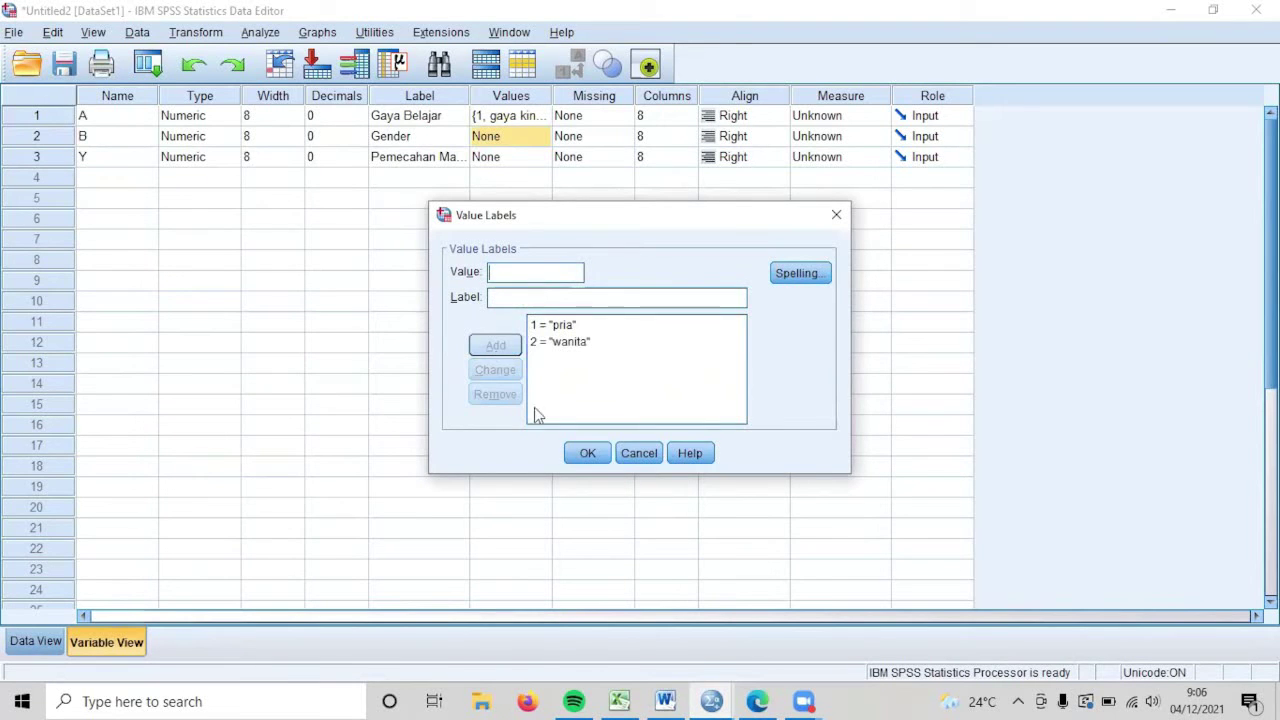
click(598, 452)
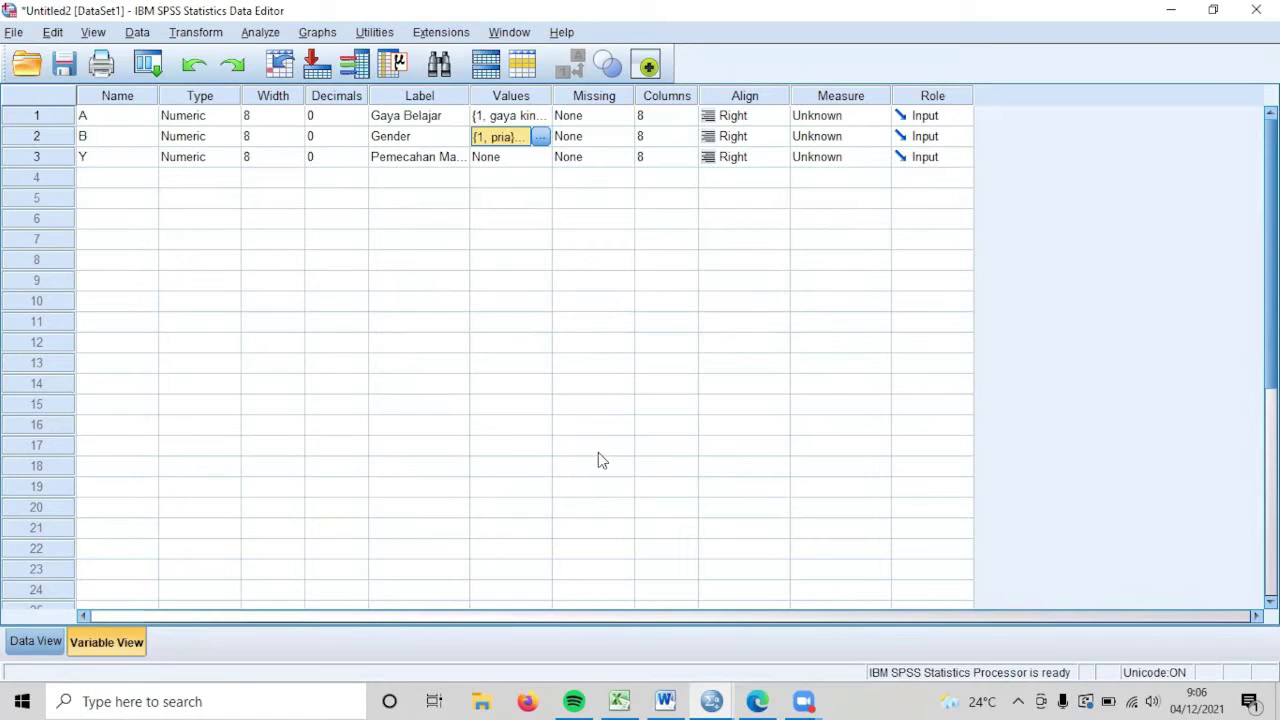
- Create a new syntax file and switch to the Word document with the UNINOVA Y BY A B commands
click(14, 33)
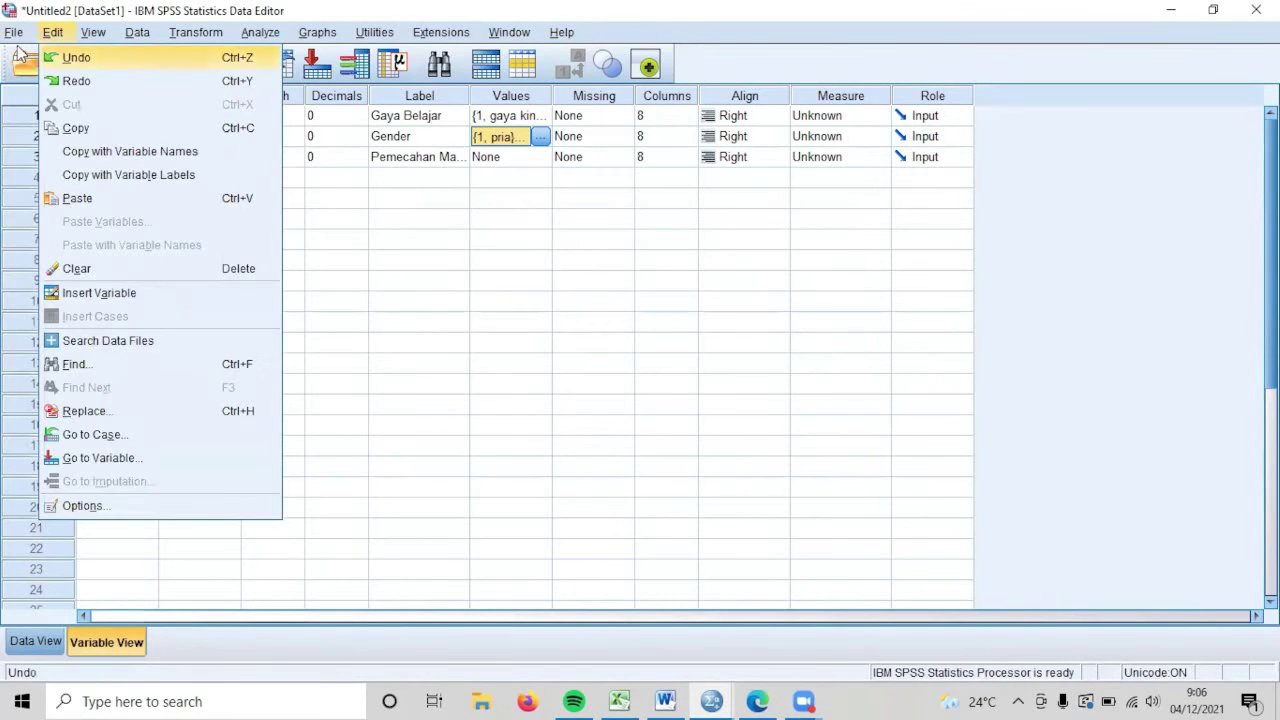
mouse_move(53, 33)
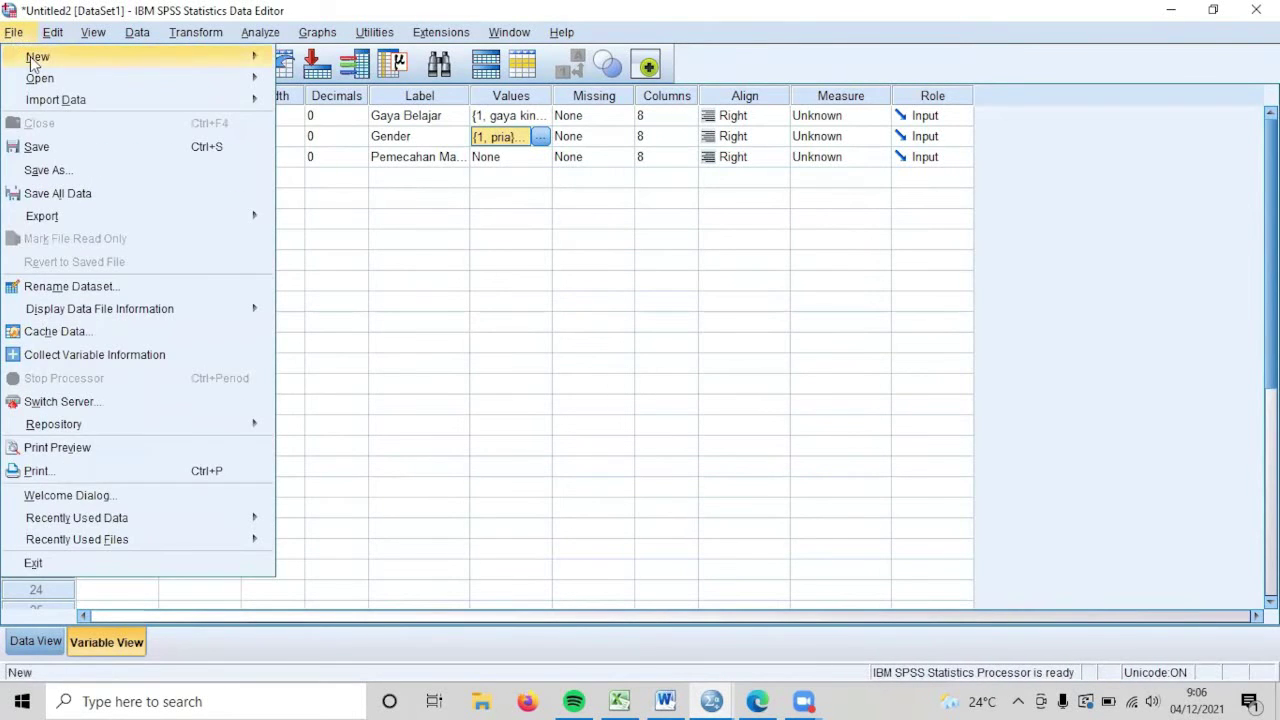
mouse_move(100, 57)
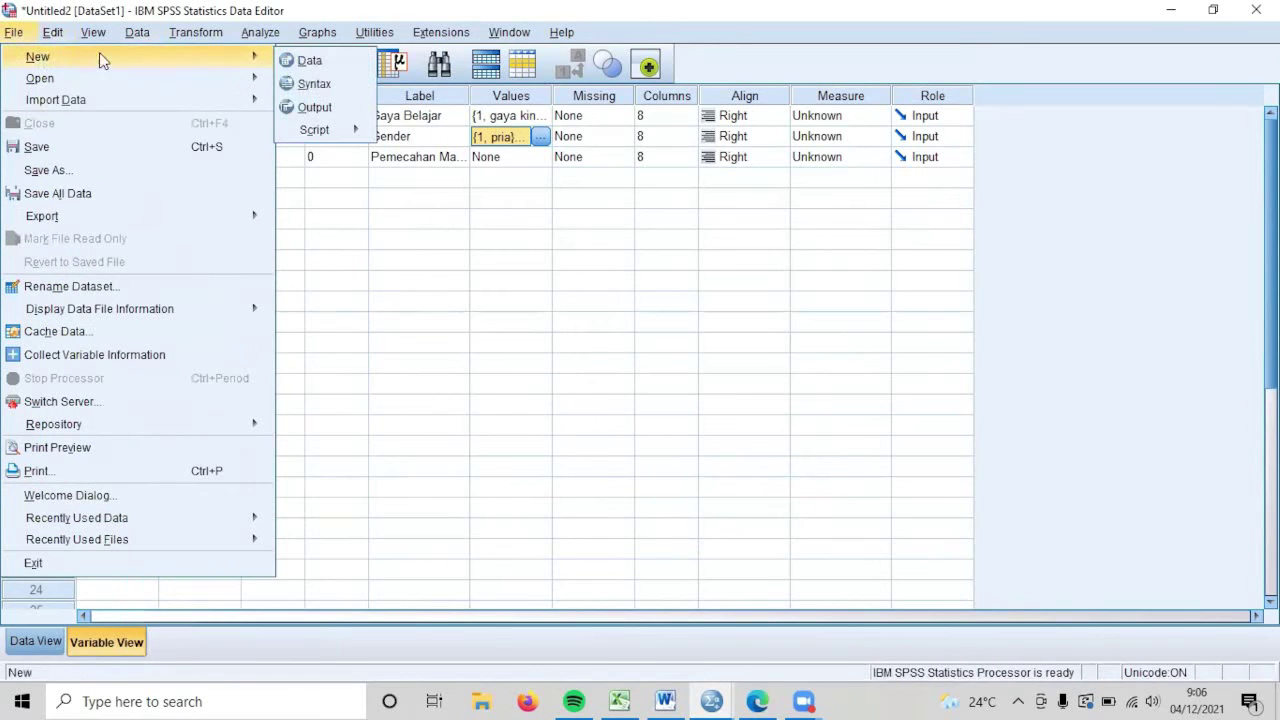
click(312, 84)
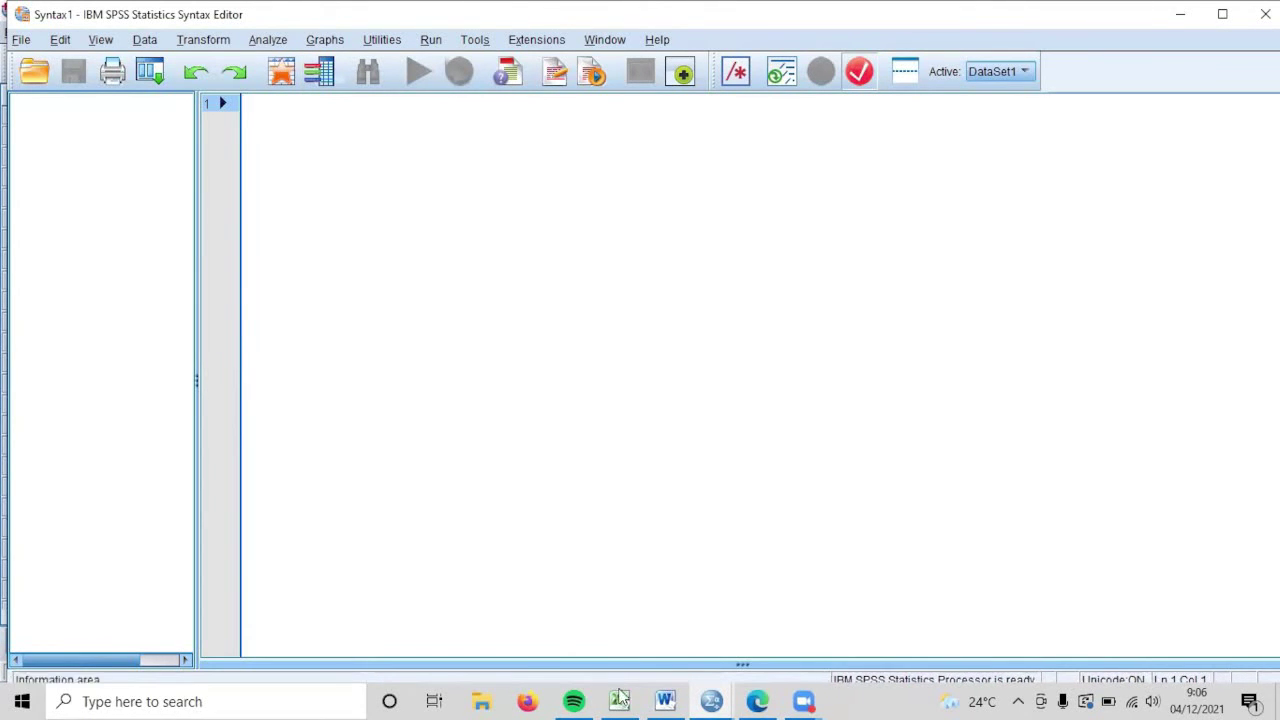
click(665, 701)
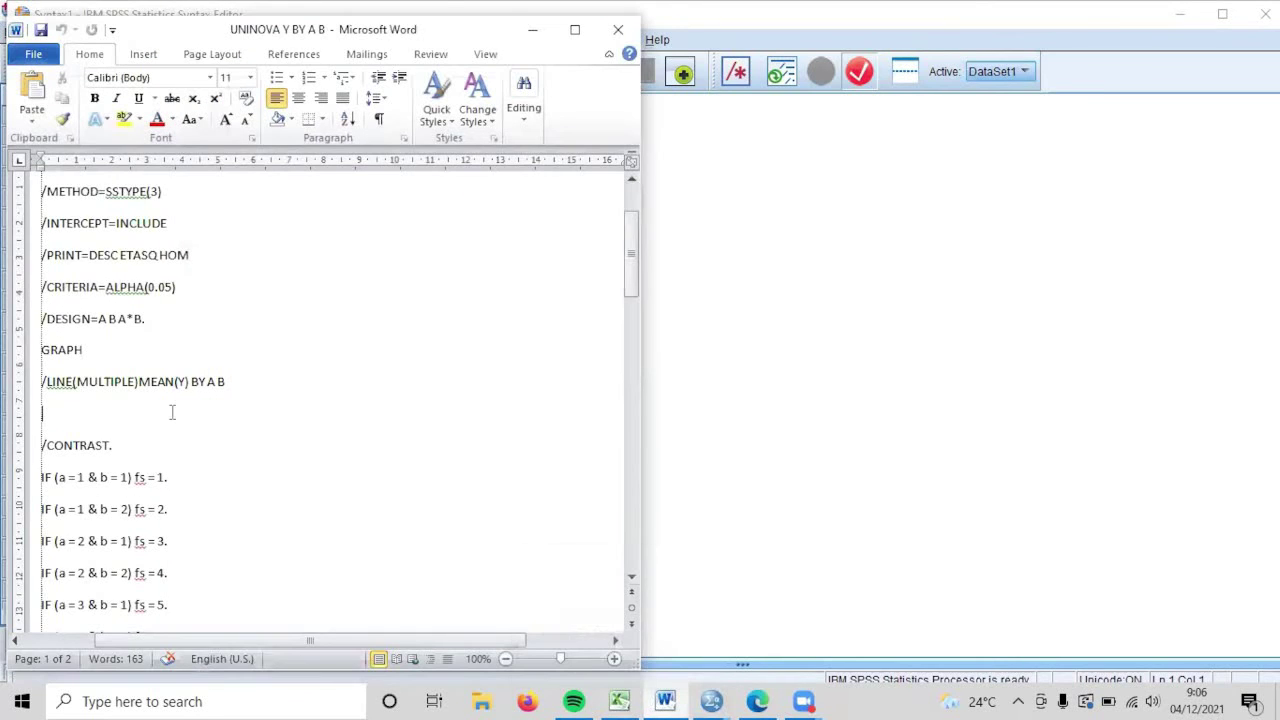
- Copy all the UNIANOVA, GRAPH, IF and ONEWAY commands from the Word document into the empty SPSS syntax file
key(ctrl+a)
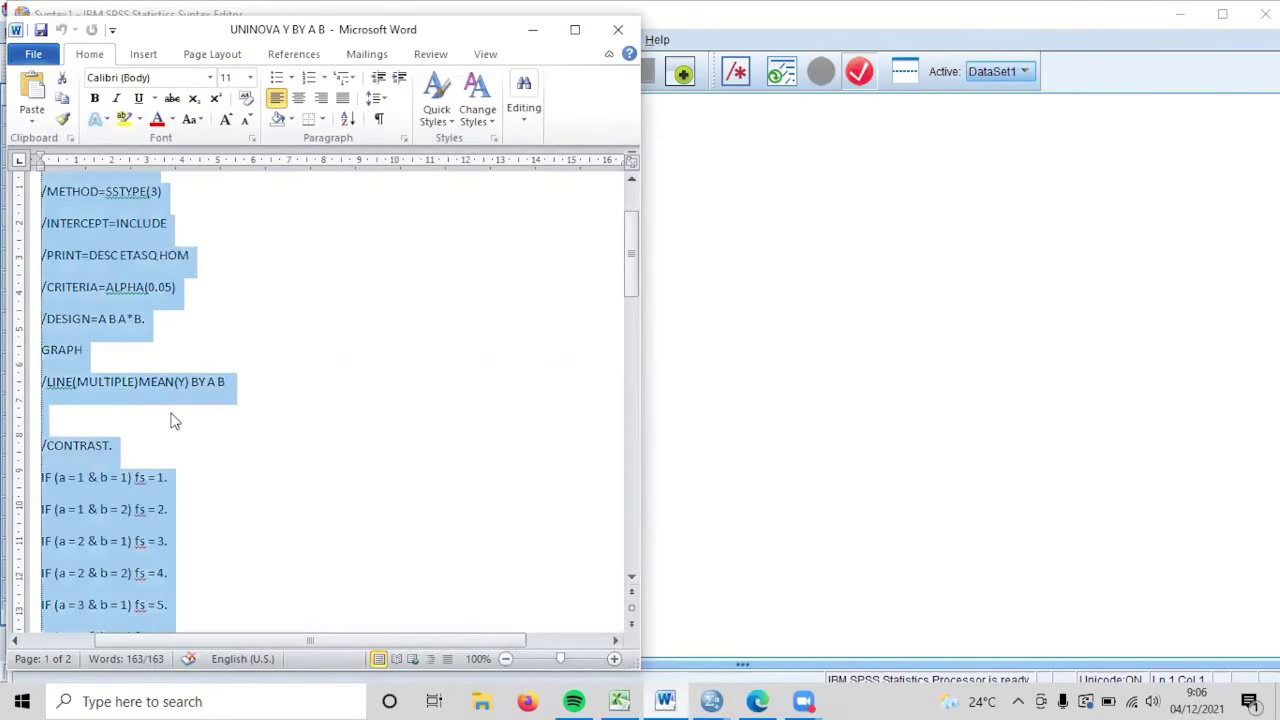
click(1141, 311)
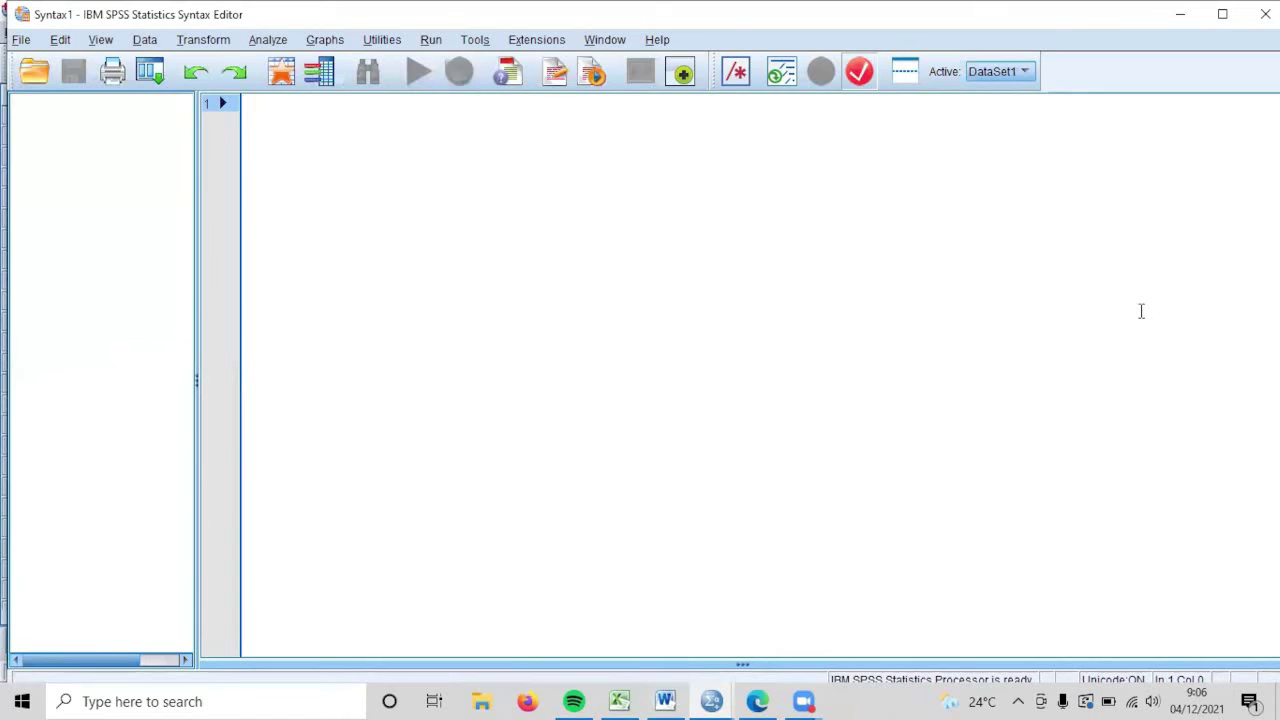
text(UNIANOVA Y BY A B /METHOD=SSTYPE(3) /INTERCEPT=INCLUDE /PRINT=DESC ETASQ HOM /CRITERIA=ALPHA(0.05) /DESIGN=A B A*B. GRAPH /LINE(MULTIPLE)MEAN(Y) BY A B  /CONTRAST. IF (a = 1 & b = 1) fs = 1. IF (a = 1 & b = 2) fs = 2. IF (a = 2 & b = 1) fs = 3. IF (a = 2 & b = 2) fs = 4. IF (a = 3 & b = 1) fs = 5. IF (a = 3 & b = 2) fs = 6. EXECUTE.  ONEWAY Y BY fs /CONTRAST= 0.5 0.5 -0.5 -0.5 0 0 /CONTRAST= 0.5 0.5 0 0 -0.5 -0.5 /CONTRAST= 0 0 0.5 0.5 -0.5 -0.5 /CONTRAST= 1 0 -1 0 0 0 /CONTRAST= 1 0 0 0 -1 0 /CONTRAST= 0 0 1 0 -1 0 /CONTRAST= 0 1 0 -1 0 0 /CONTRAST= 0 1 0 0 0 -1 /CONTRAST= 0 0 0 1 0 -1 /CONTRAST= 1 -1 0 0 0 0 /MISSING ANALYSIS)
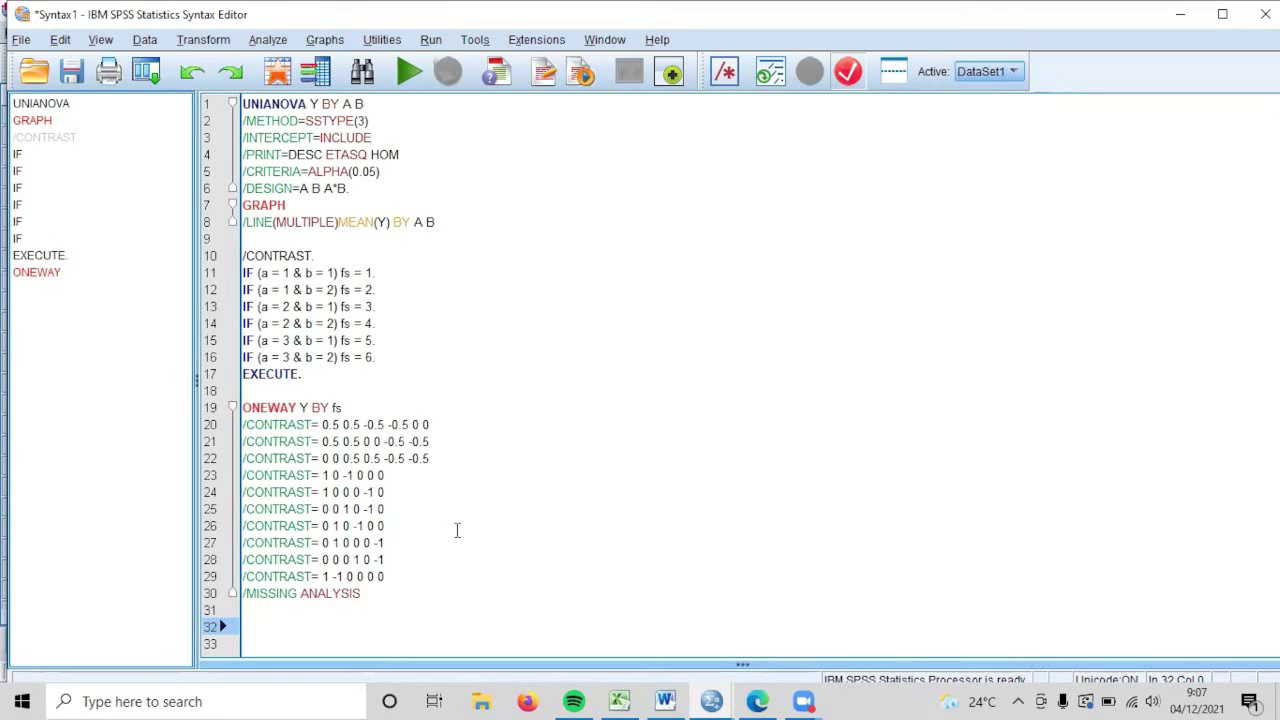
- Run the /CONTRAST line and the complete syntax, and maximize the output window
click(366, 256)
key(ctrl+r)
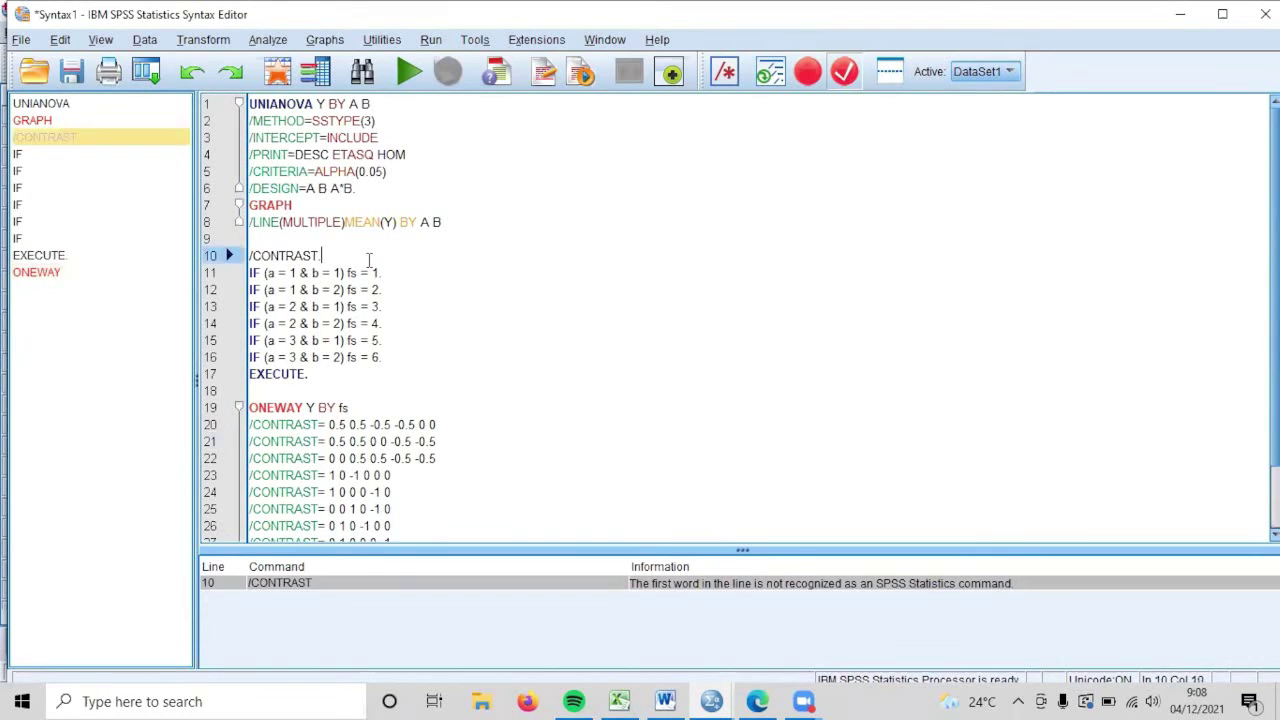
key(ctrl+a)
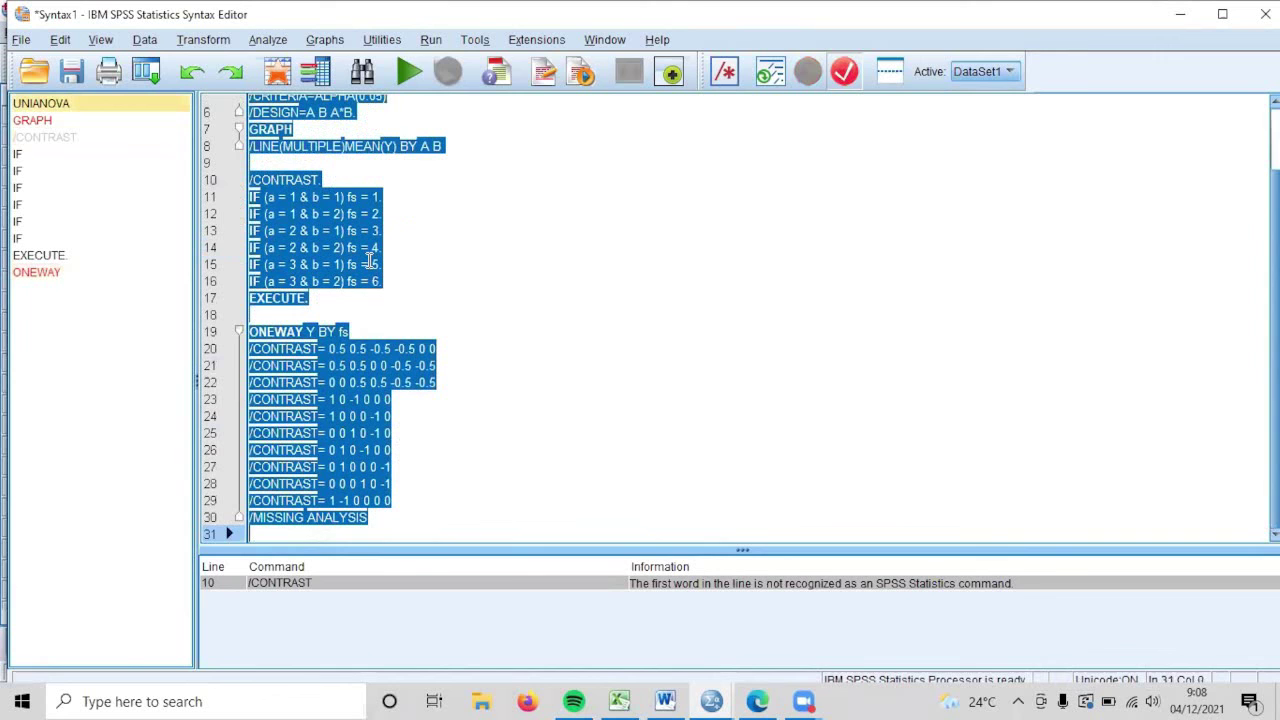
click(410, 76)
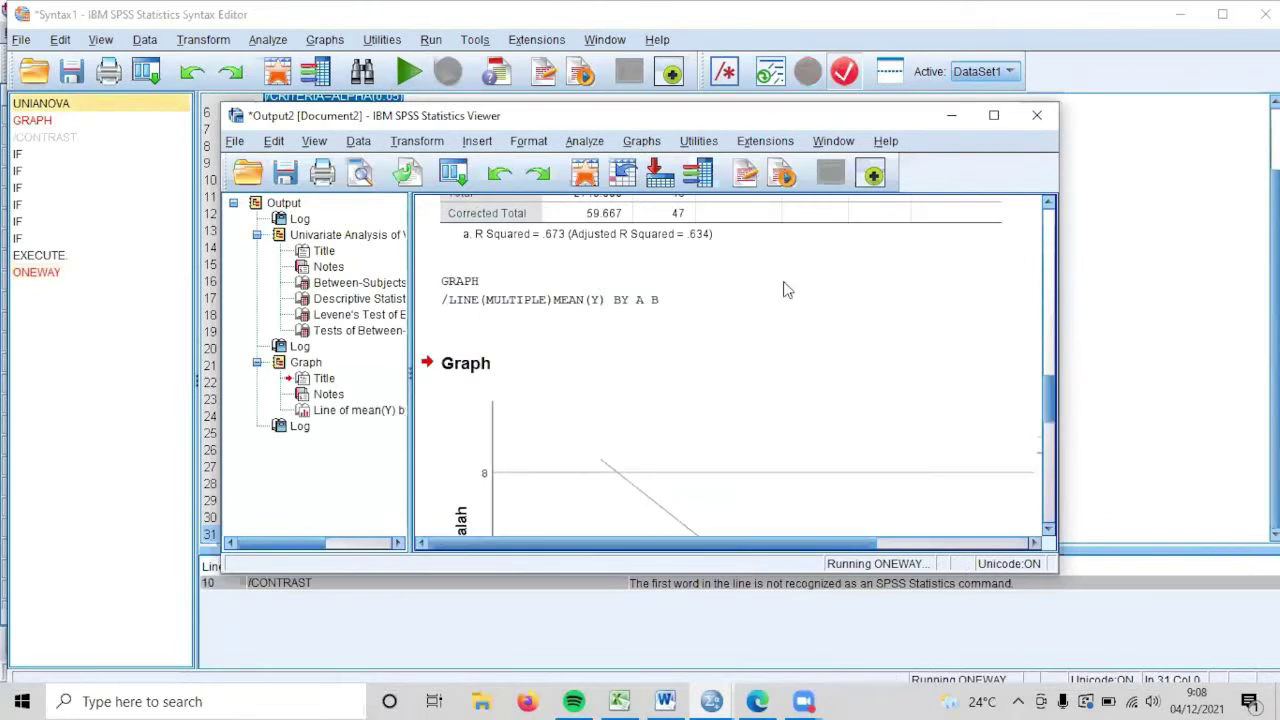
click(993, 115)
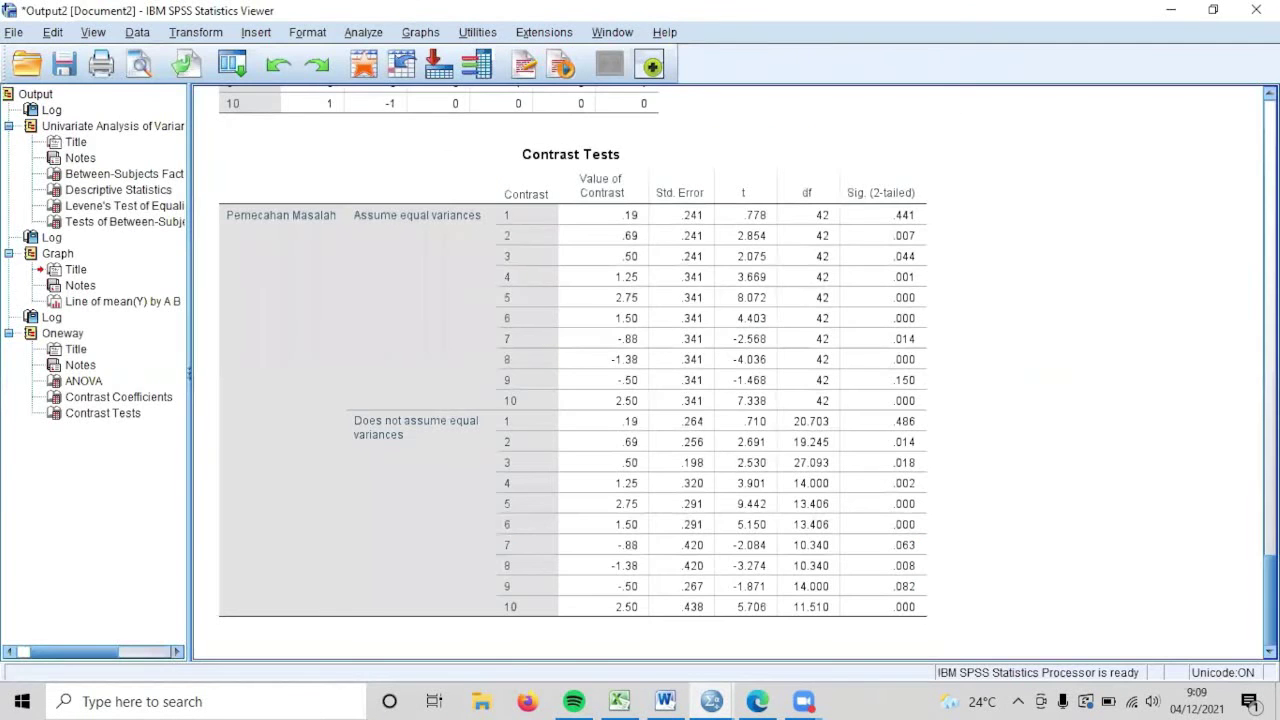
- Examine the two-factor ANOVA output, from the descriptive statistics, Levene's test and between-subjects effects down to the Oneway section
drag(1270, 600, 1270, 150)
scroll(700, 370, down, 4)
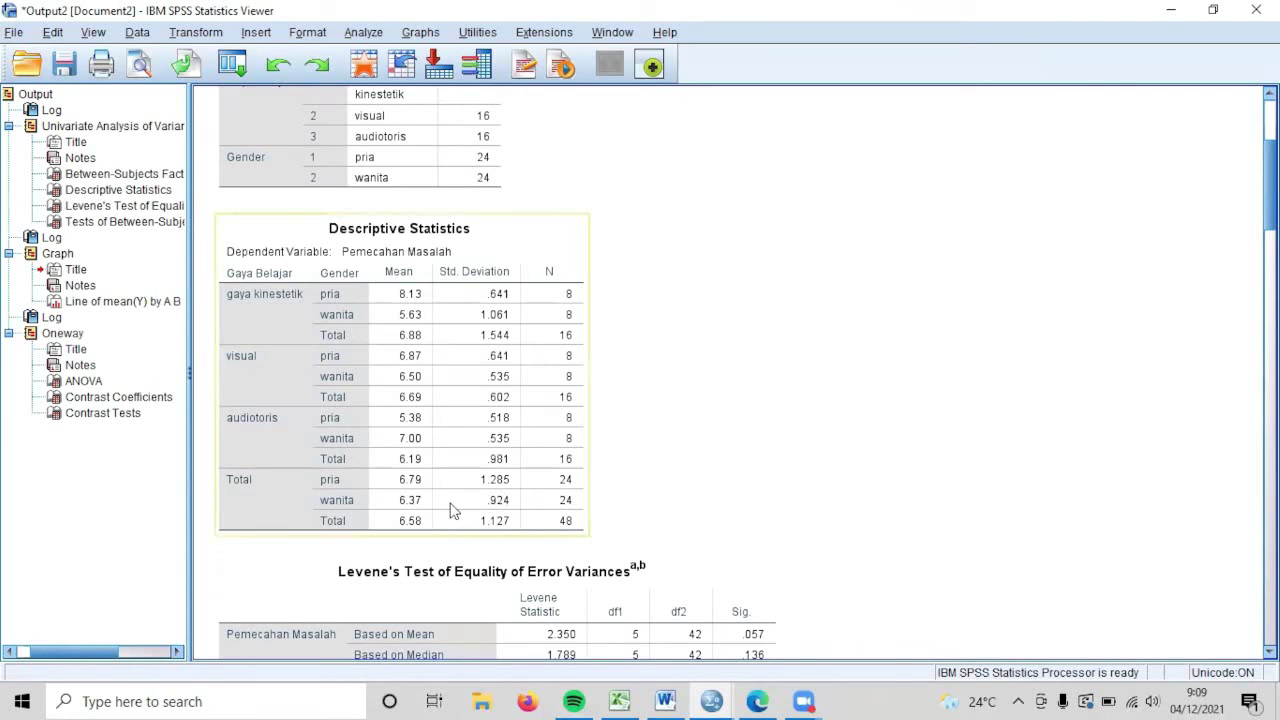
scroll(543, 282, down, 10)
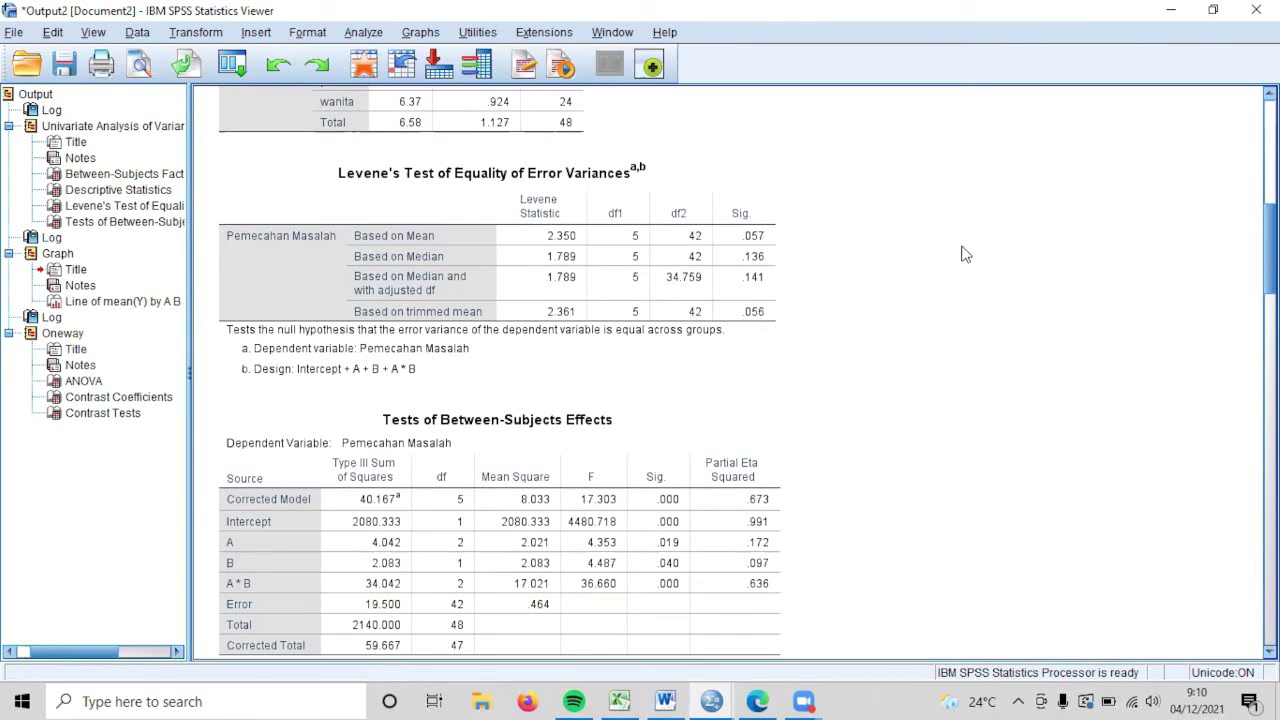
drag(1271, 250, 1271, 287)
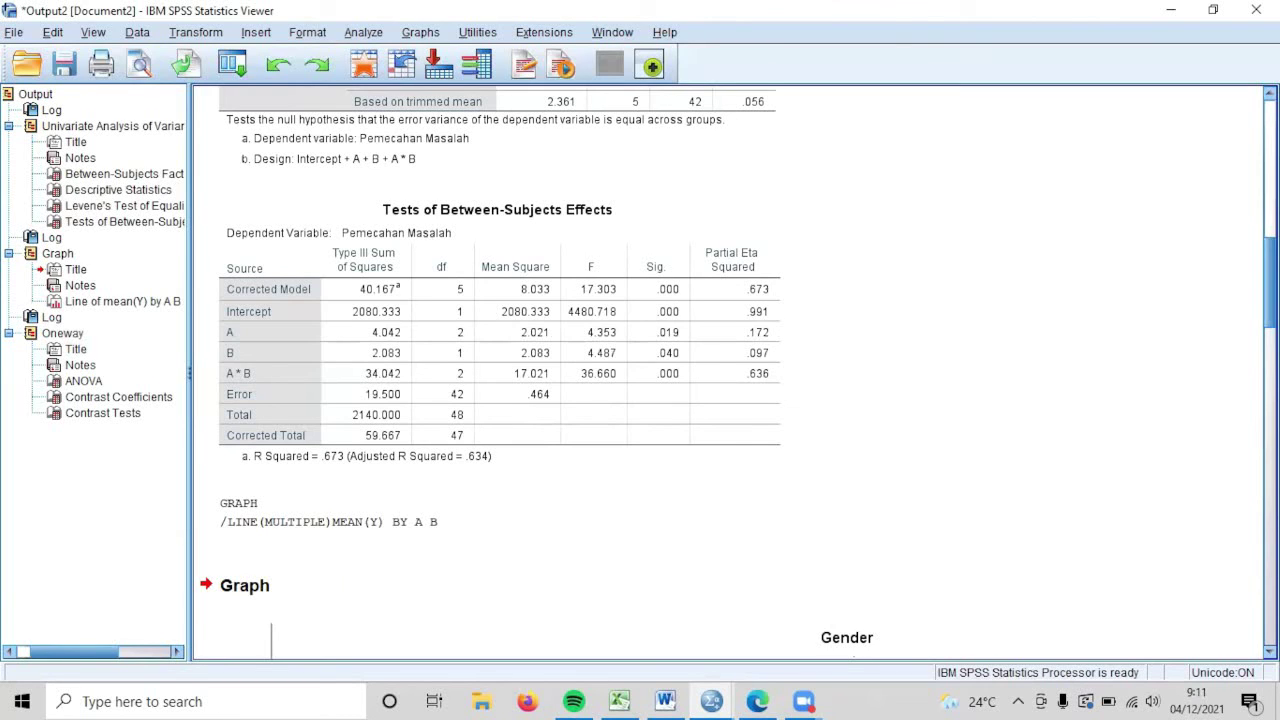
scroll(730, 375, down, 15)
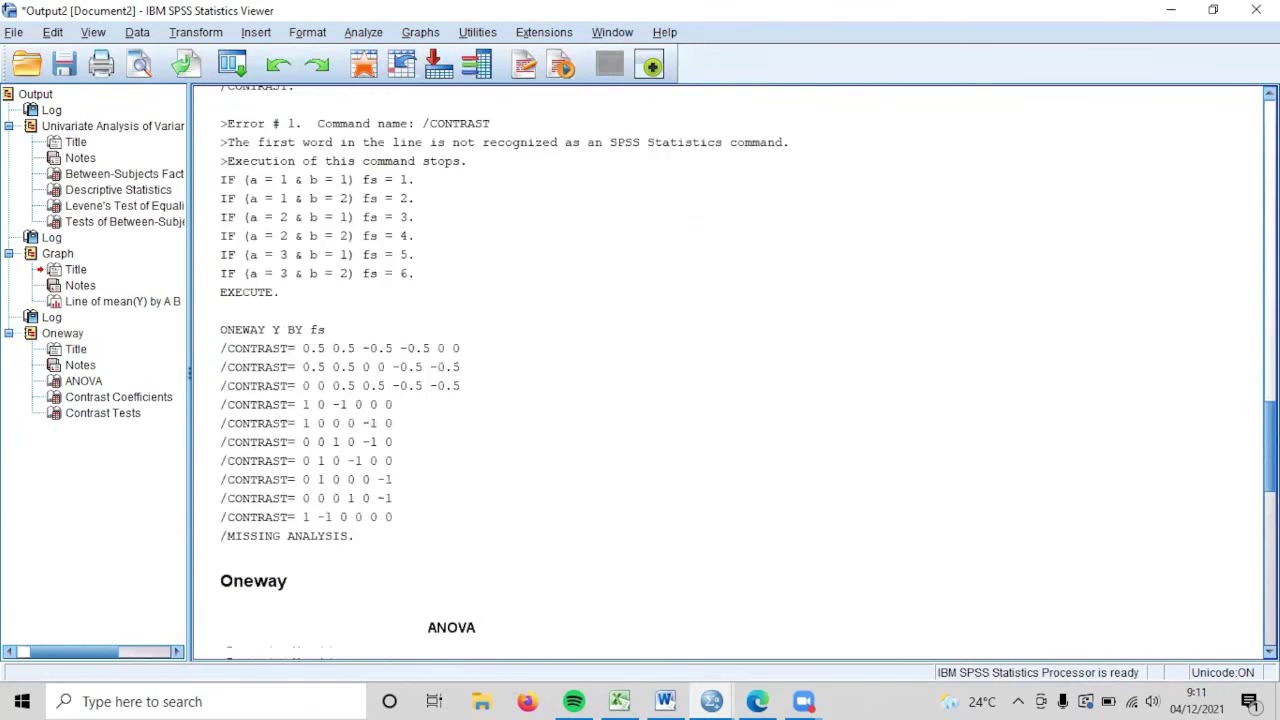
scroll(730, 375, down, 5)
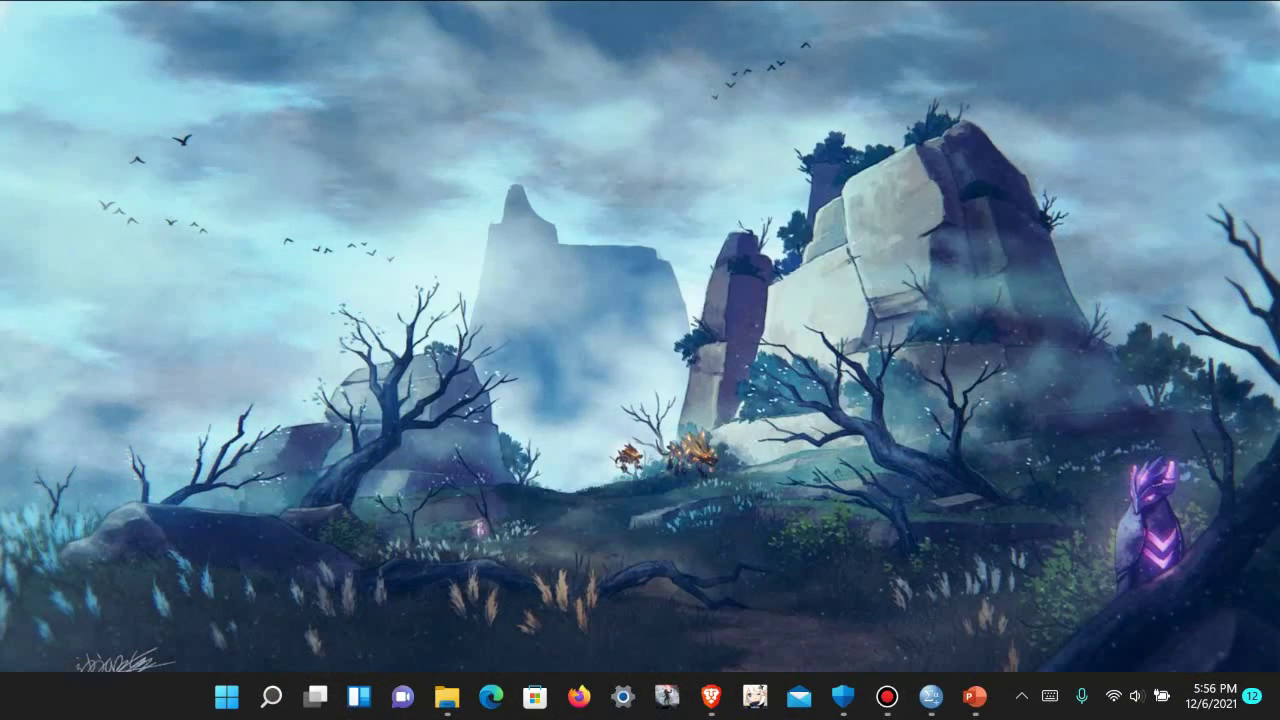
- Bring up the Untitled1 dataset and inspect its data, variable definitions and the value labels of Metode_Supervisi and Masa_Kerja
mouse_move(931, 697)
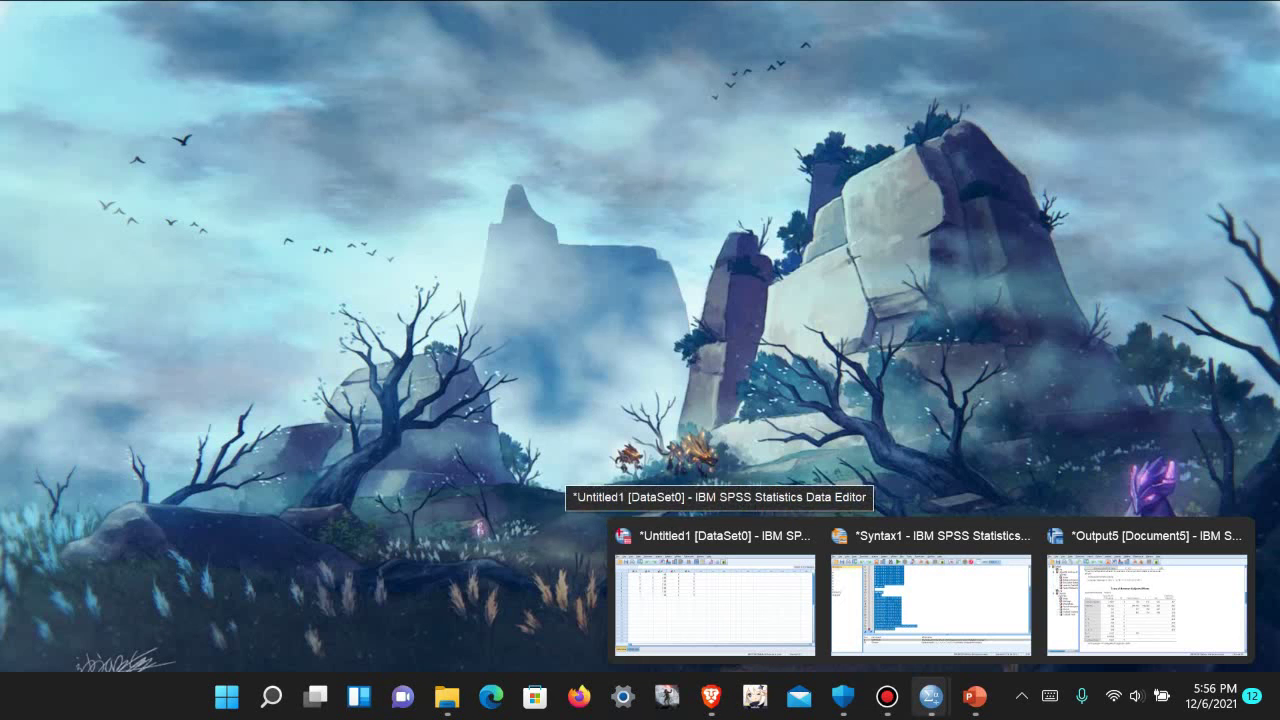
click(714, 600)
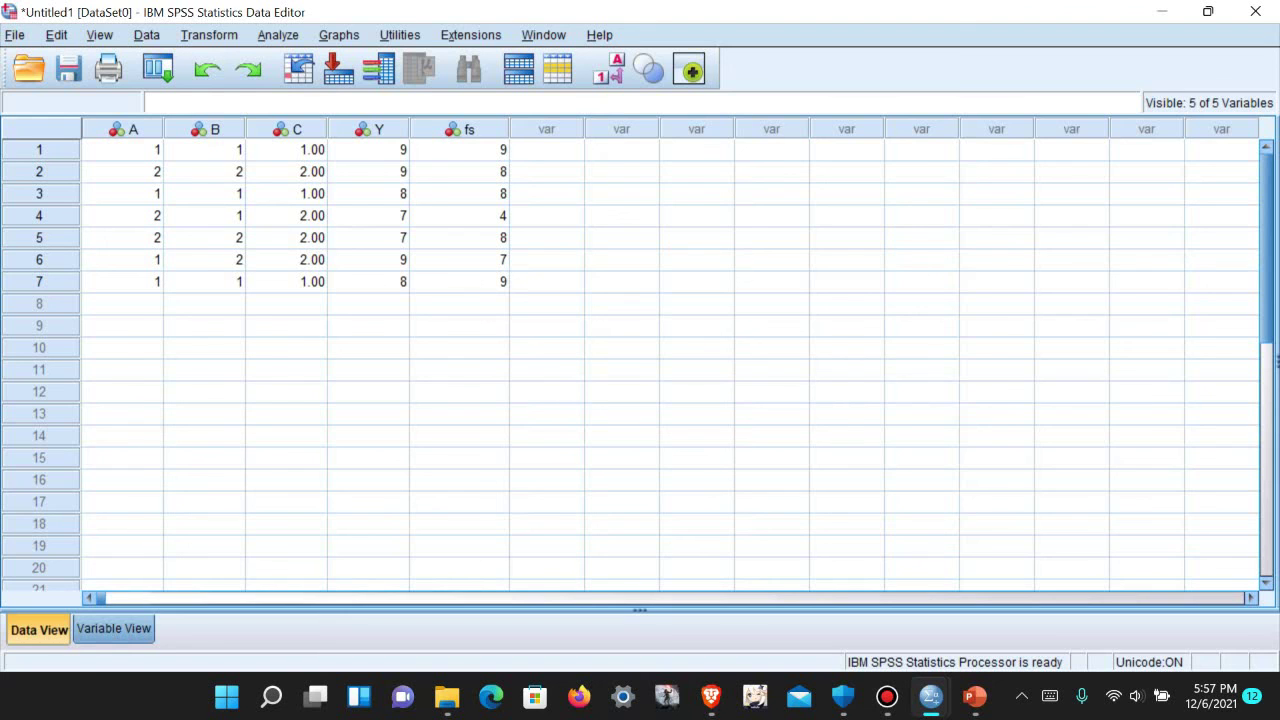
click(113, 628)
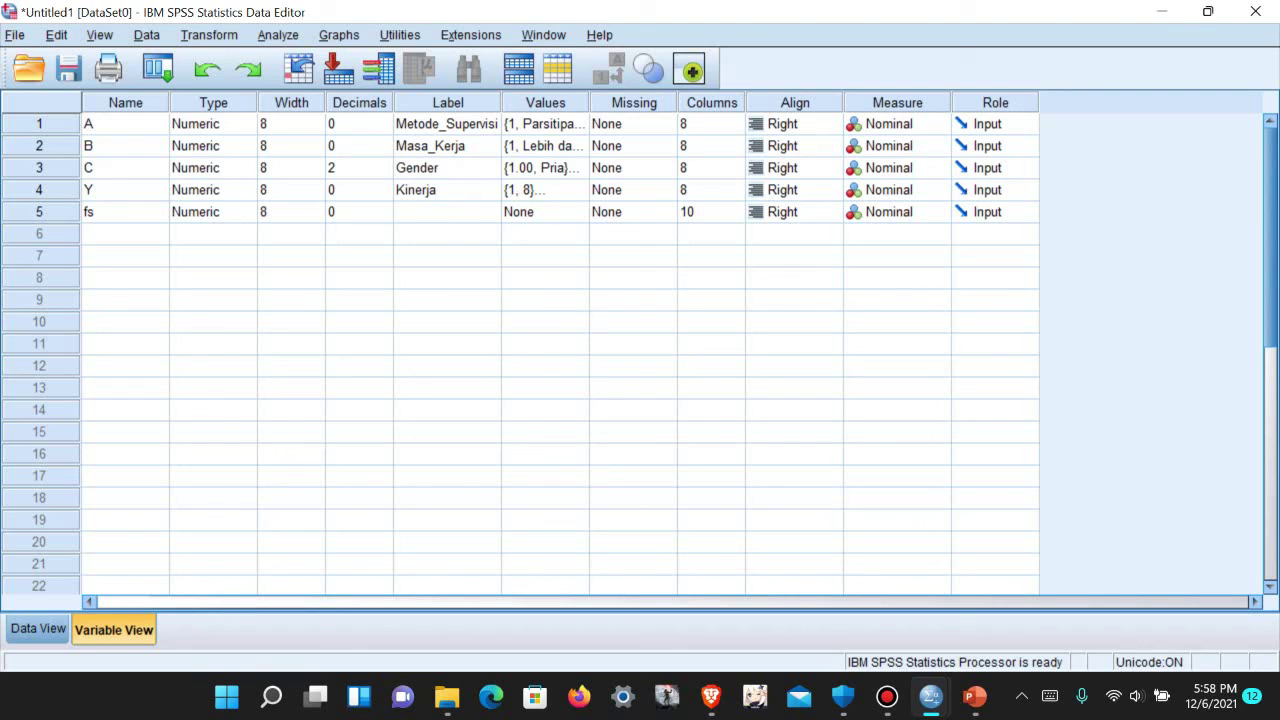
click(578, 124)
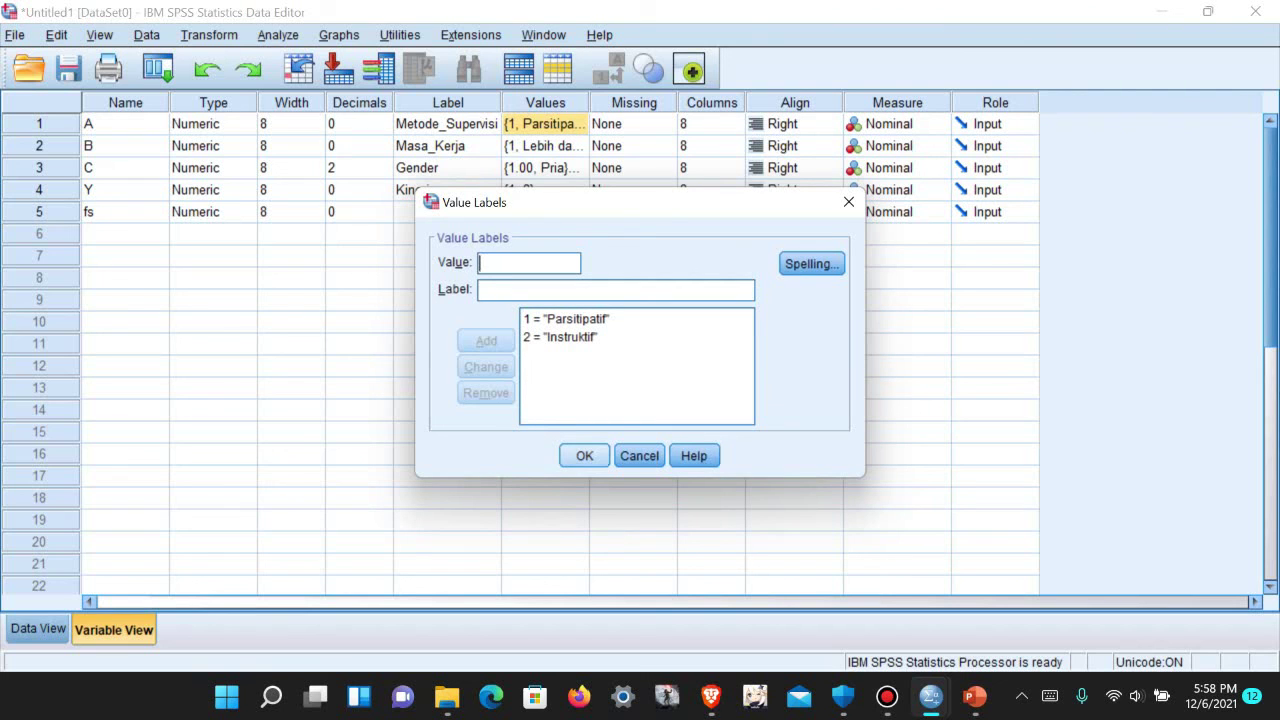
click(584, 455)
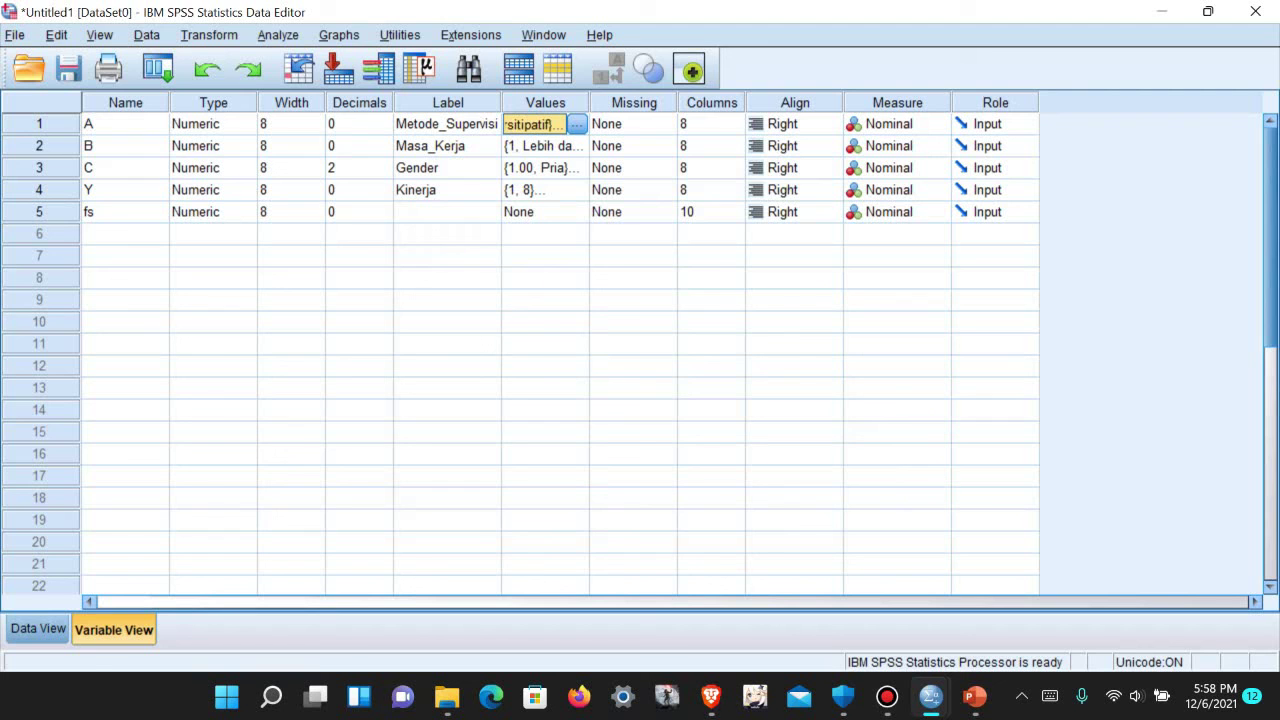
click(578, 146)
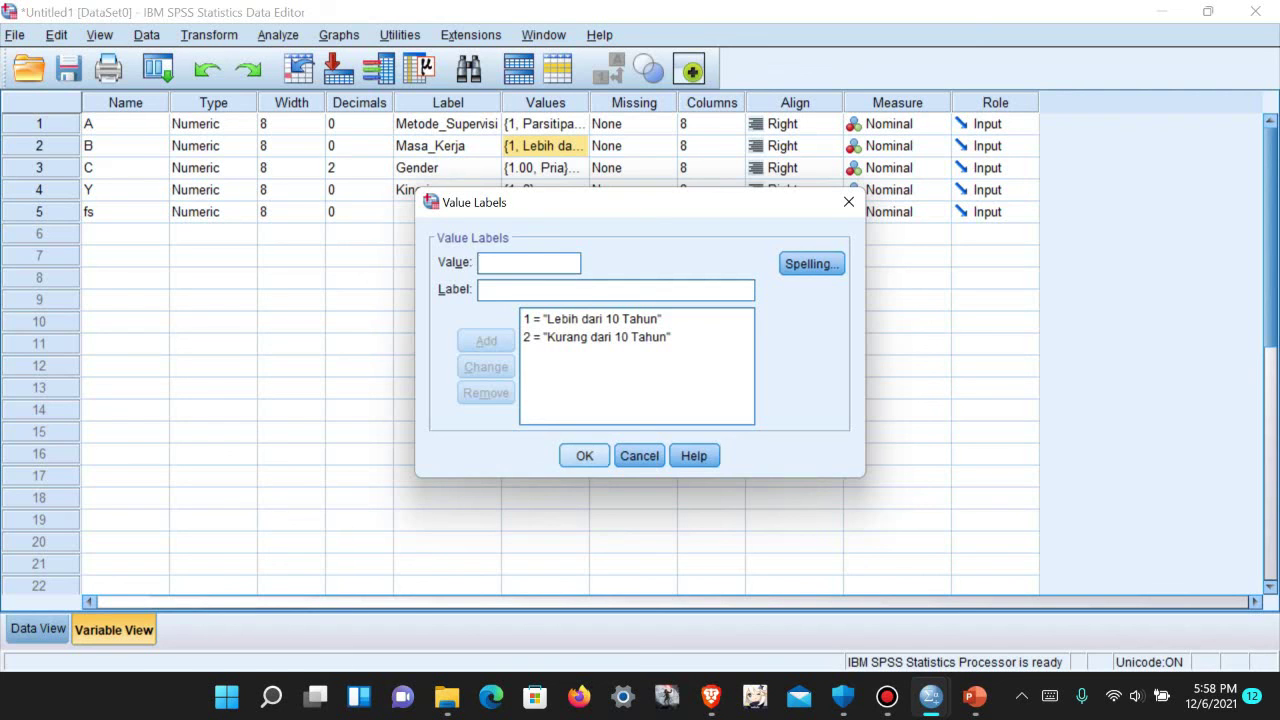
key(Return)
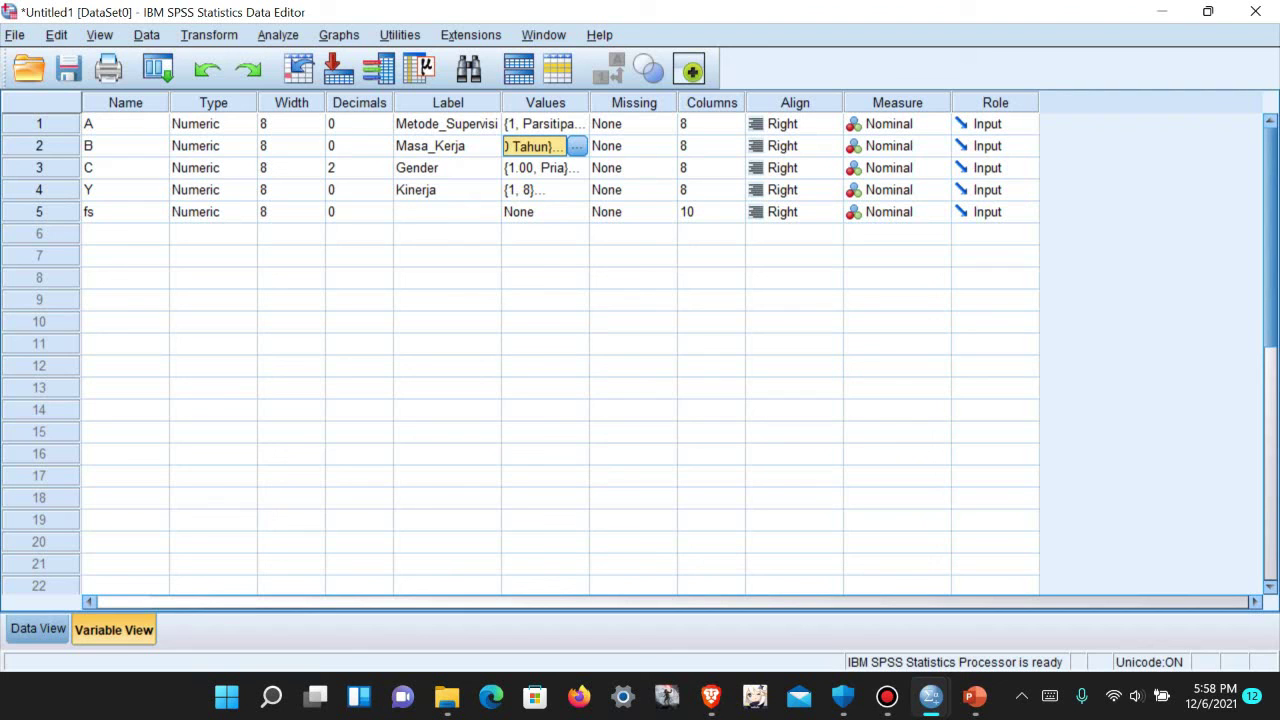
- Check the value labels of the Gender variable C and set its decimals to 0
click(545, 168)
click(577, 168)
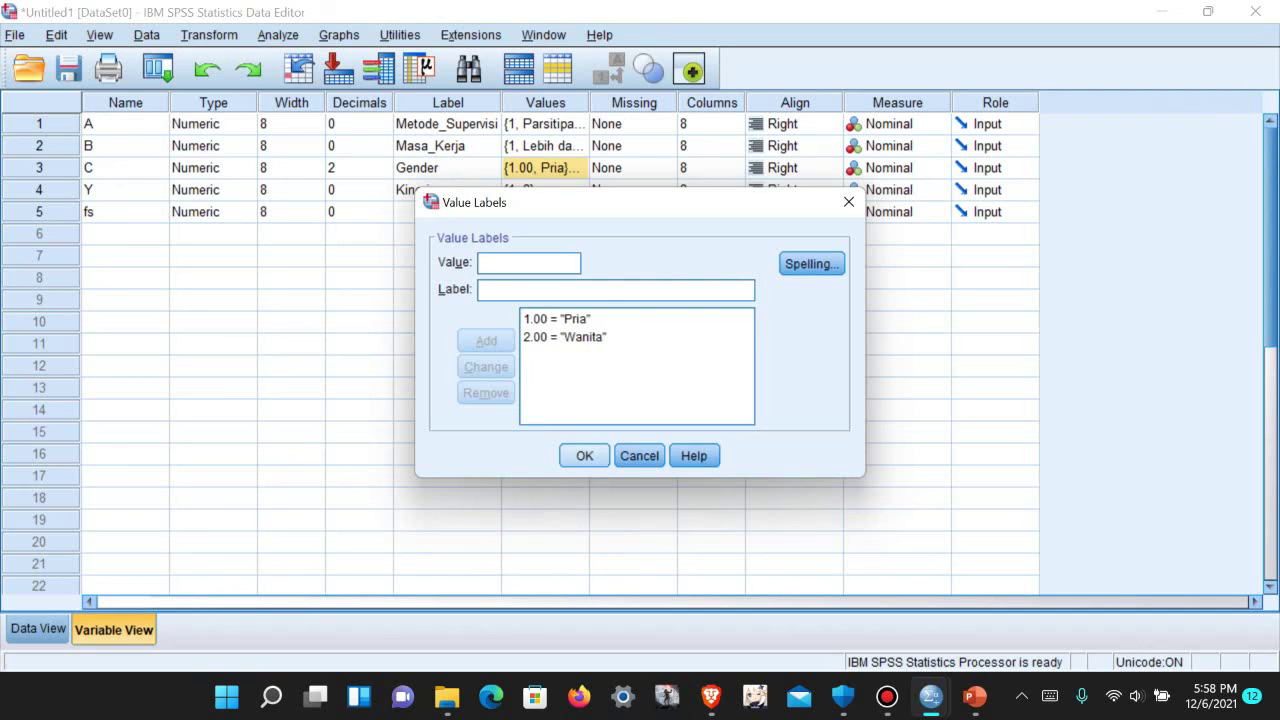
click(584, 456)
click(356, 168)
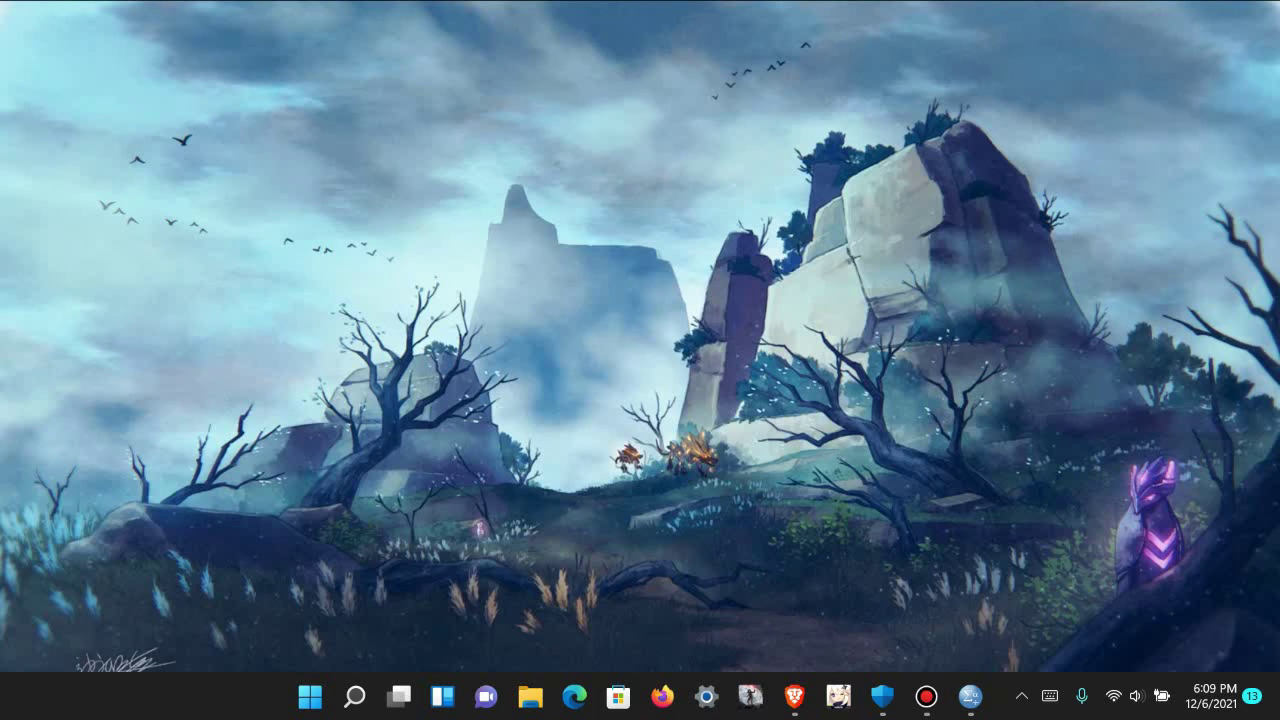
- Return to the Untitled1 dataset and show which types of new file can be created, including Syntax
mouse_move(926, 697)
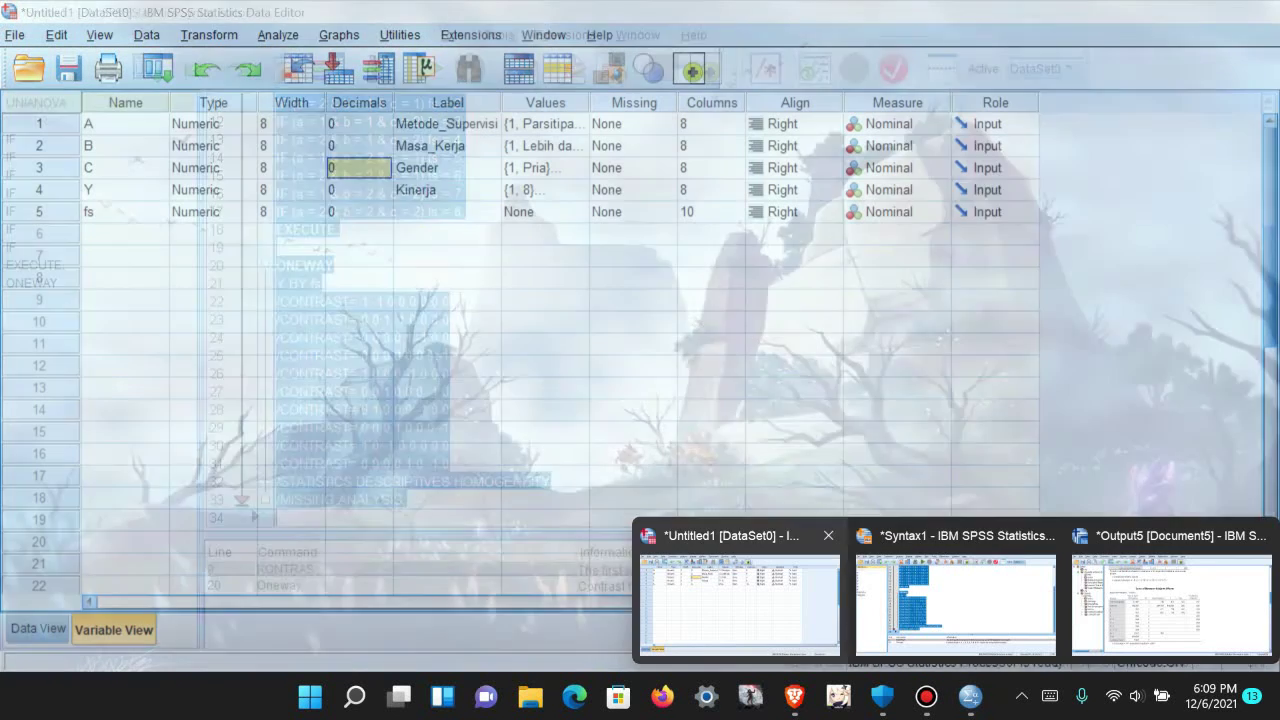
click(743, 605)
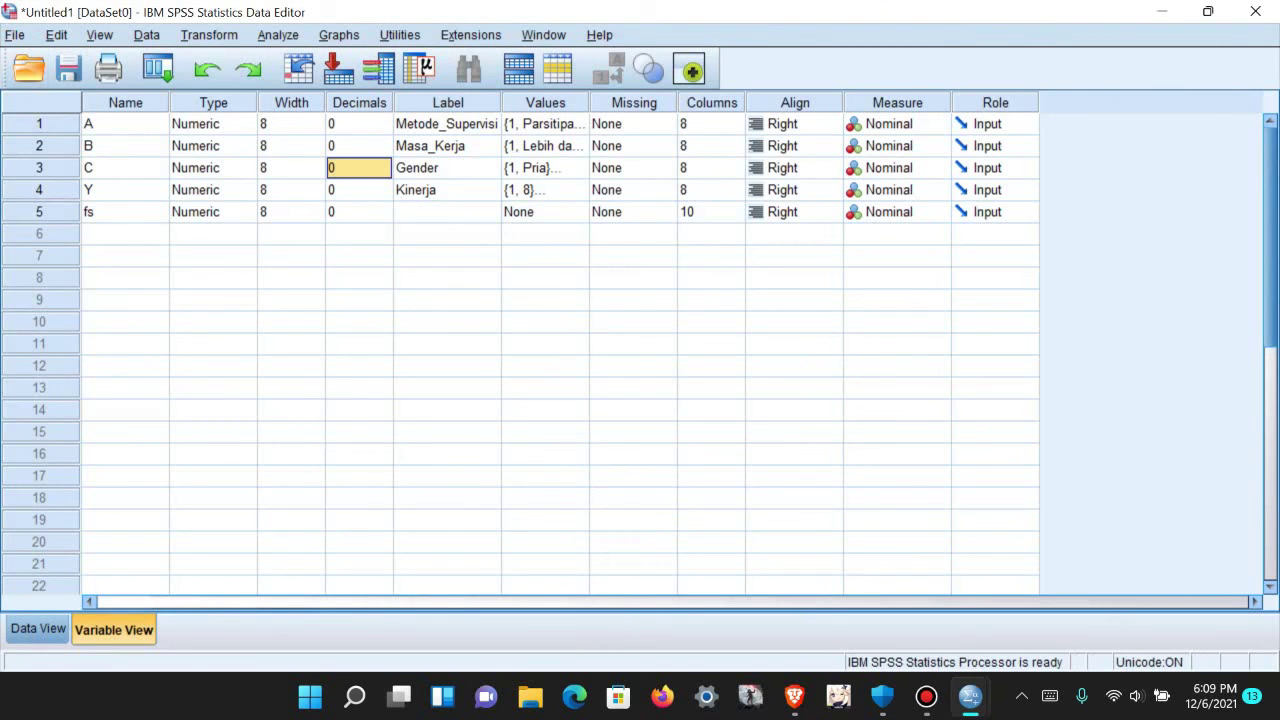
click(15, 34)
mouse_move(15, 34)
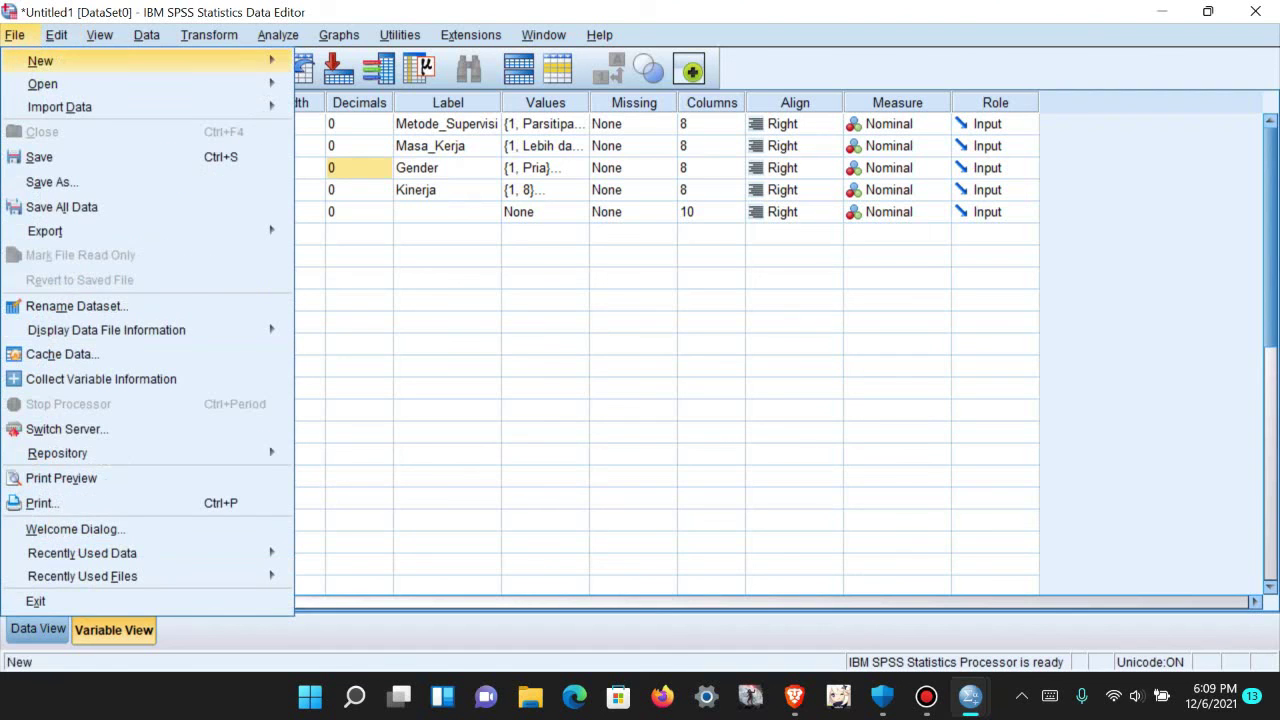
mouse_move(42, 83)
mouse_move(40, 60)
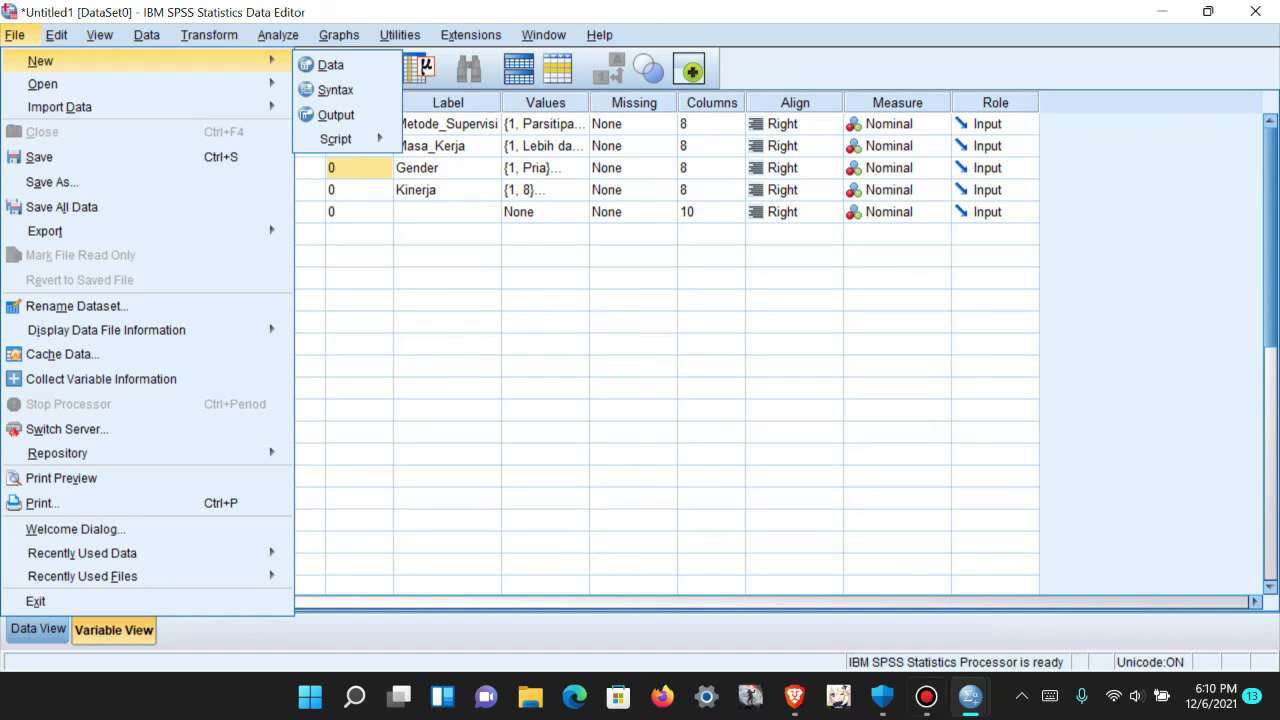
- Switch to the Syntax1 window and review the three-factor UNIANOVA Y BY A B C, IF and ONEWAY contrast commands
mouse_move(970, 697)
click(955, 595)
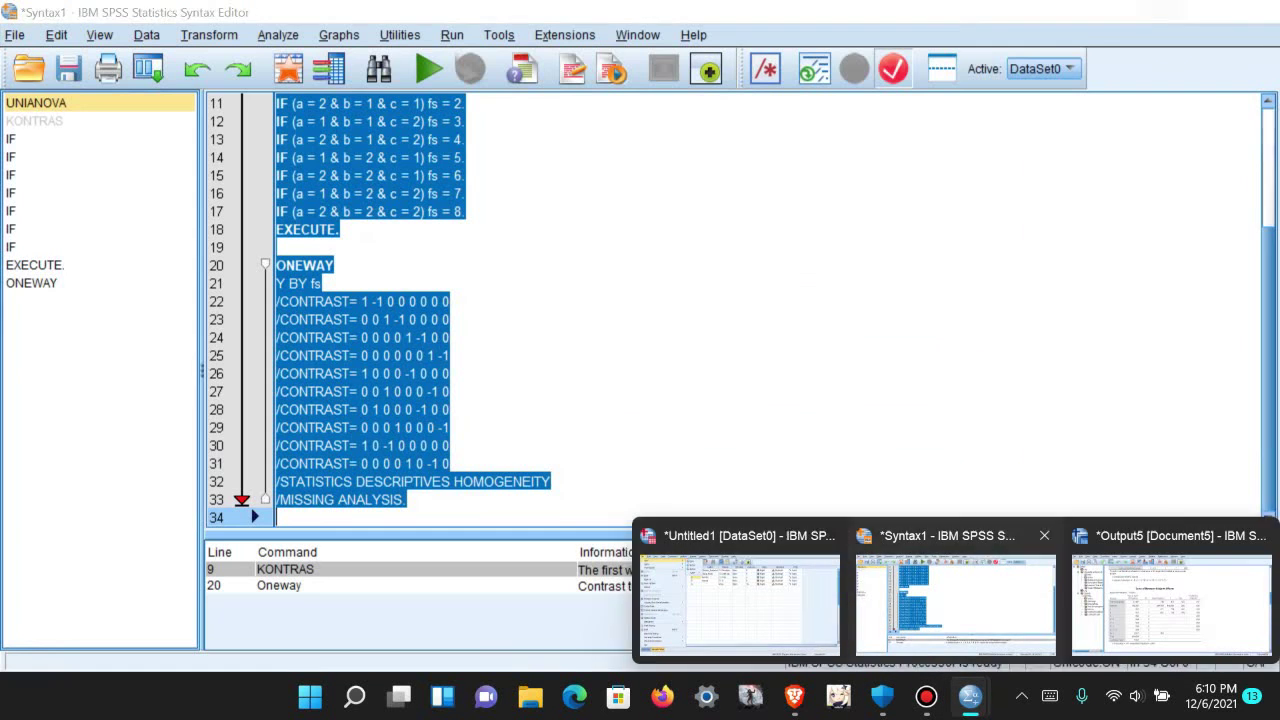
scroll(730, 310, up, 4)
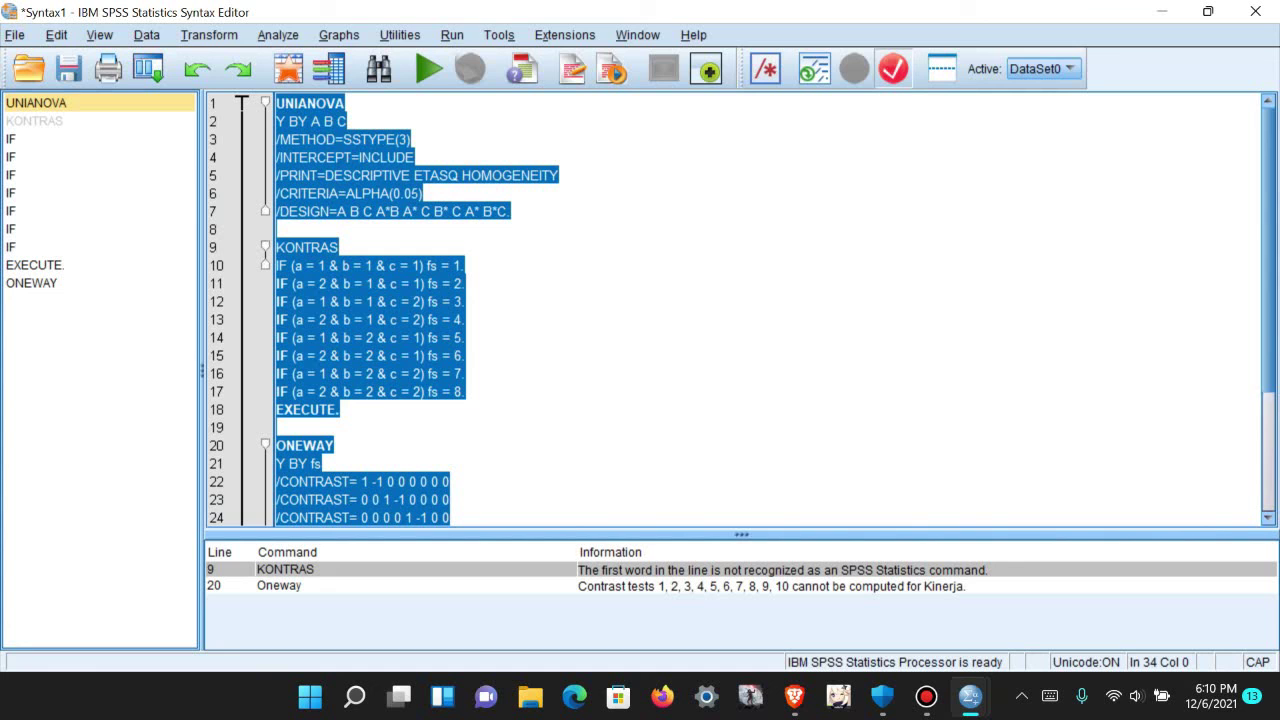
scroll(730, 310, down, 4)
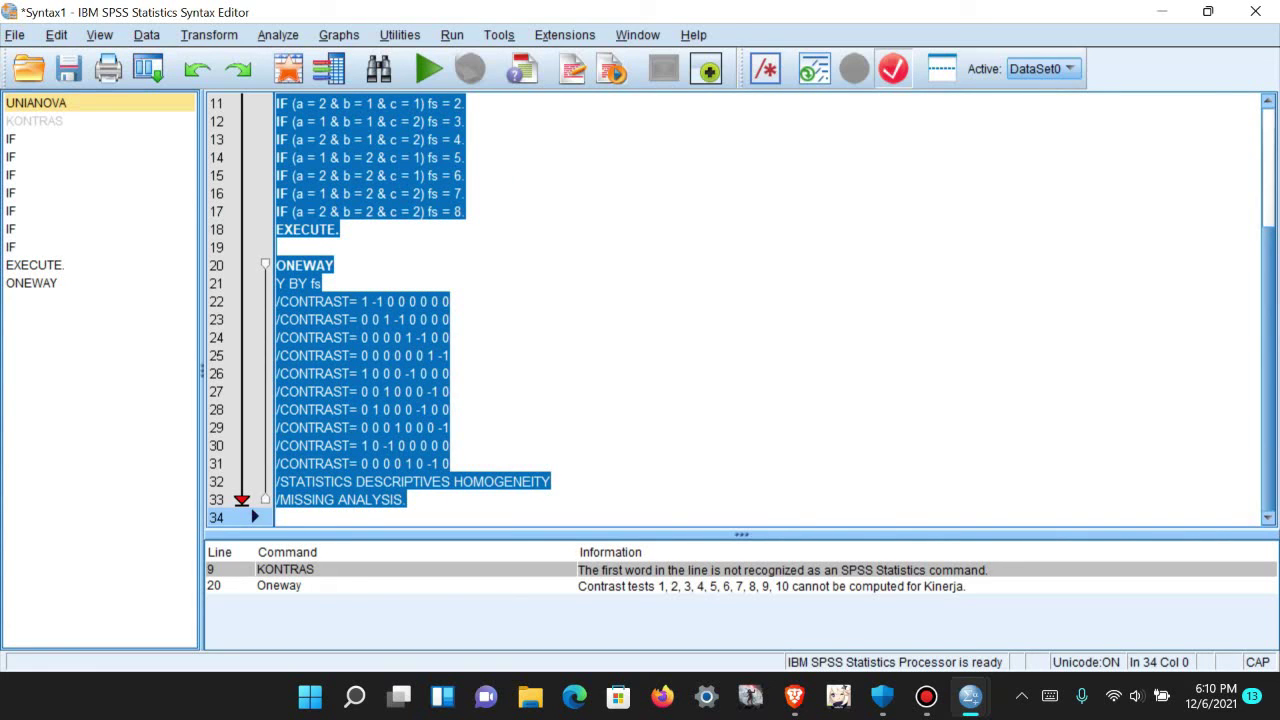
scroll(730, 310, up, 4)
scroll(730, 310, down, 3)
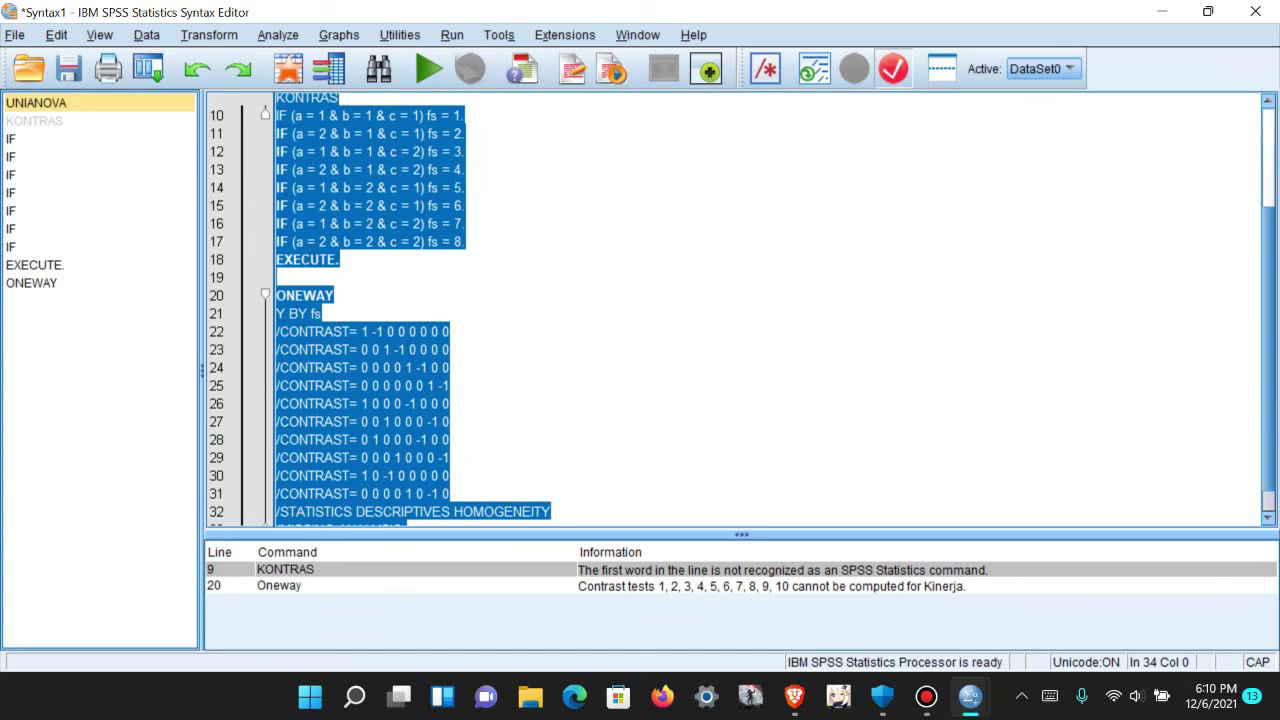
scroll(730, 310, up, 3)
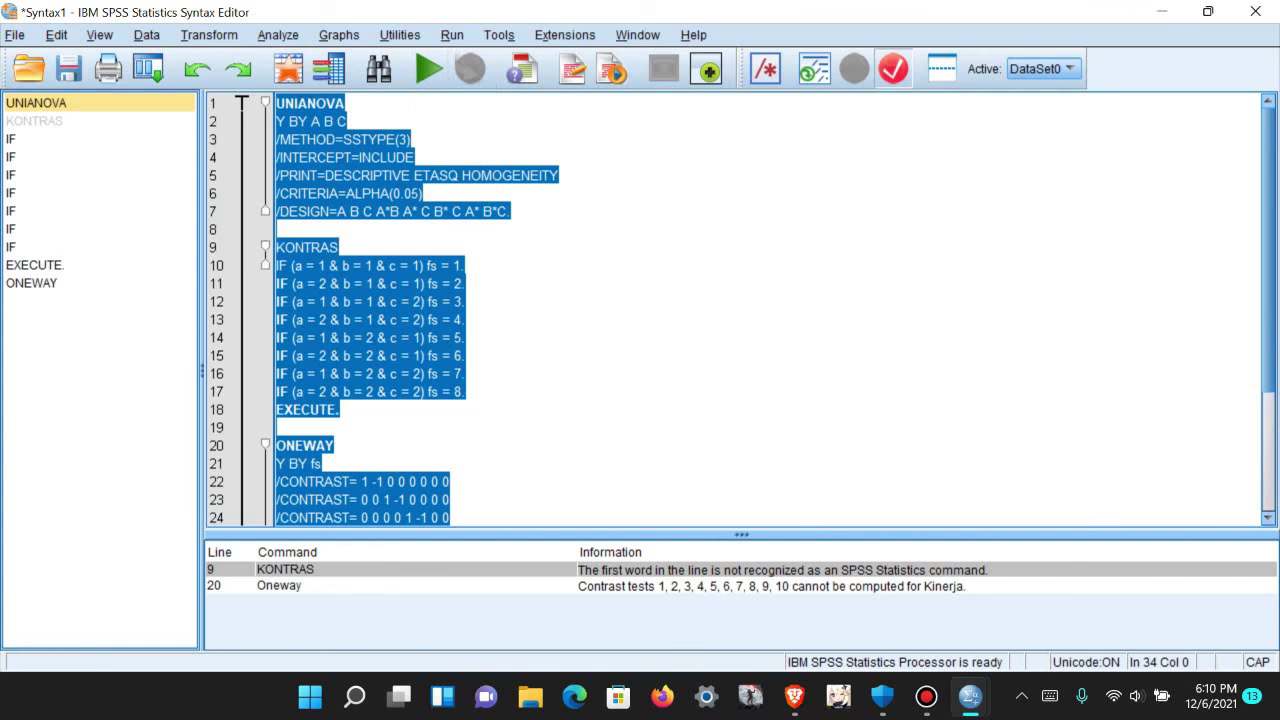
- Switch to the Output5 document and review the three-factor Univariate tables, from Between-Subjects Factors through Levene's test to Between-Subjects Effects
mouse_move(970, 697)
click(1170, 600)
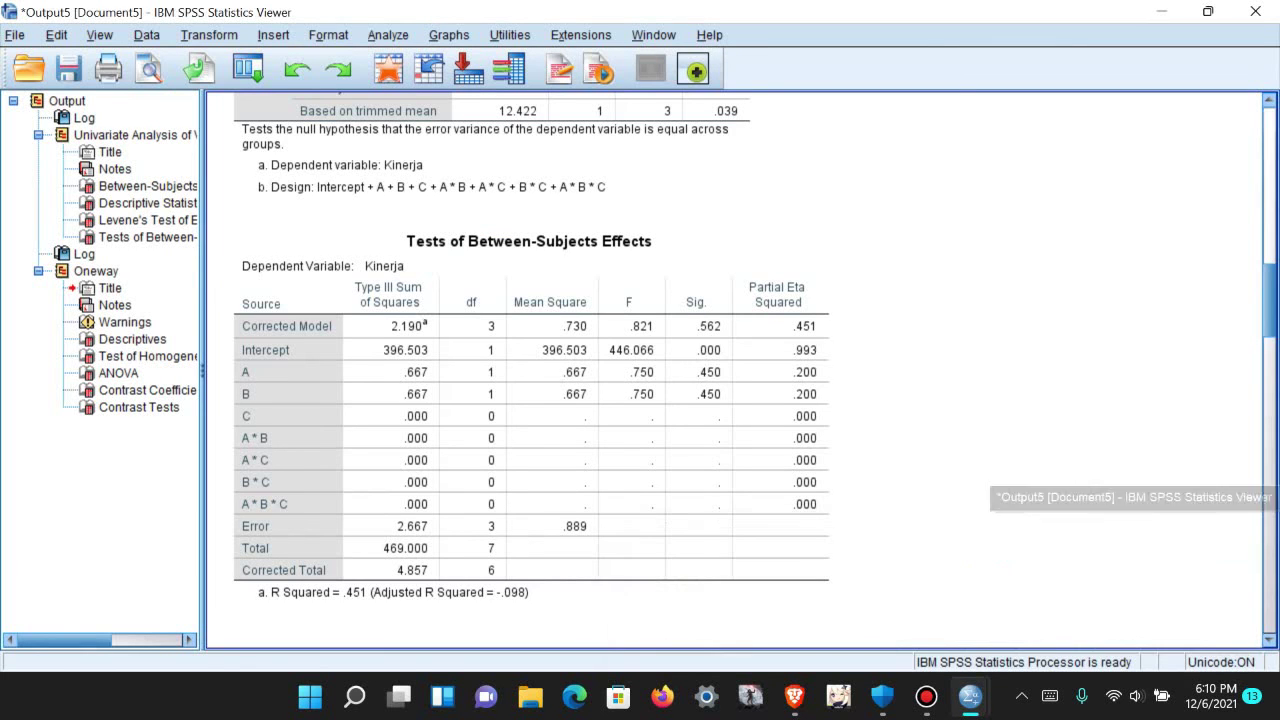
scroll(735, 370, up, 10)
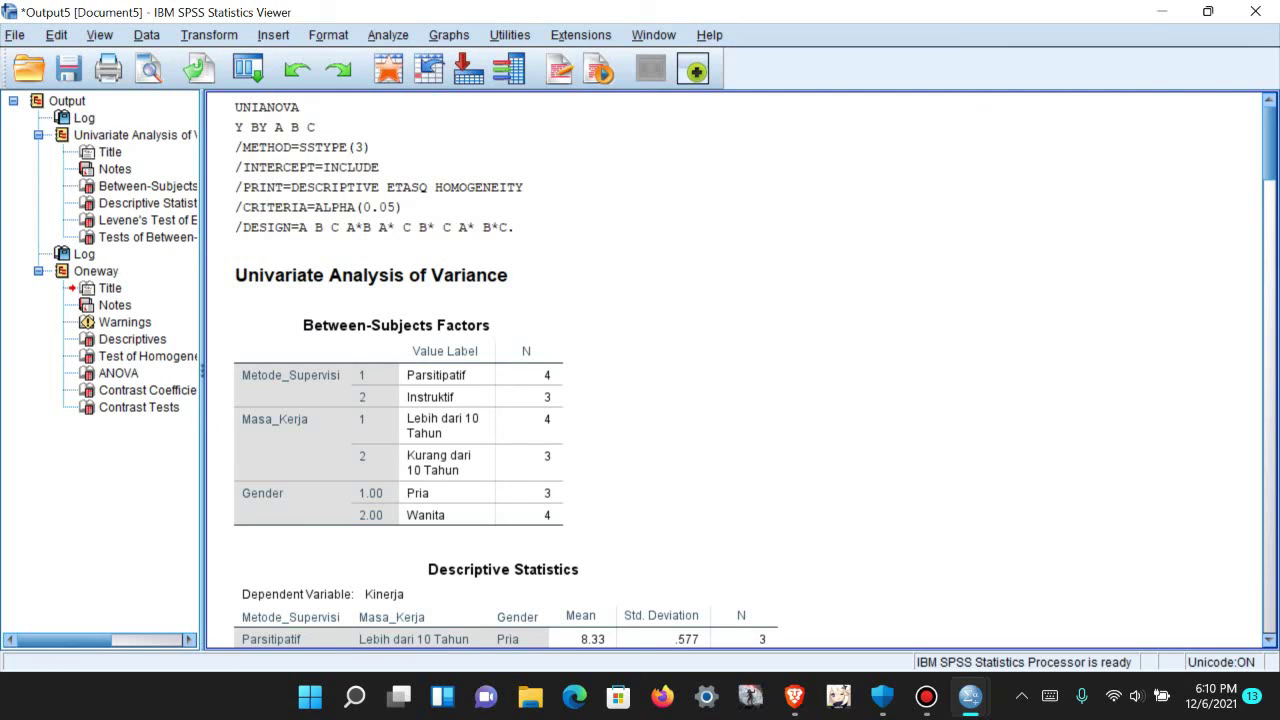
scroll(506, 398, down, 8)
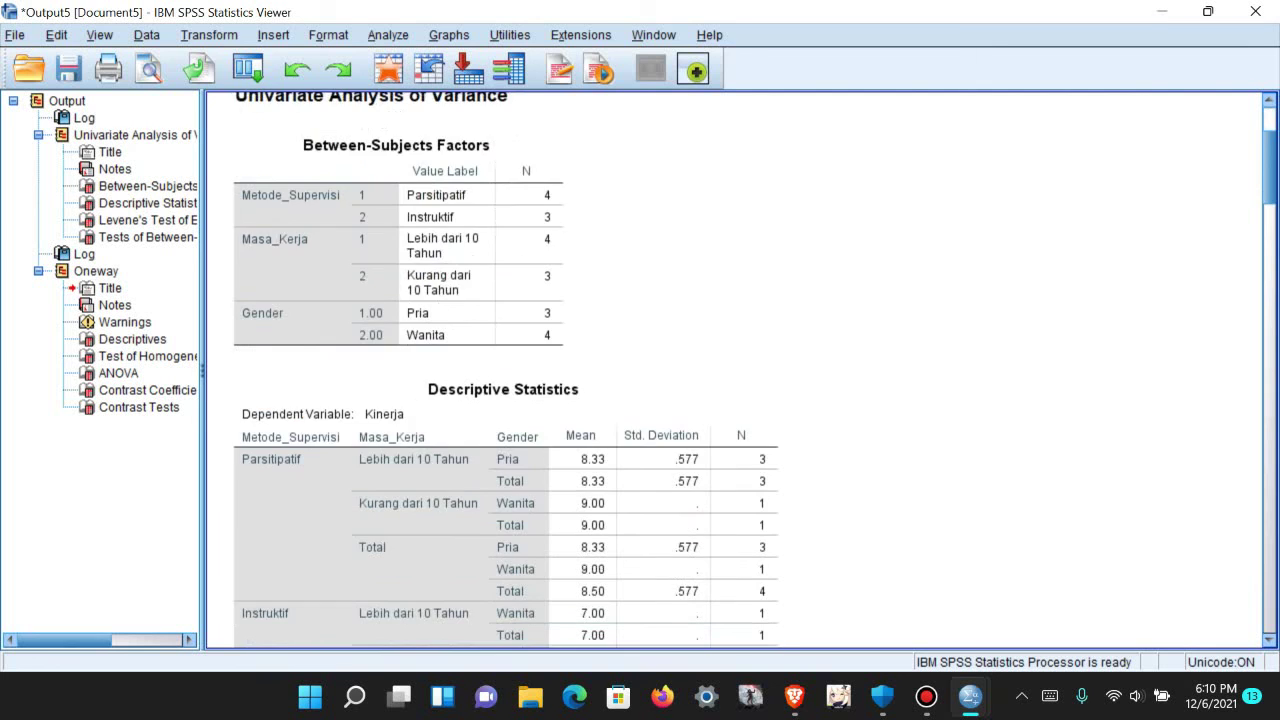
scroll(530, 370, down, 10)
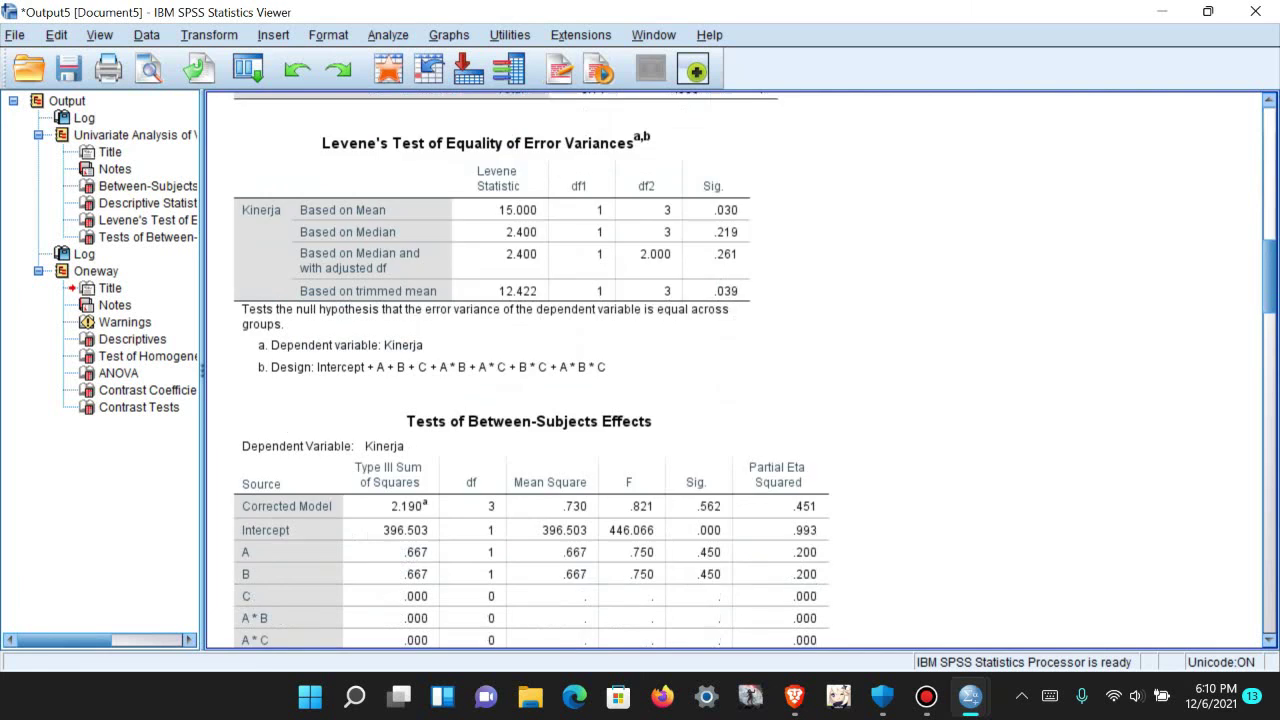
scroll(735, 370, down, 3)
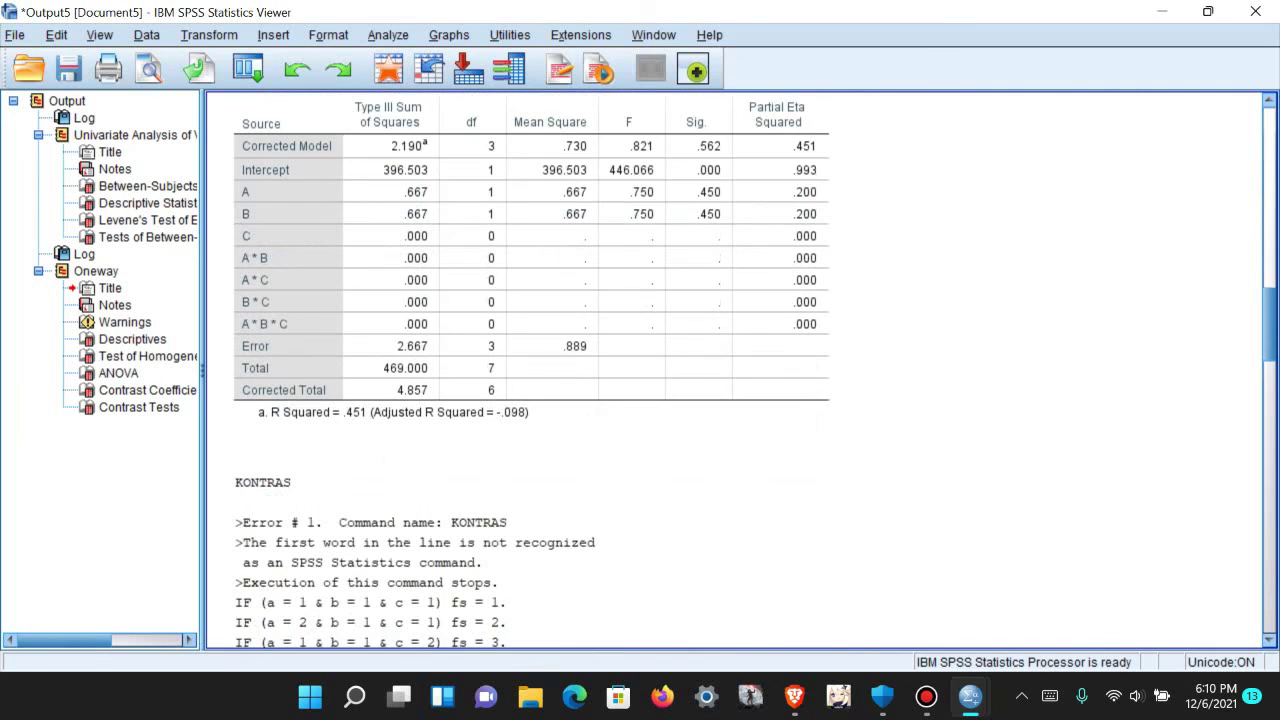
- Review the KONTRAS and IF log and the Oneway descriptives, homogeneity test, ANOVA and contrast tables, and return to the Univariate results
scroll(735, 370, down, 12)
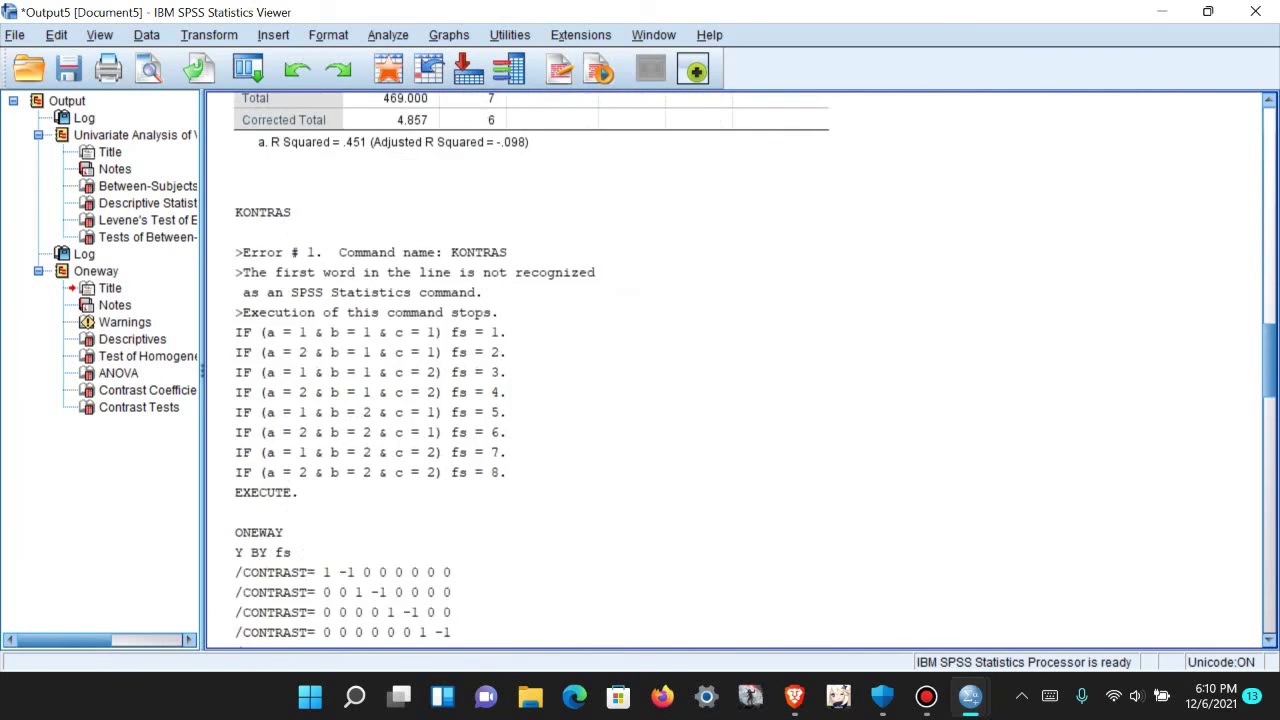
scroll(735, 370, down, 6)
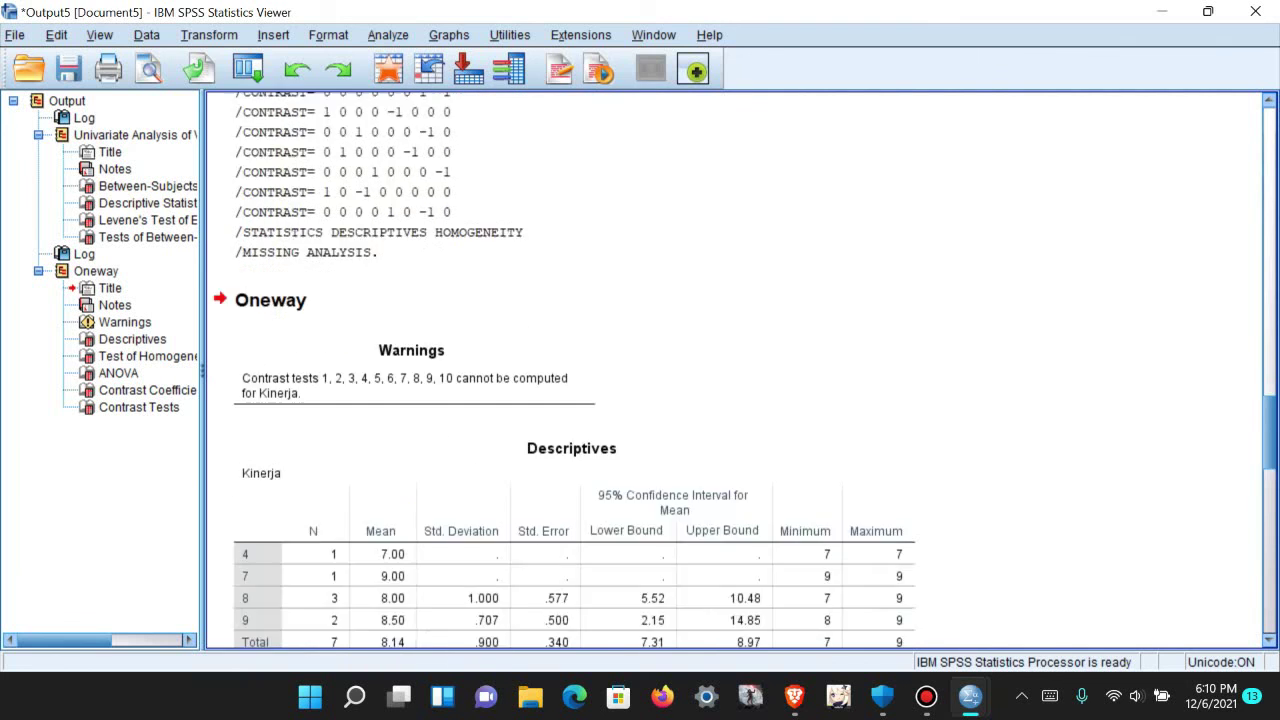
scroll(735, 370, down, 2)
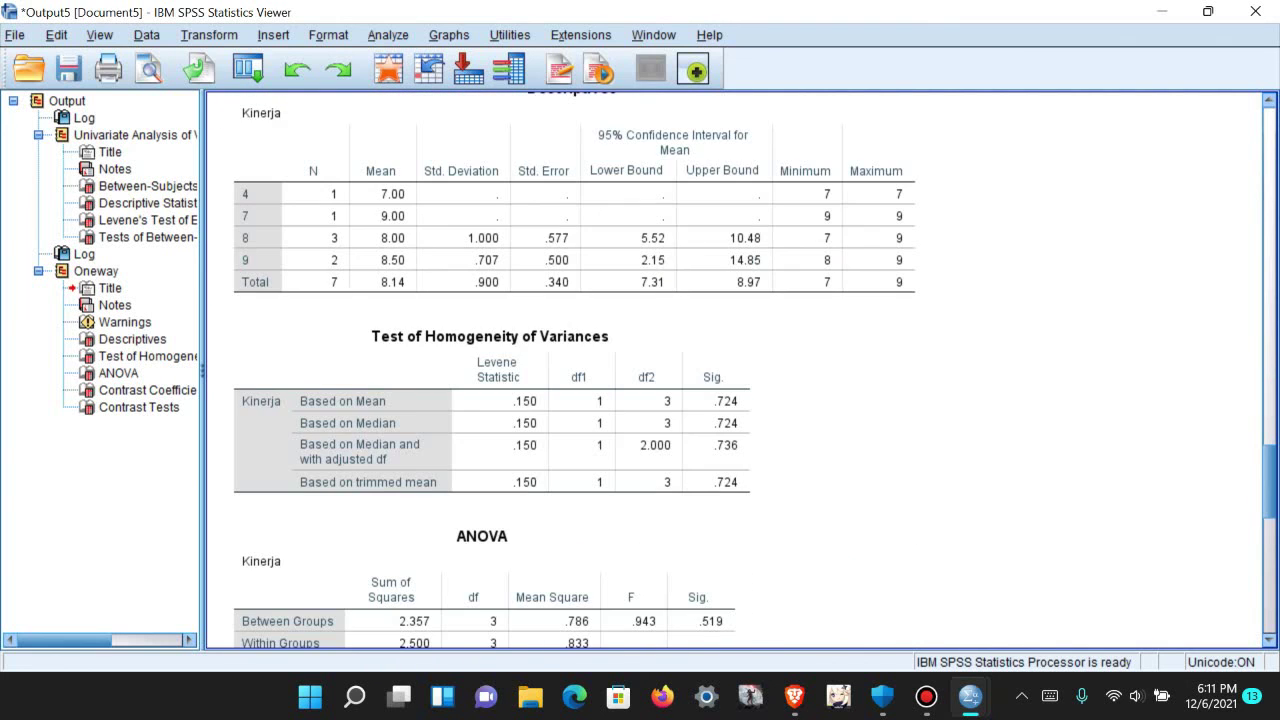
scroll(735, 370, down, 2)
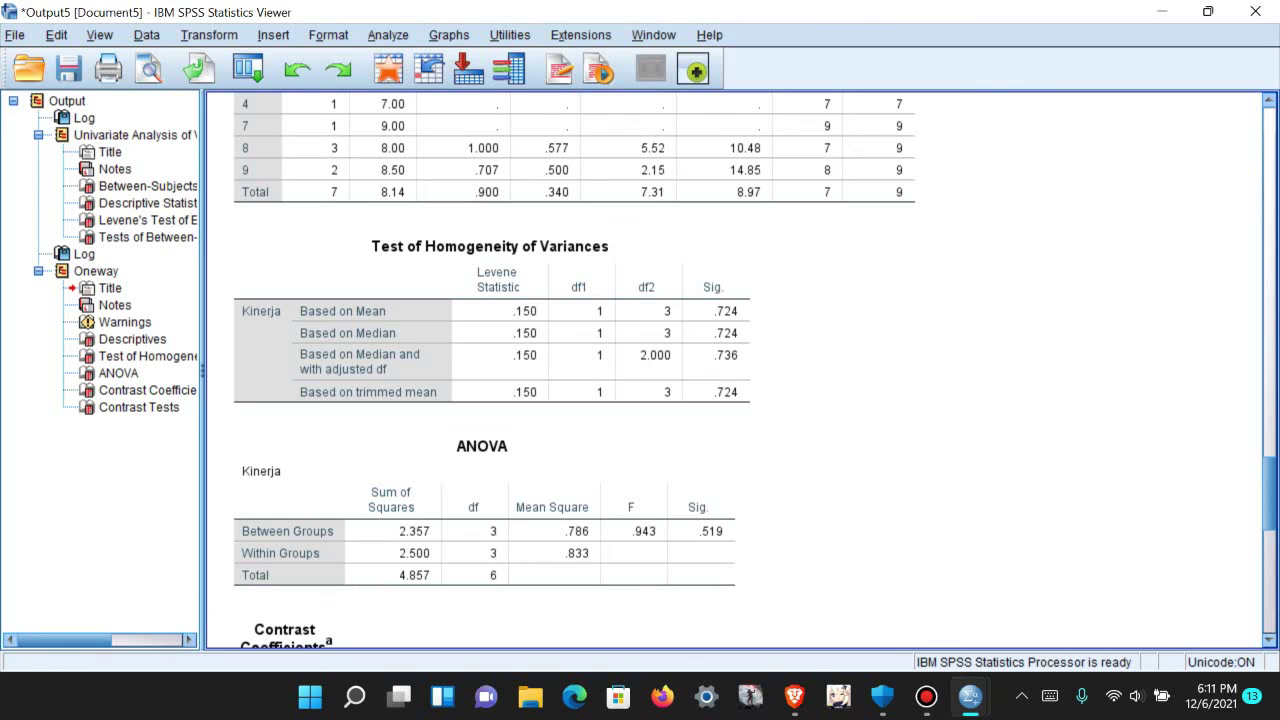
scroll(735, 370, down, 4)
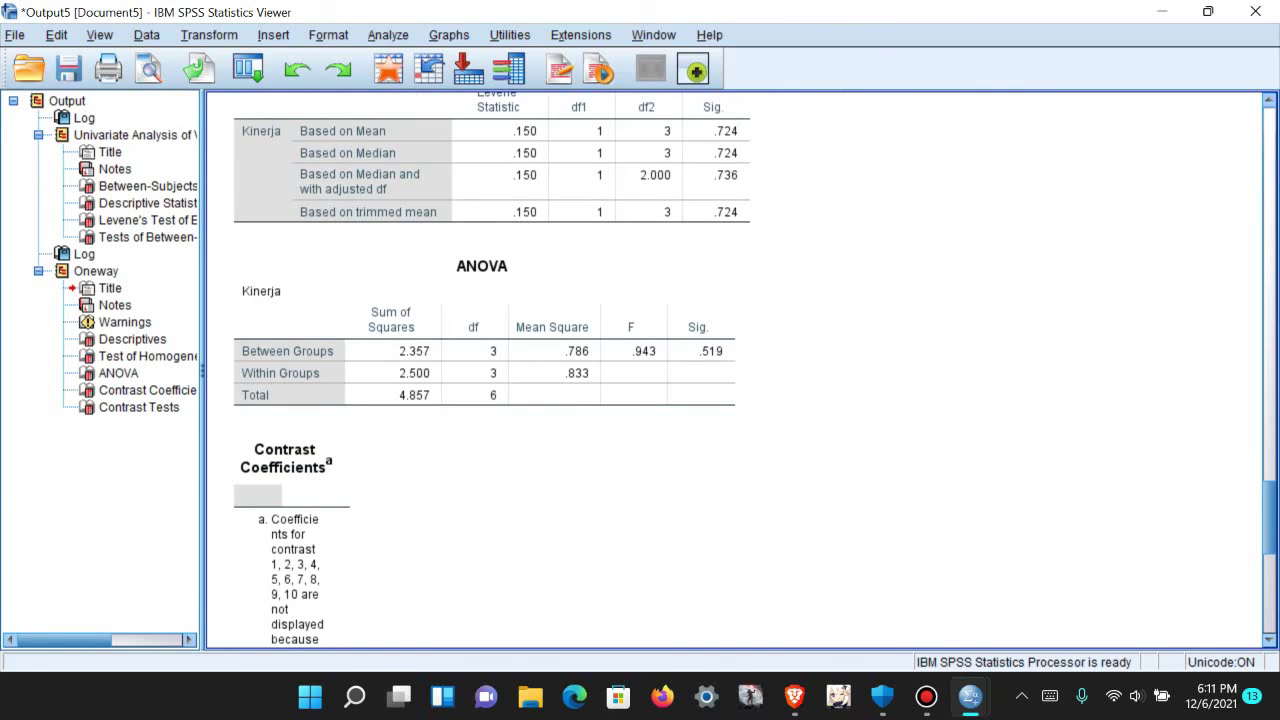
scroll(490, 370, down, 2)
scroll(735, 370, down, 2)
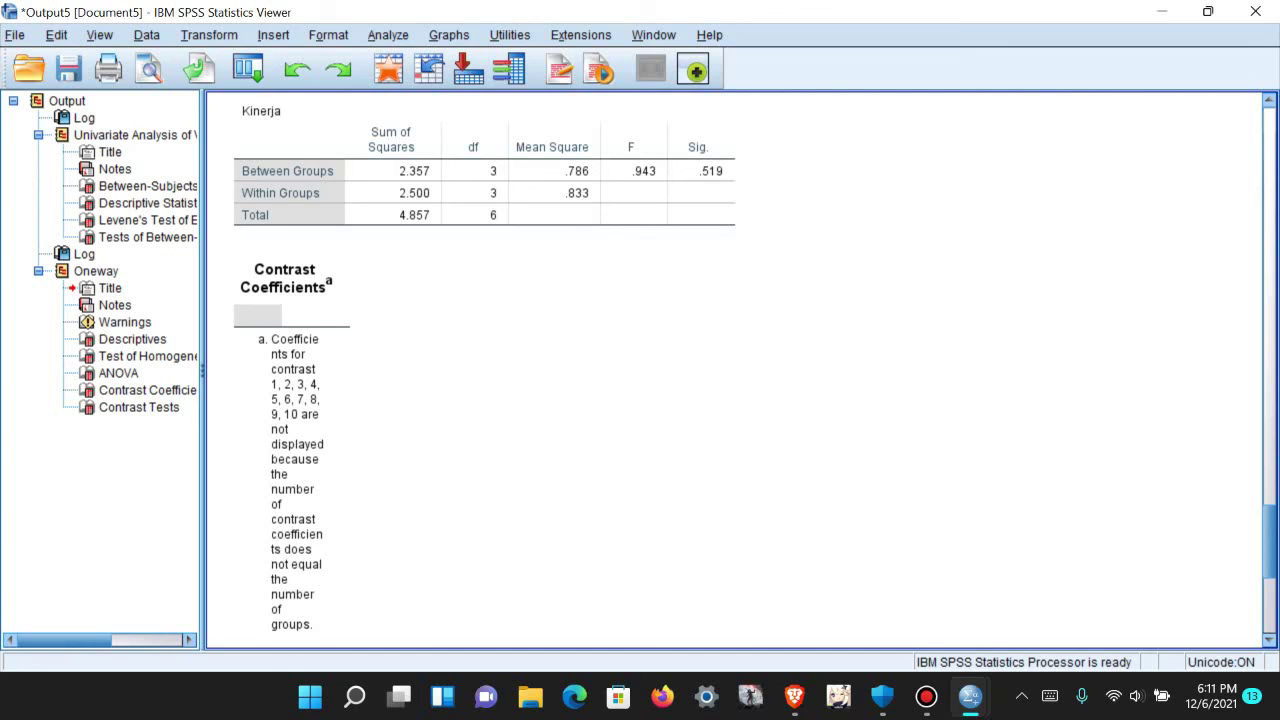
scroll(735, 370, down, 9)
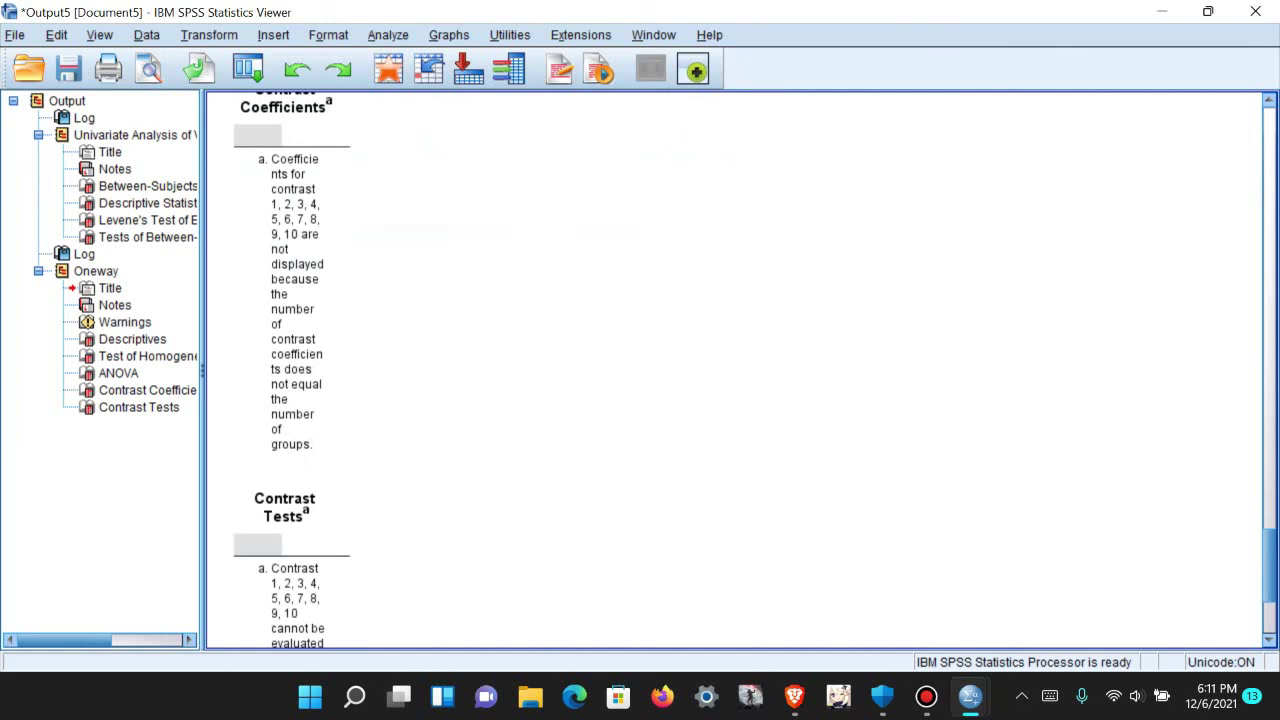
scroll(735, 370, up, 20)
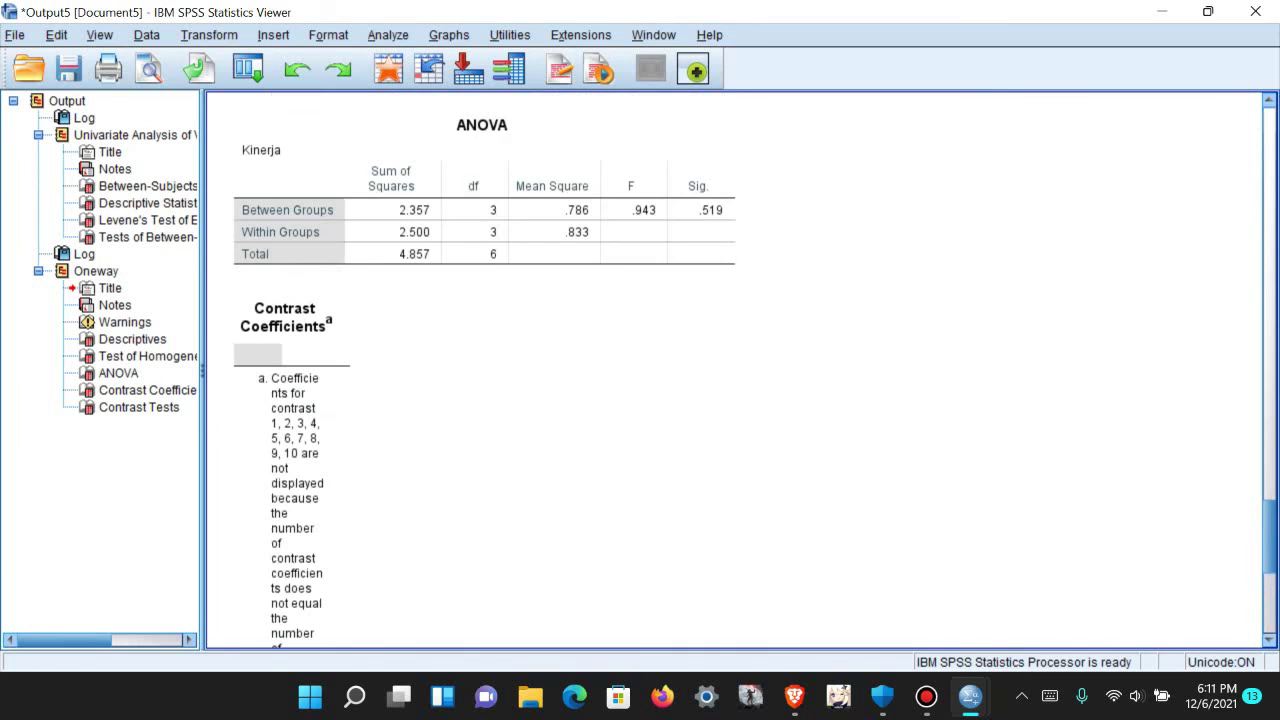
scroll(735, 370, up, 11)
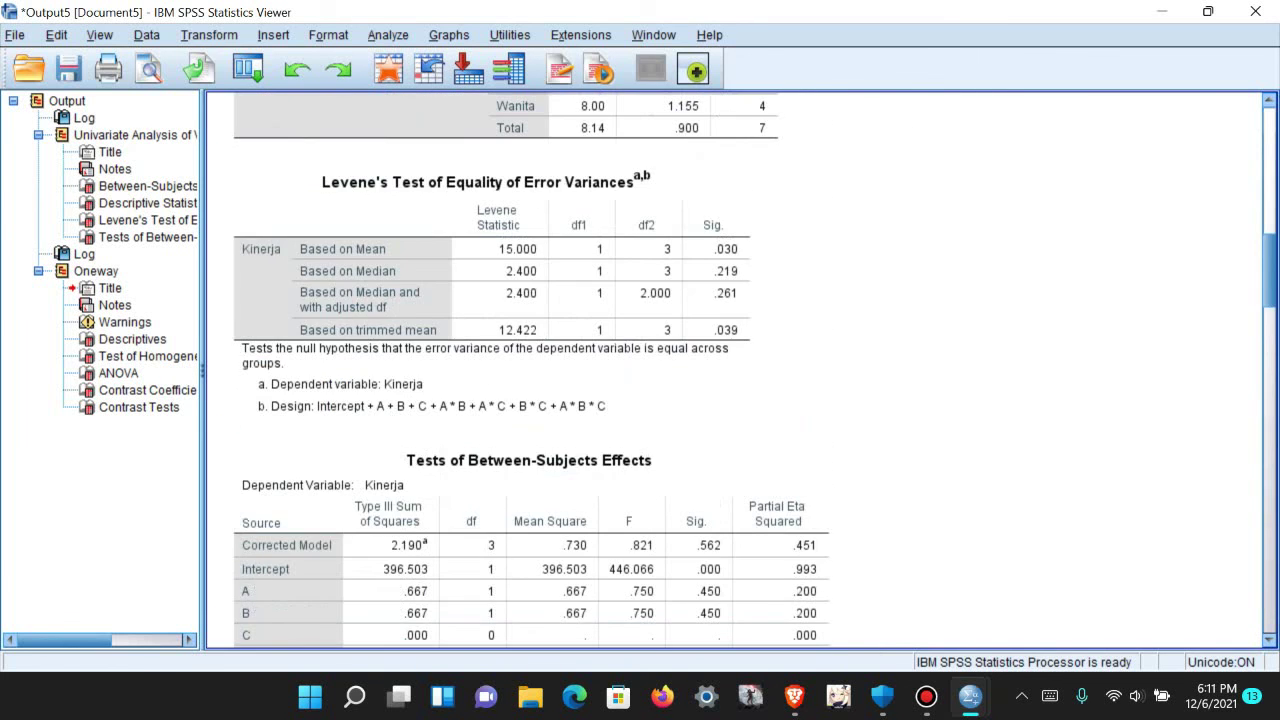